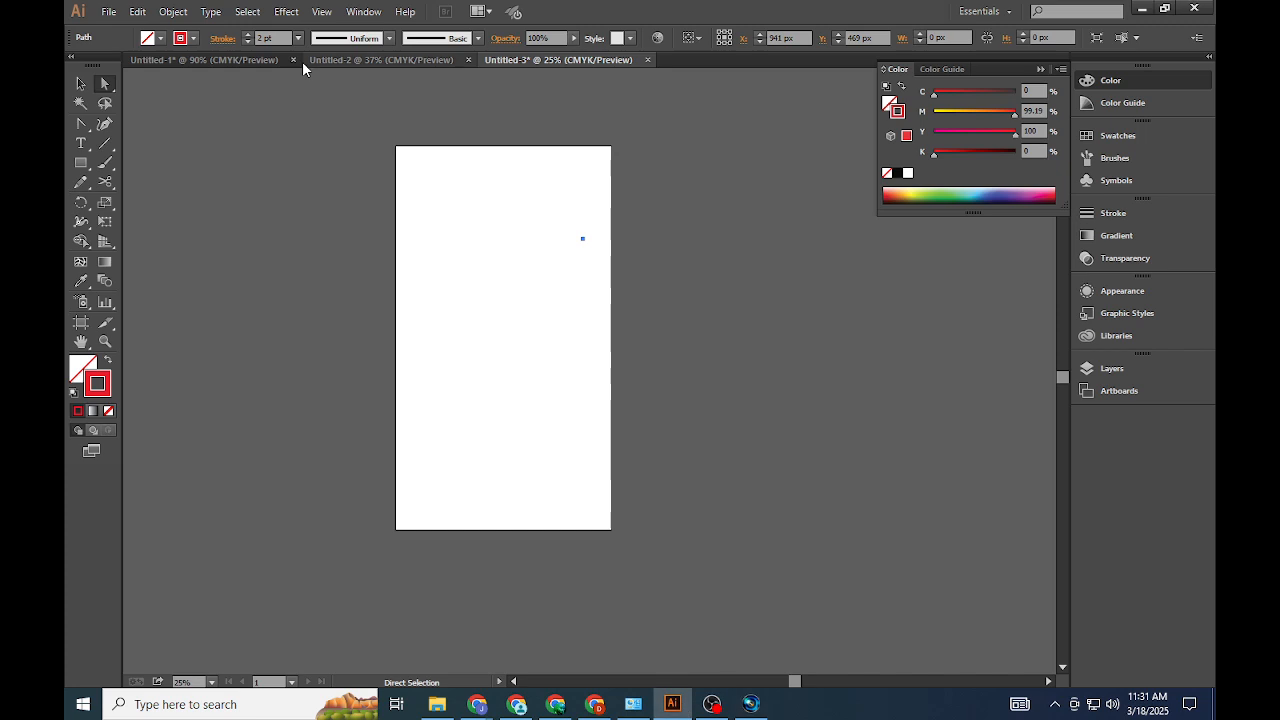
Create a new document with a 1080 x 1920 px portrait artboard
{"action": "left_click", "coordinate": [111, 12]}
{"action": "left_click", "coordinate": [134, 30]}
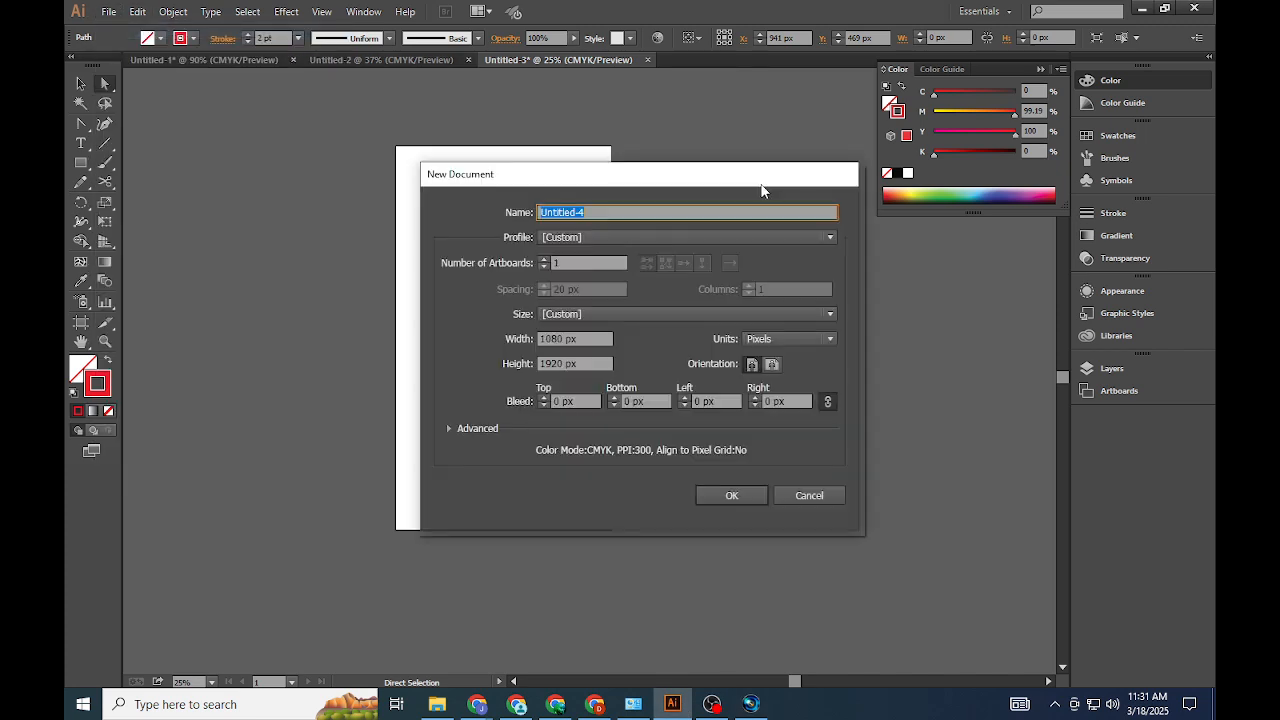
{"action": "left_click", "coordinate": [570, 338]}
{"action": "key", "text": "Tab"}
{"action": "left_click", "coordinate": [742, 489]}
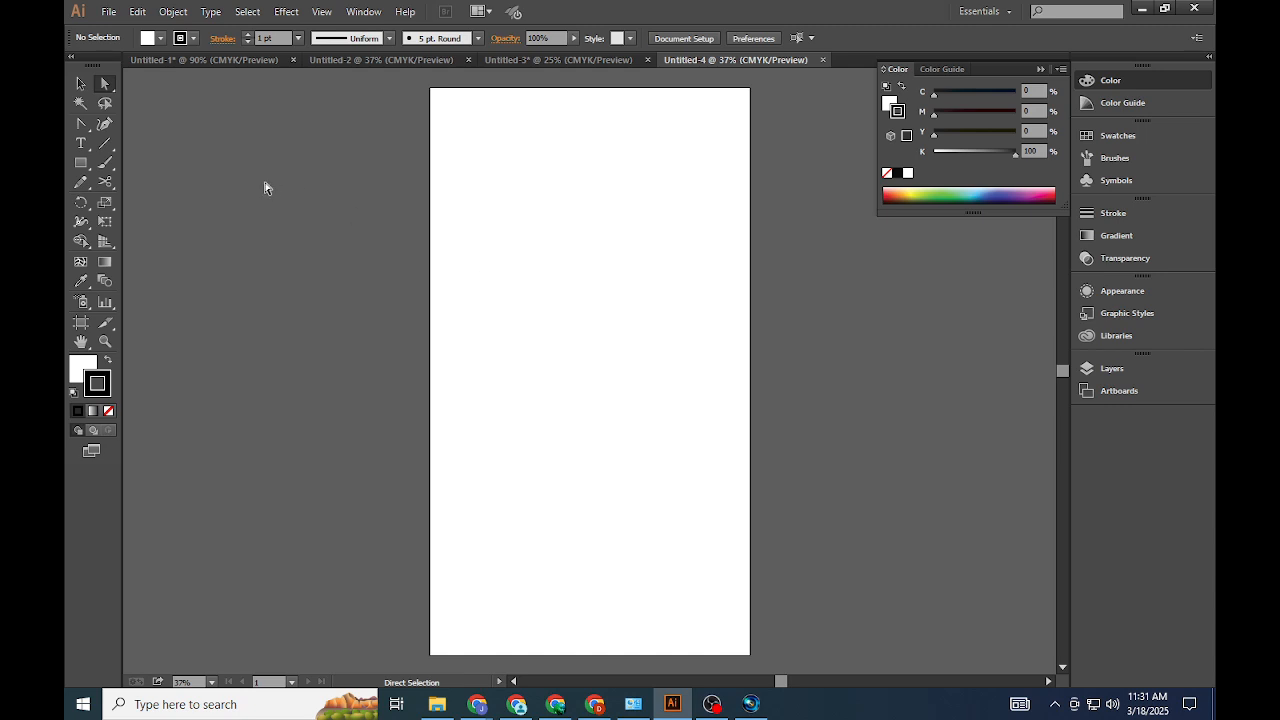
Draw a horizontal line about 935 px long near the artboard's upper edge with the Line Segment tool
{"action": "left_click", "coordinate": [105, 143]}
{"action": "left_click", "coordinate": [193, 145]}
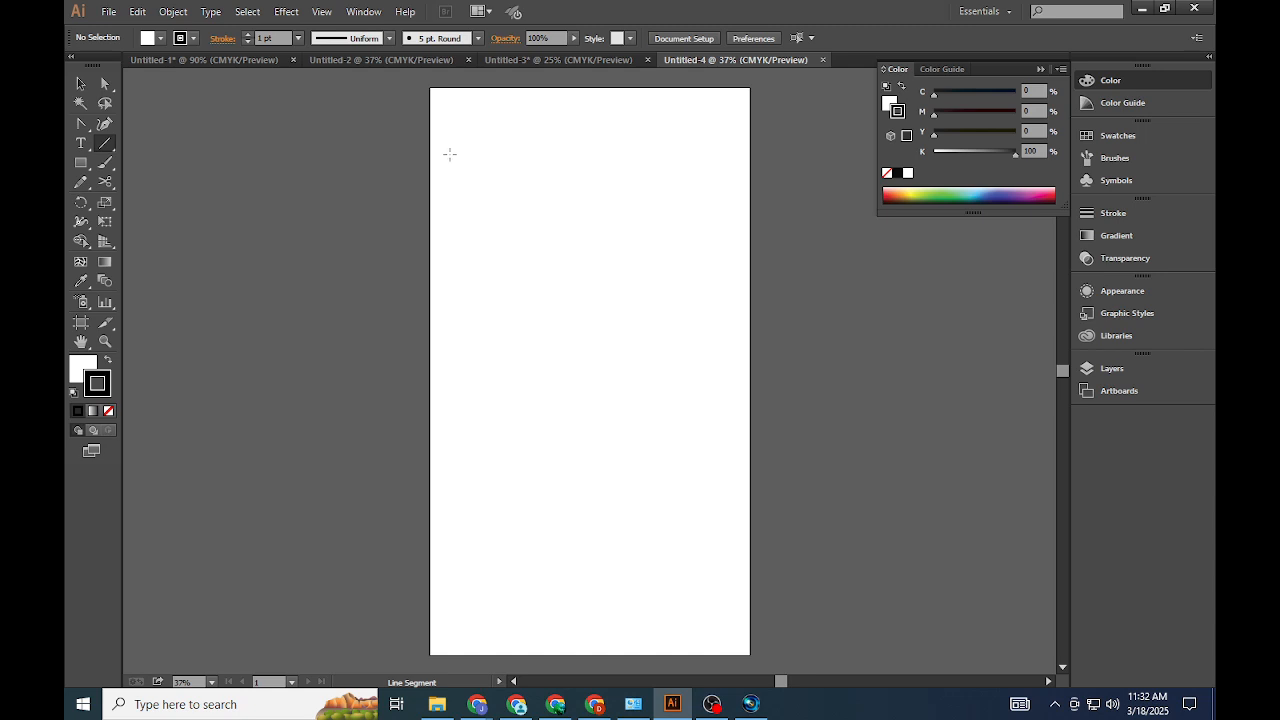
{"action": "left_click_drag", "start_coordinate": [450, 154], "coordinate": [726, 200]}
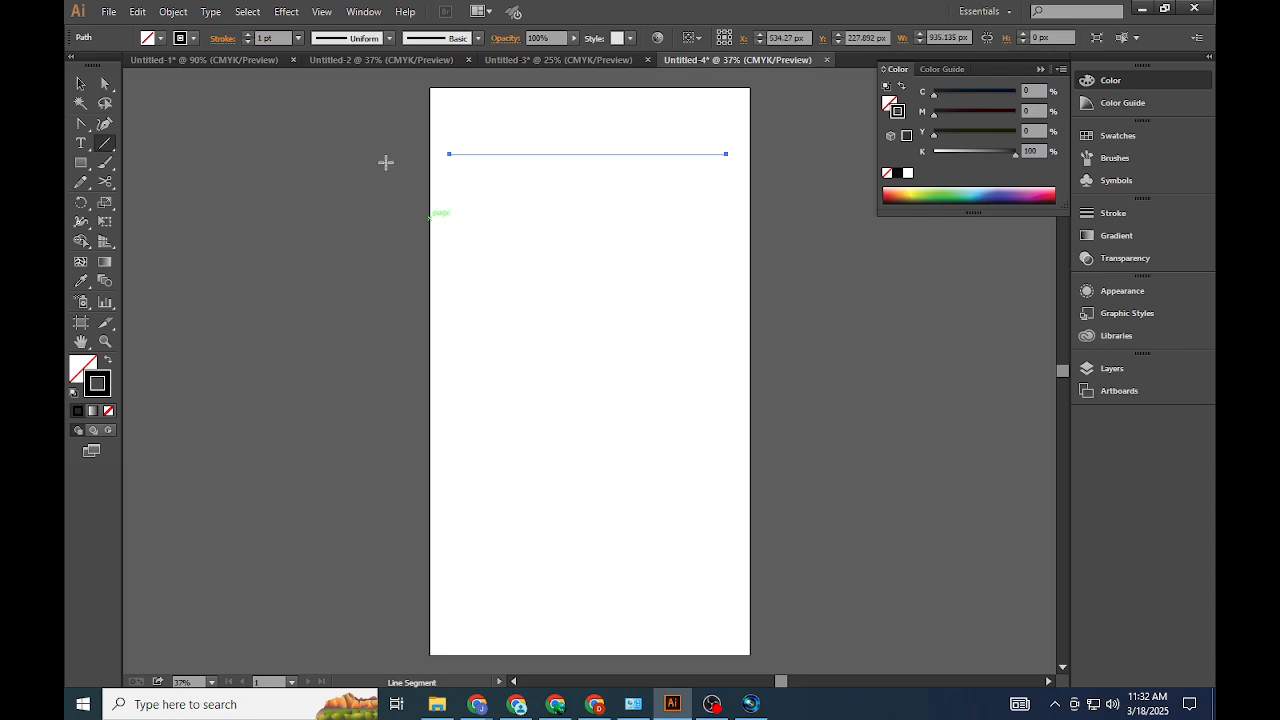
Set the first line's stroke weight to 4 pt and deselect it
{"action": "left_click", "coordinate": [297, 38]}
{"action": "left_click", "coordinate": [329, 161]}
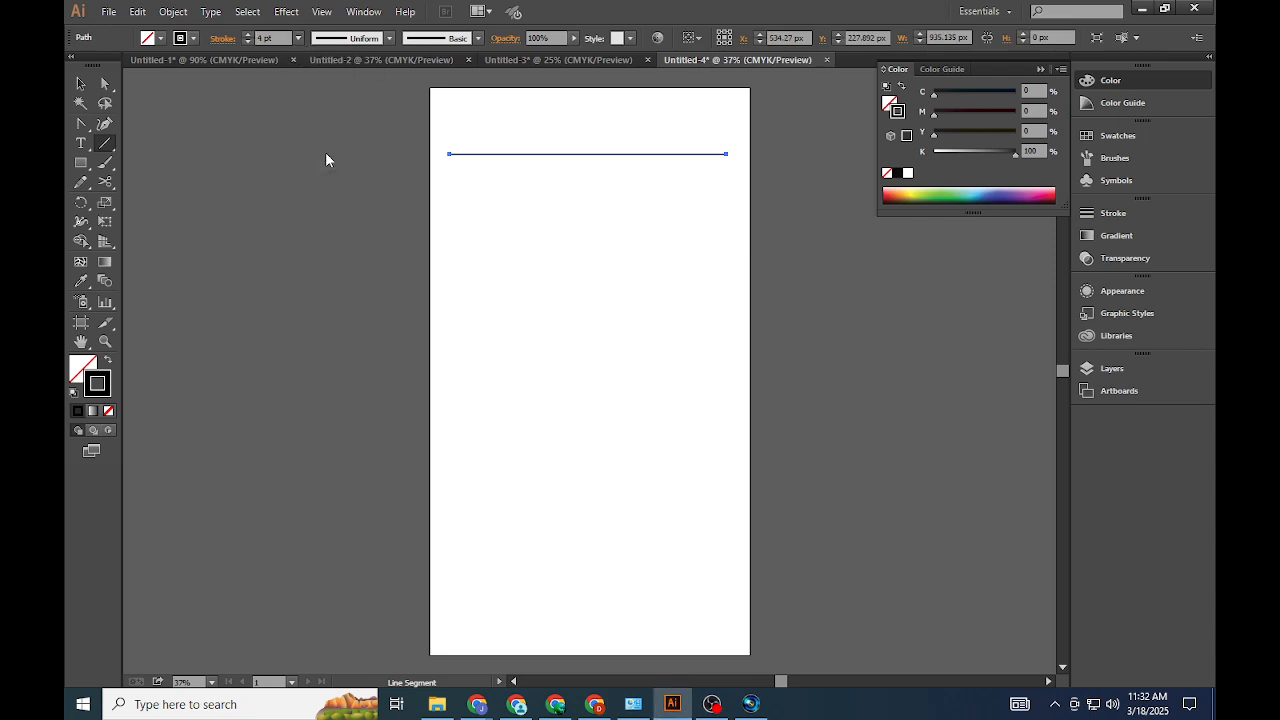
{"action": "left_click", "coordinate": [80, 85]}
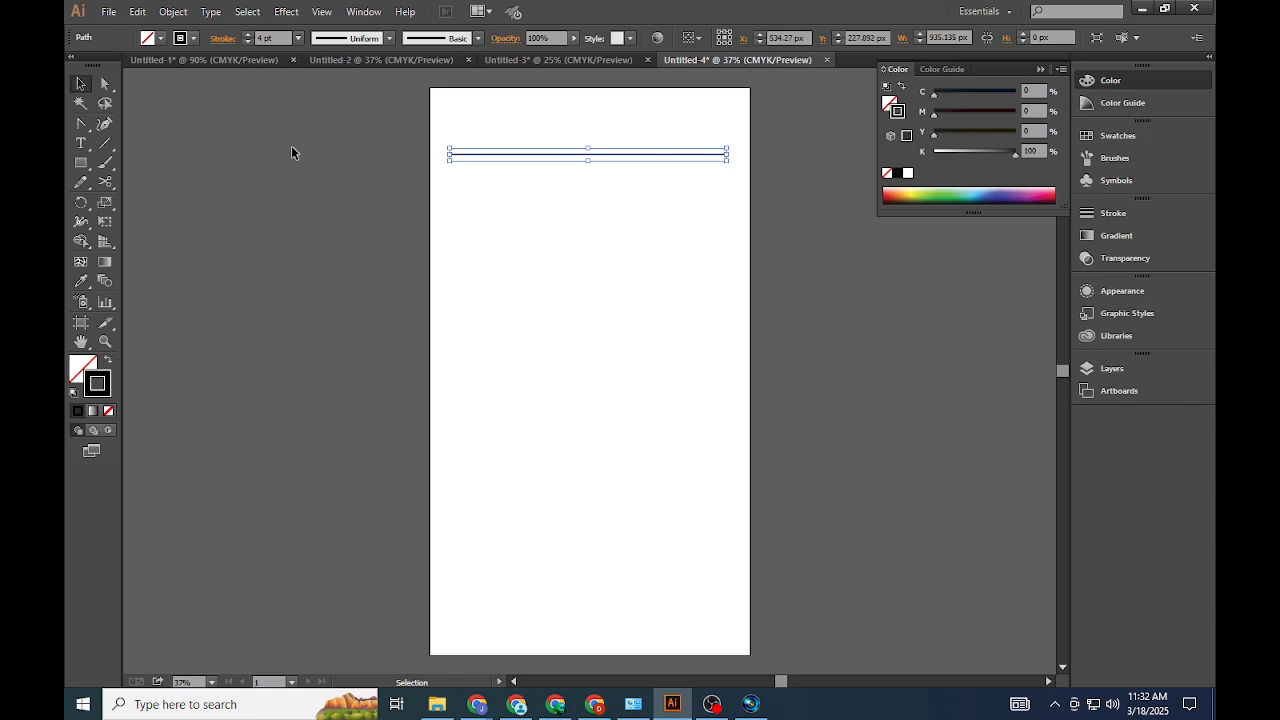
{"action": "left_click", "coordinate": [297, 38]}
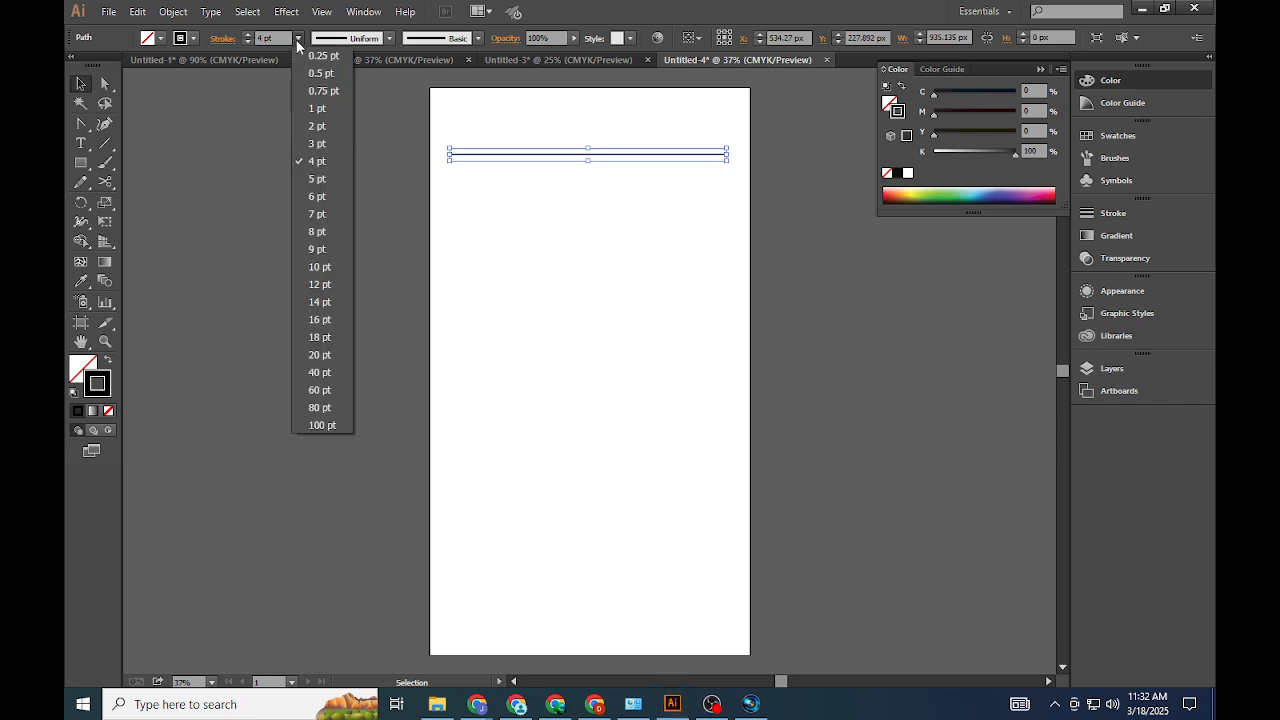
{"action": "left_click", "coordinate": [733, 254]}
{"action": "left_click", "coordinate": [613, 432]}
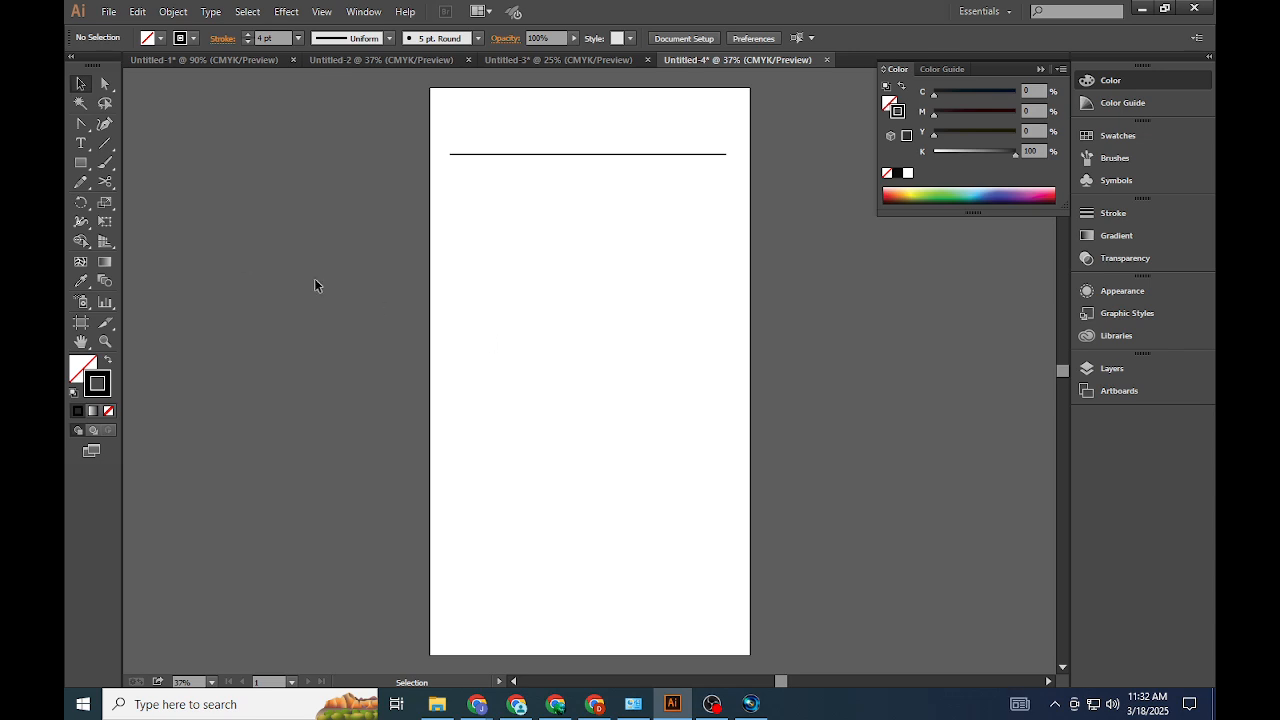
Draw a second horizontal line about 935 px long below the first one with the Pen tool
{"action": "left_click_drag", "start_coordinate": [83, 130], "coordinate": [126, 124]}
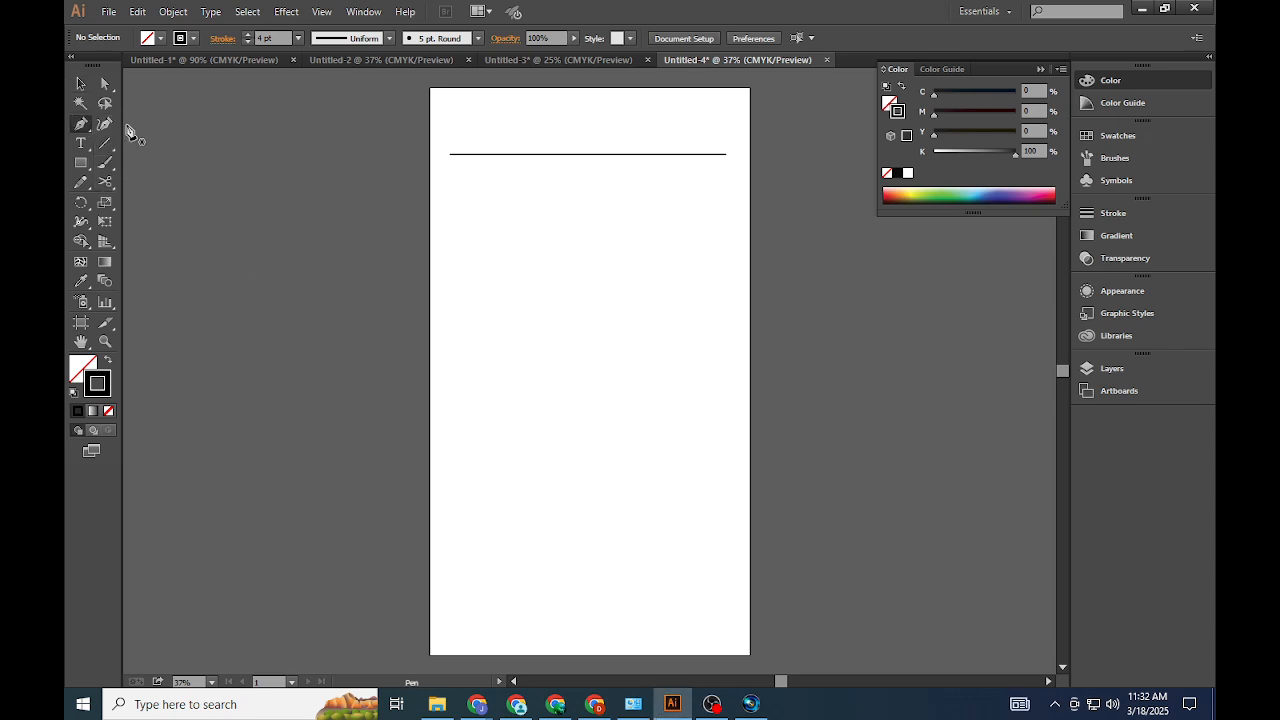
{"action": "left_click", "coordinate": [449, 196]}
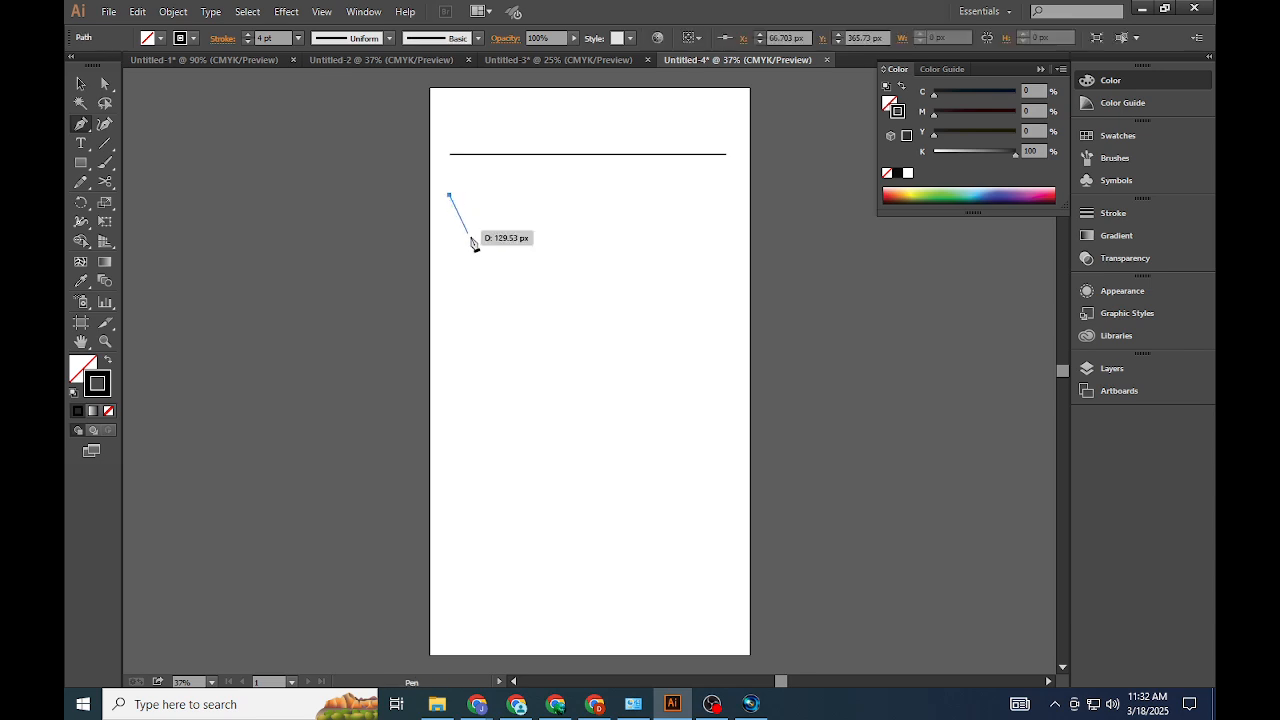
{"action": "left_click", "coordinate": [728, 204], "text": "shift"}
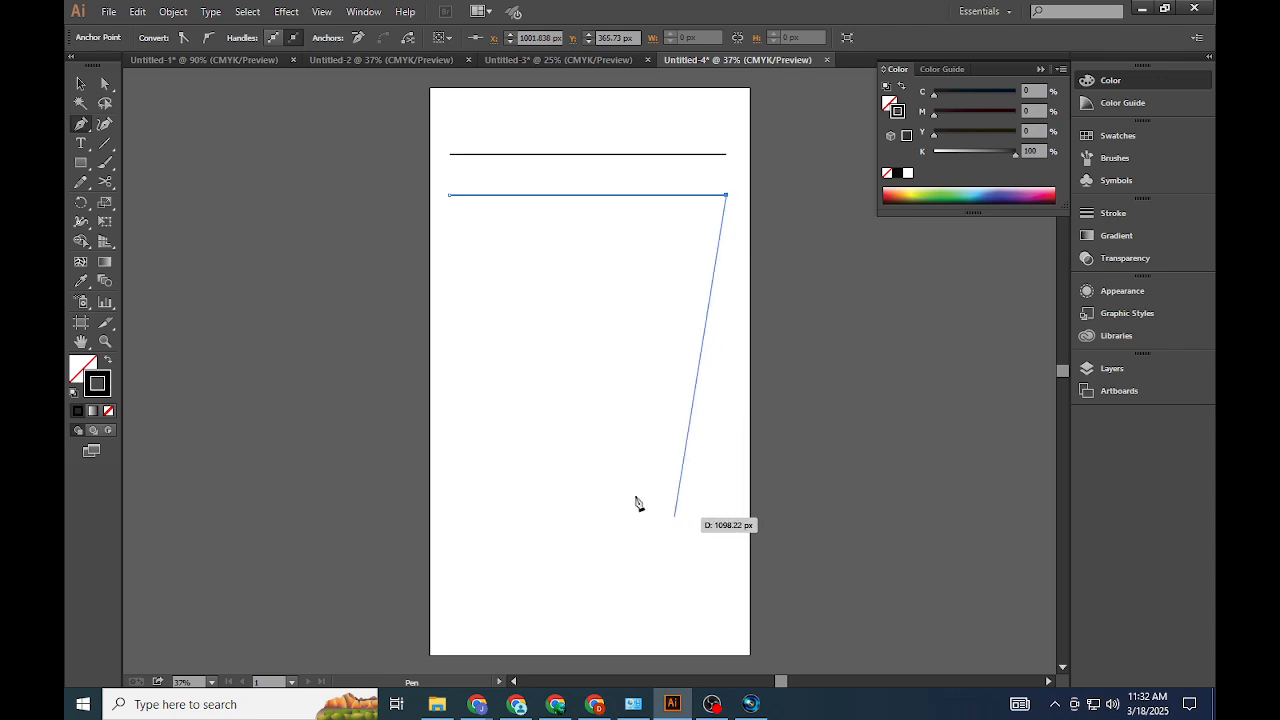
{"action": "left_click", "coordinate": [83, 86]}
{"action": "left_click", "coordinate": [600, 358]}
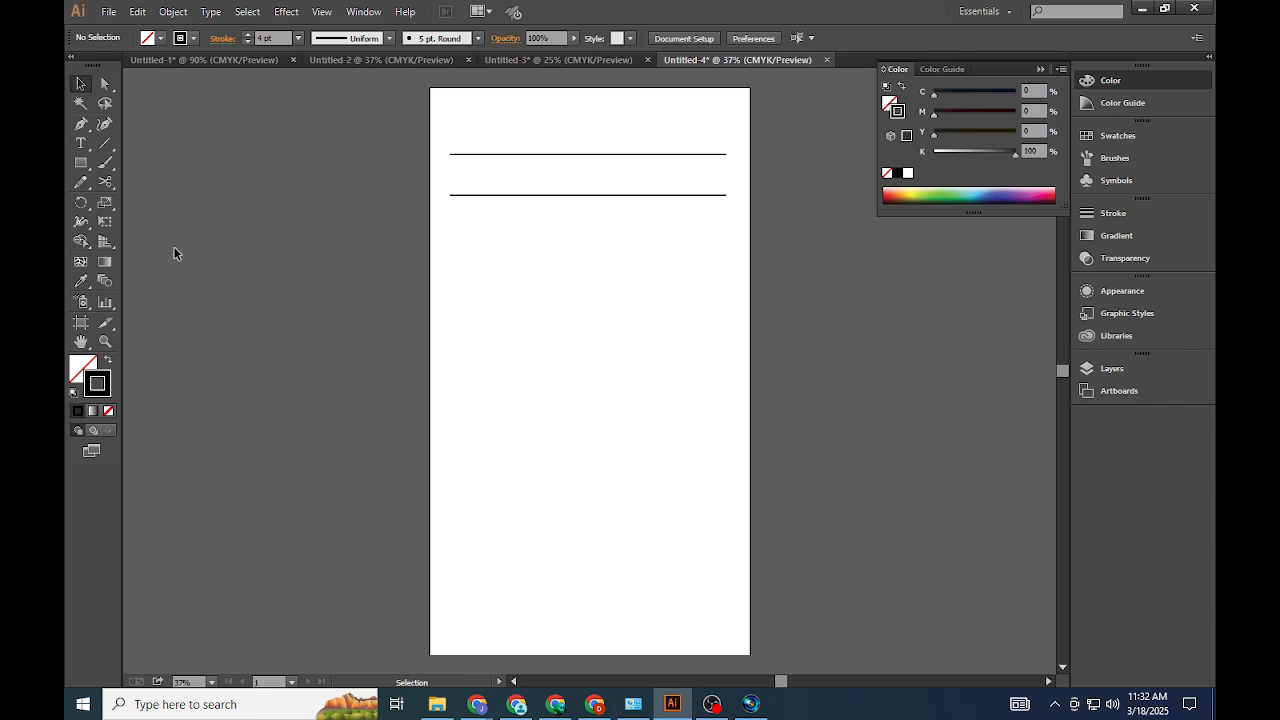
Set the second line's stroke weight to 6 pt and deselect it
{"action": "left_click", "coordinate": [593, 195]}
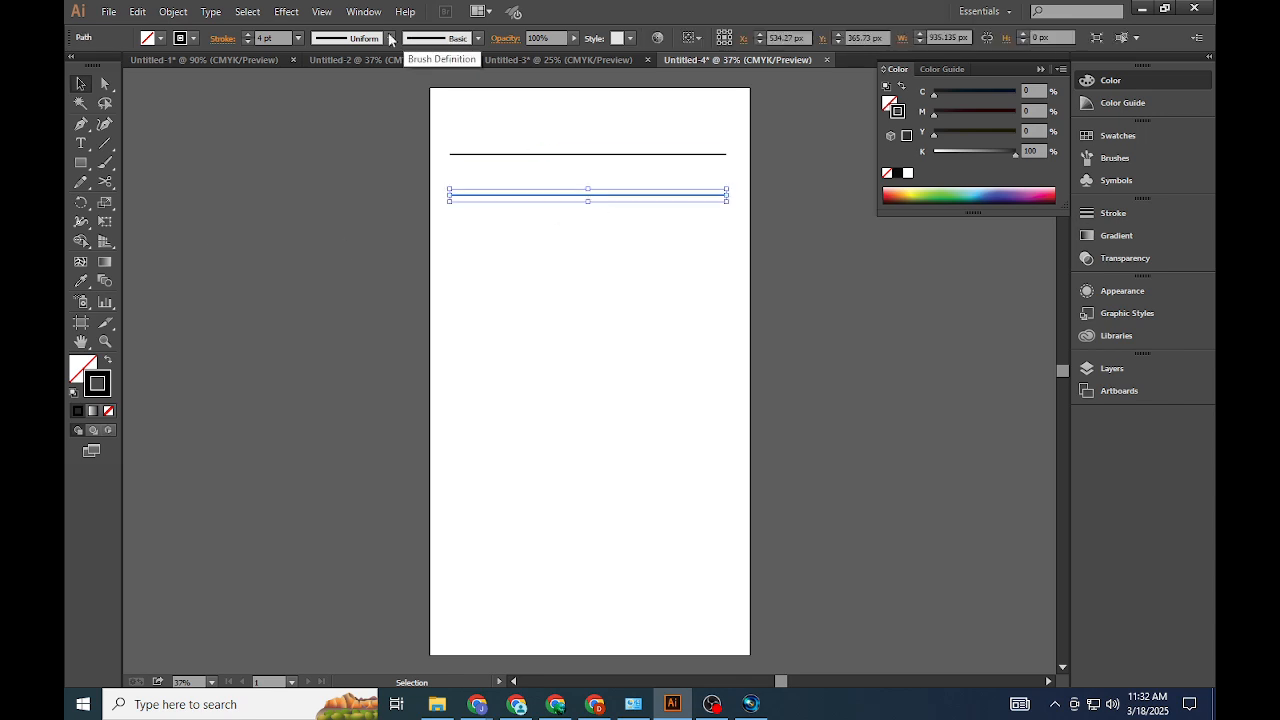
{"action": "left_click", "coordinate": [298, 38]}
{"action": "left_click", "coordinate": [317, 196]}
{"action": "left_click", "coordinate": [580, 292]}
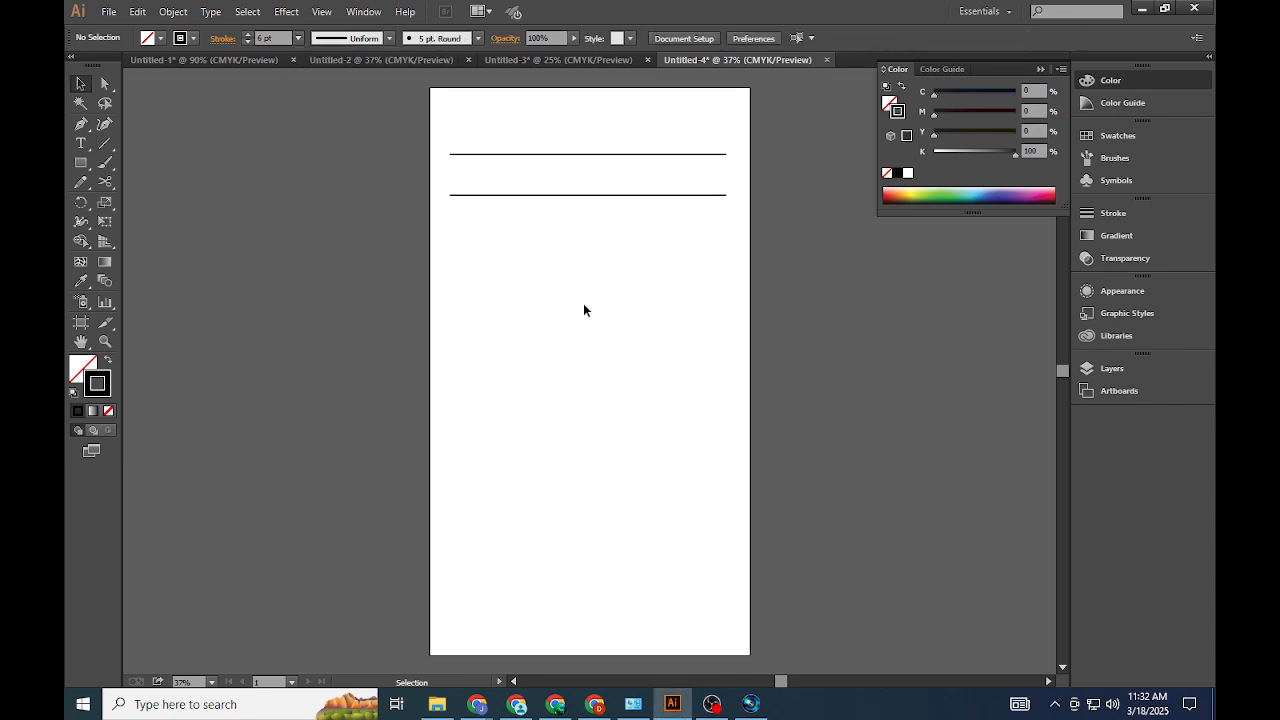
{"action": "left_click", "coordinate": [587, 195]}
{"action": "left_click", "coordinate": [544, 335]}
Draw a third horizontal line about 936 px long with the Pencil tool and move it up closer to the second line
{"action": "left_click", "coordinate": [81, 182]}
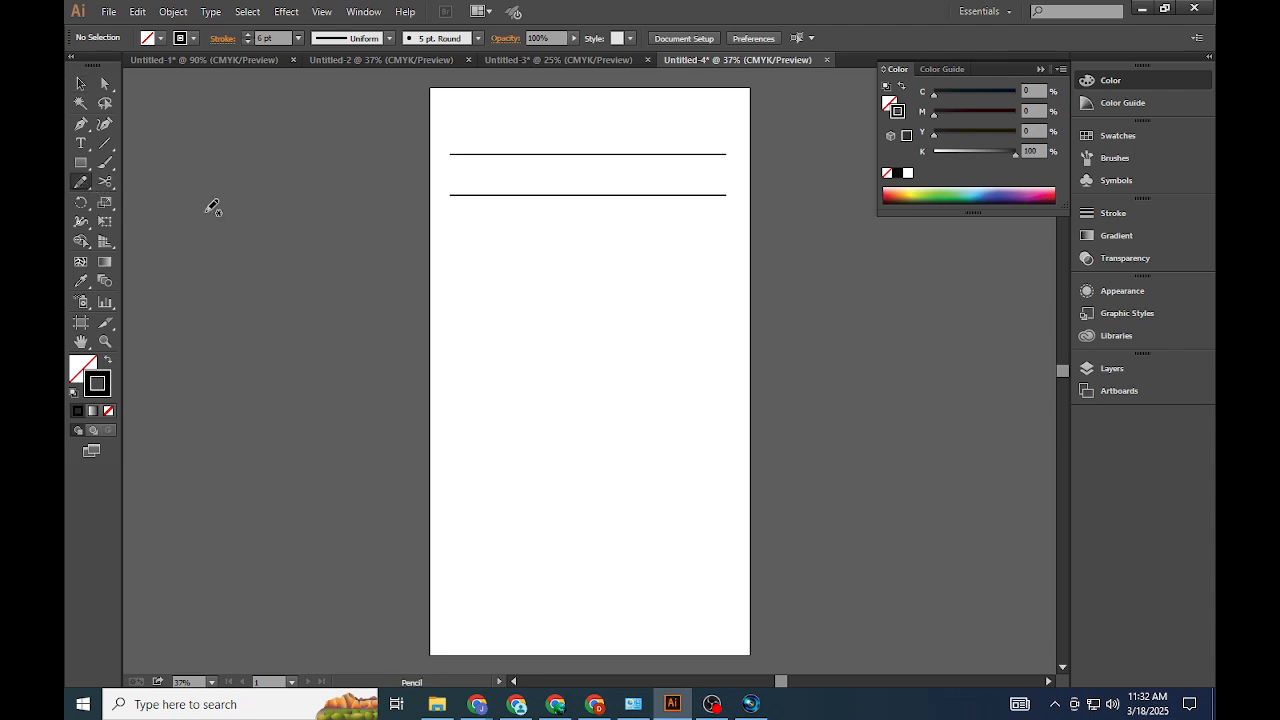
{"action": "left_click", "coordinate": [81, 182]}
{"action": "left_click", "coordinate": [140, 184]}
{"action": "left_click_drag", "start_coordinate": [457, 244], "coordinate": [730, 302]}
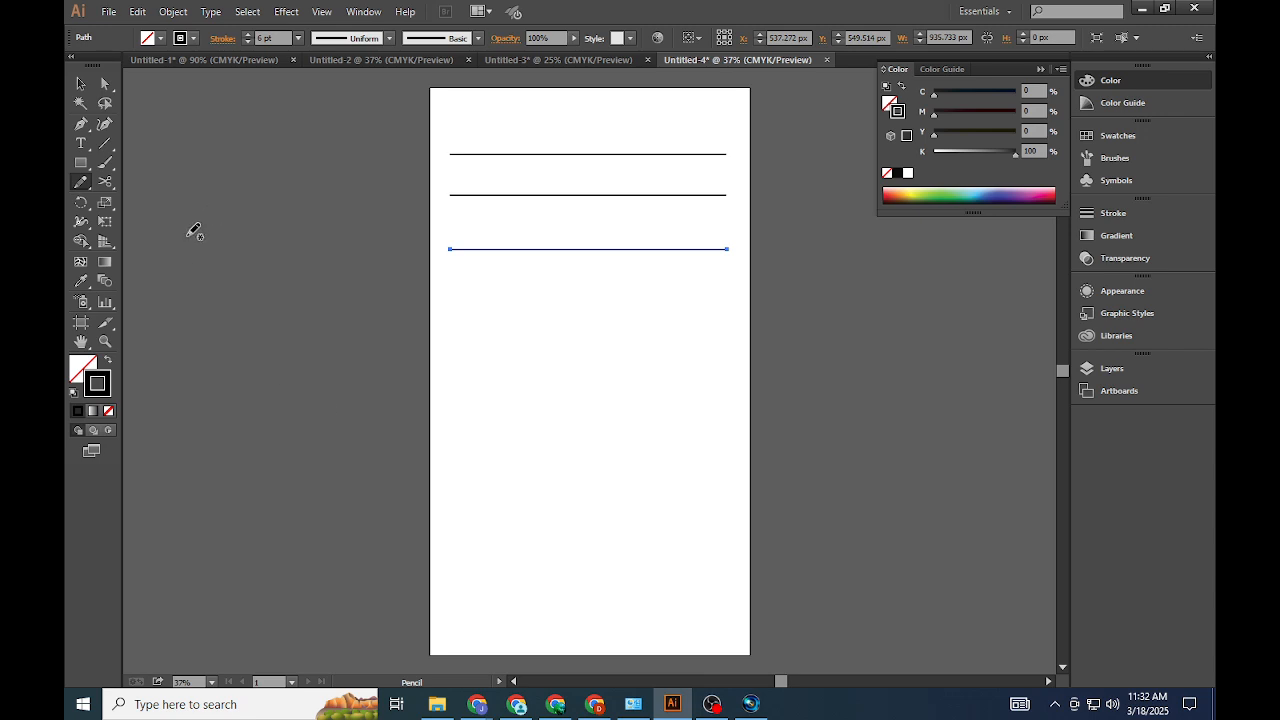
{"action": "left_click", "coordinate": [80, 87]}
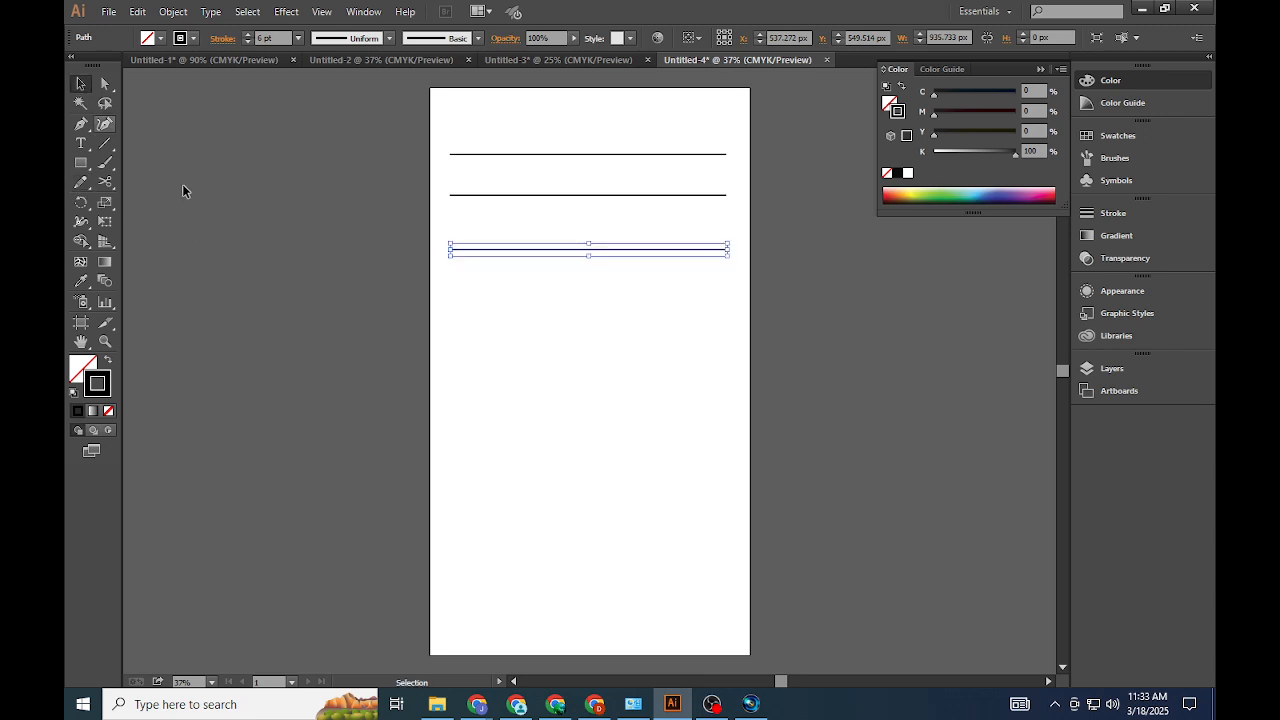
{"action": "left_click_drag", "start_coordinate": [558, 250], "coordinate": [557, 235]}
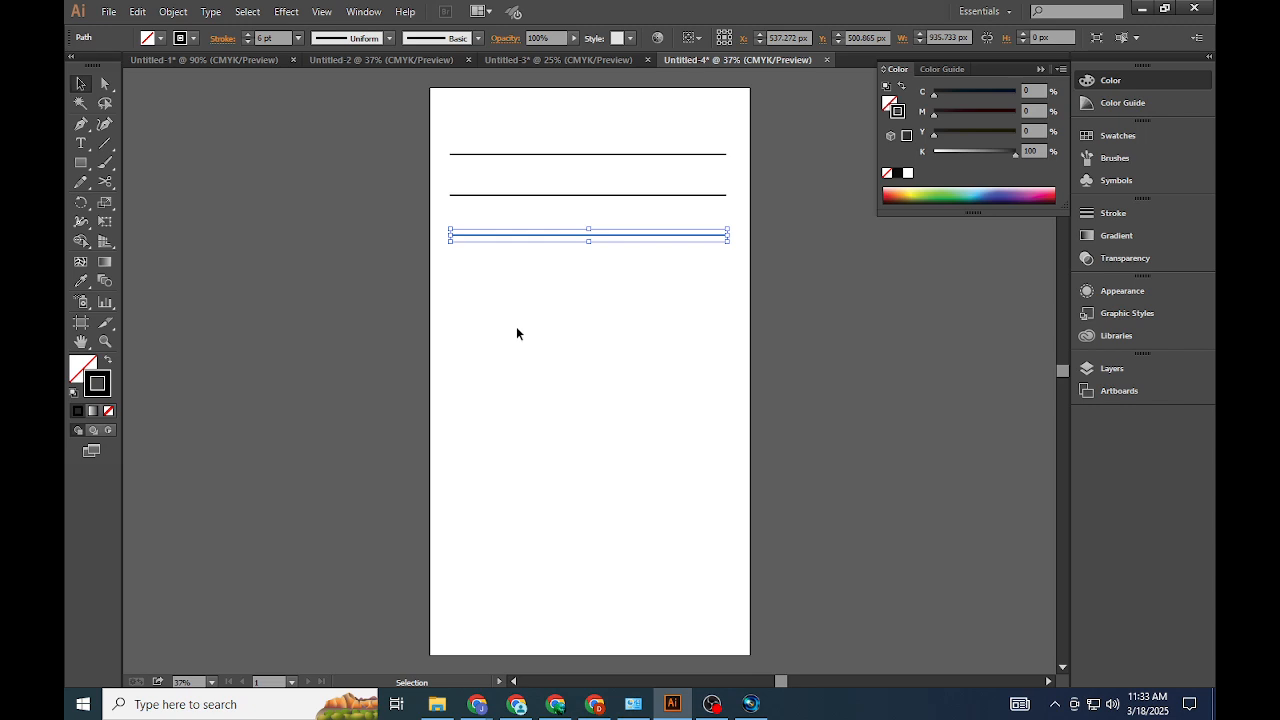
Draw a fourth horizontal line about 954 px long below the third with the Line Segment tool and remove its stroke colour
{"action": "left_click", "coordinate": [105, 143]}
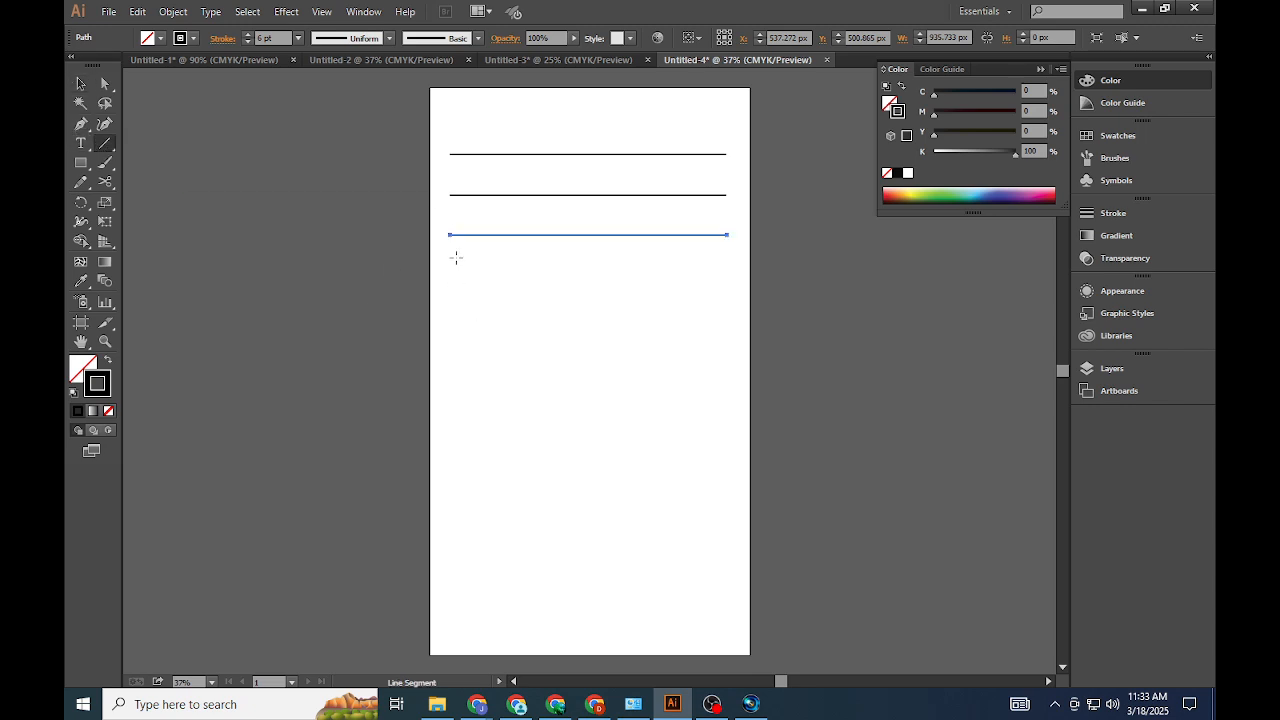
{"action": "left_click_drag", "start_coordinate": [450, 273], "coordinate": [732, 314]}
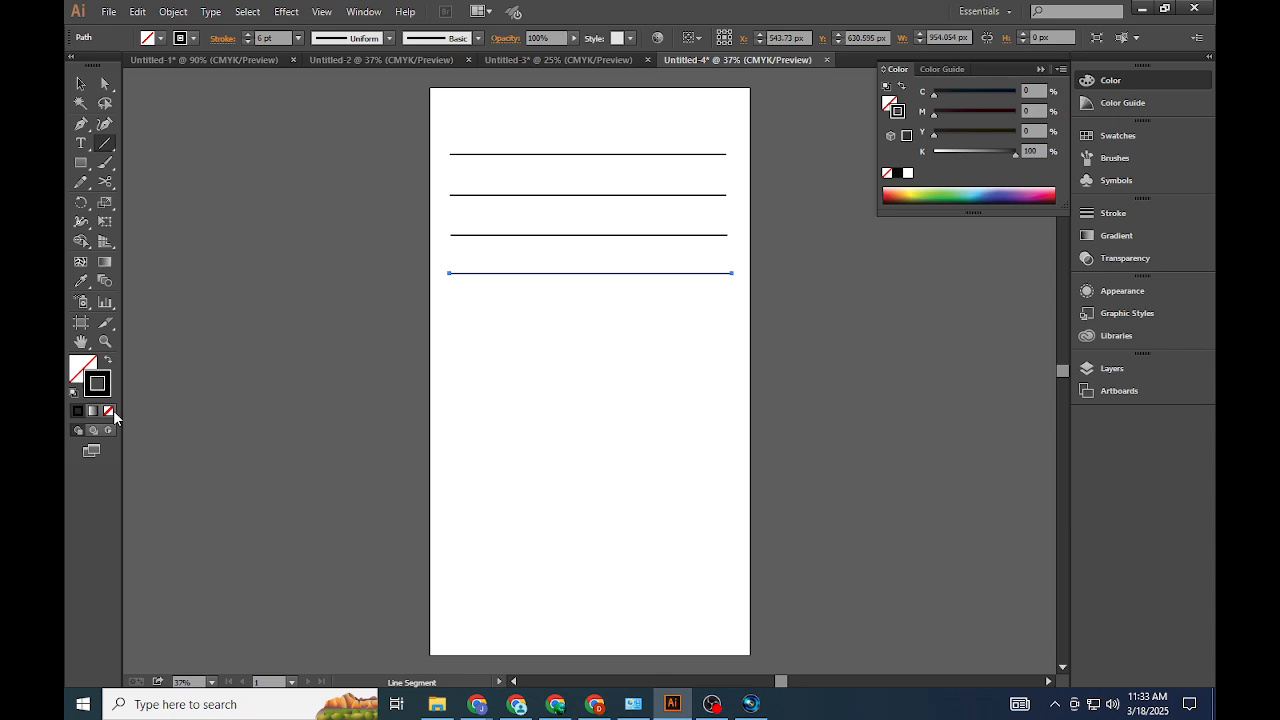
{"action": "left_click", "coordinate": [110, 411]}
{"action": "left_click", "coordinate": [81, 83]}
{"action": "left_click", "coordinate": [540, 340]}
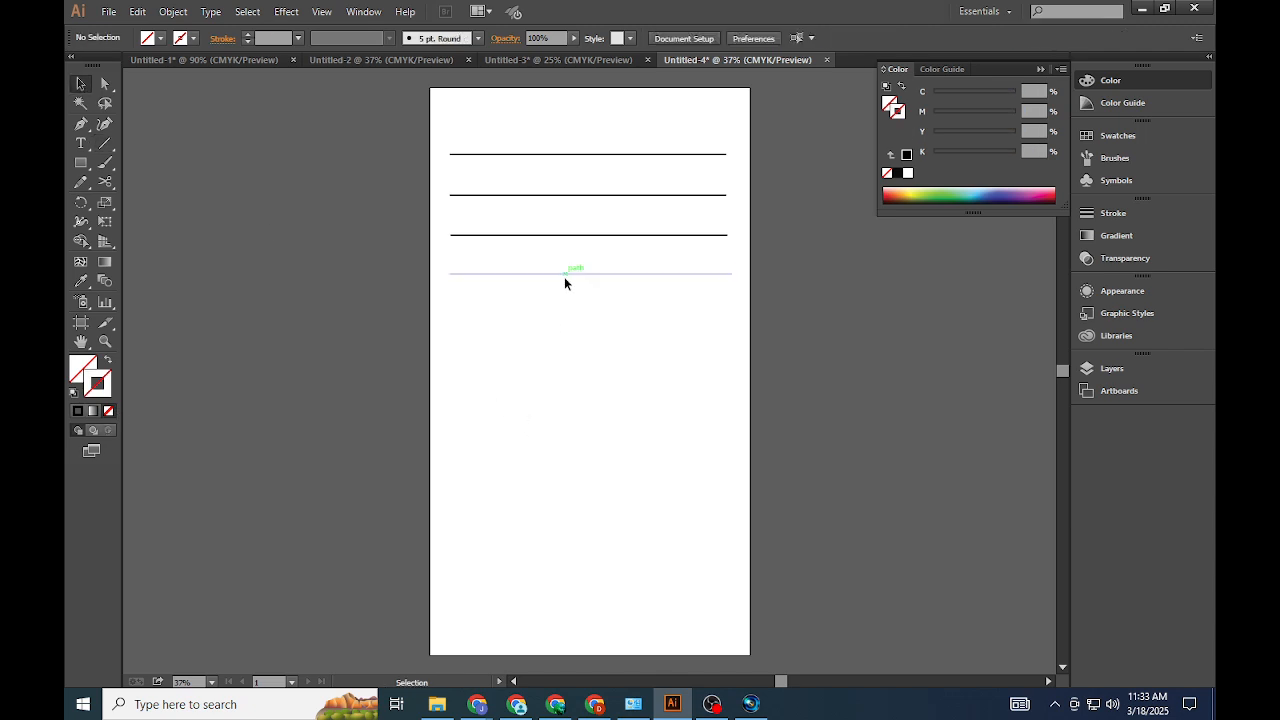
Give the fourth line a pure red stroke colour (FF0000)
{"action": "left_click", "coordinate": [564, 276]}
{"action": "key", "text": "Delete"}
{"action": "left_click_drag", "start_coordinate": [643, 455], "coordinate": [595, 257]}
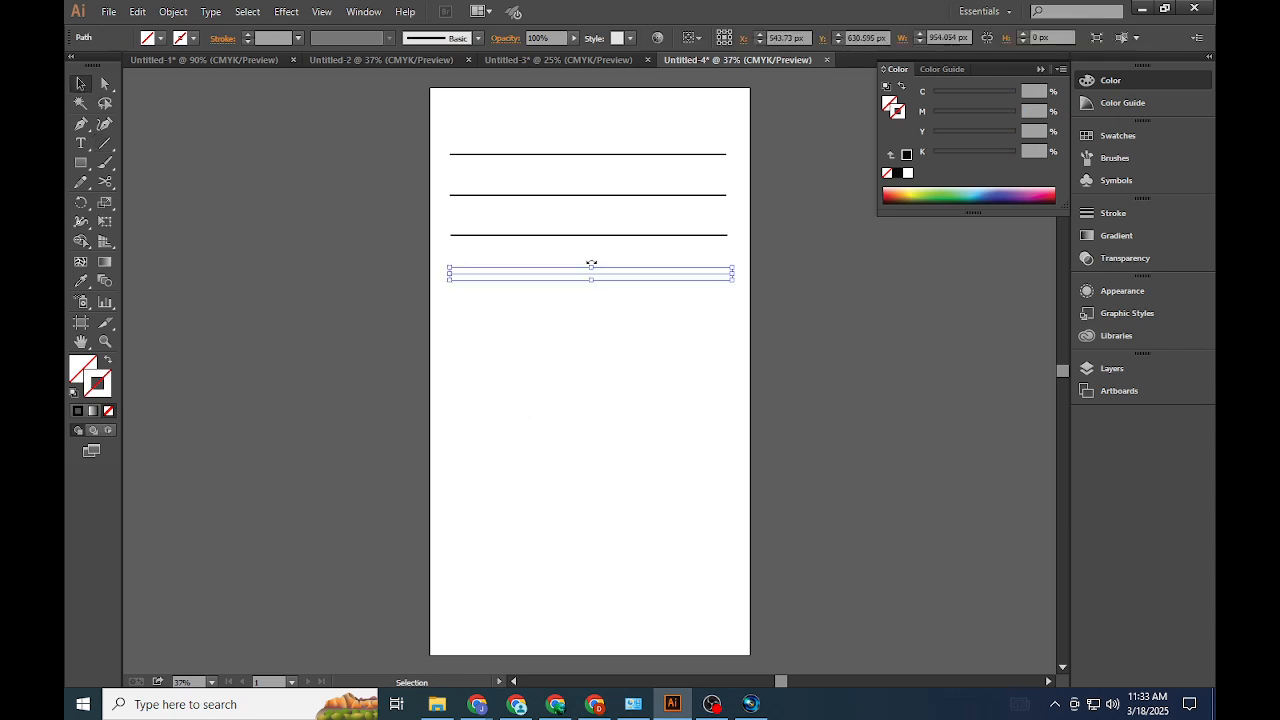
{"action": "left_click", "coordinate": [547, 324]}
{"action": "left_click", "coordinate": [575, 280]}
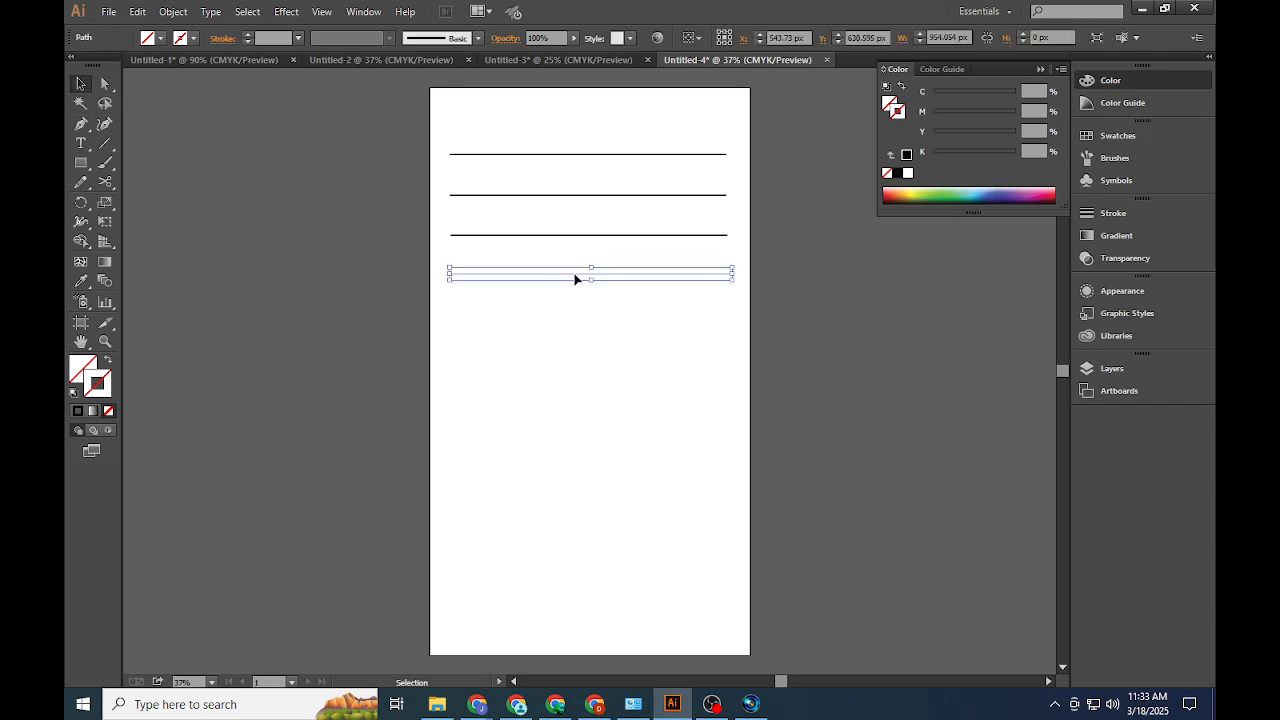
{"action": "double_click", "coordinate": [101, 388]}
{"action": "left_click", "coordinate": [631, 244]}
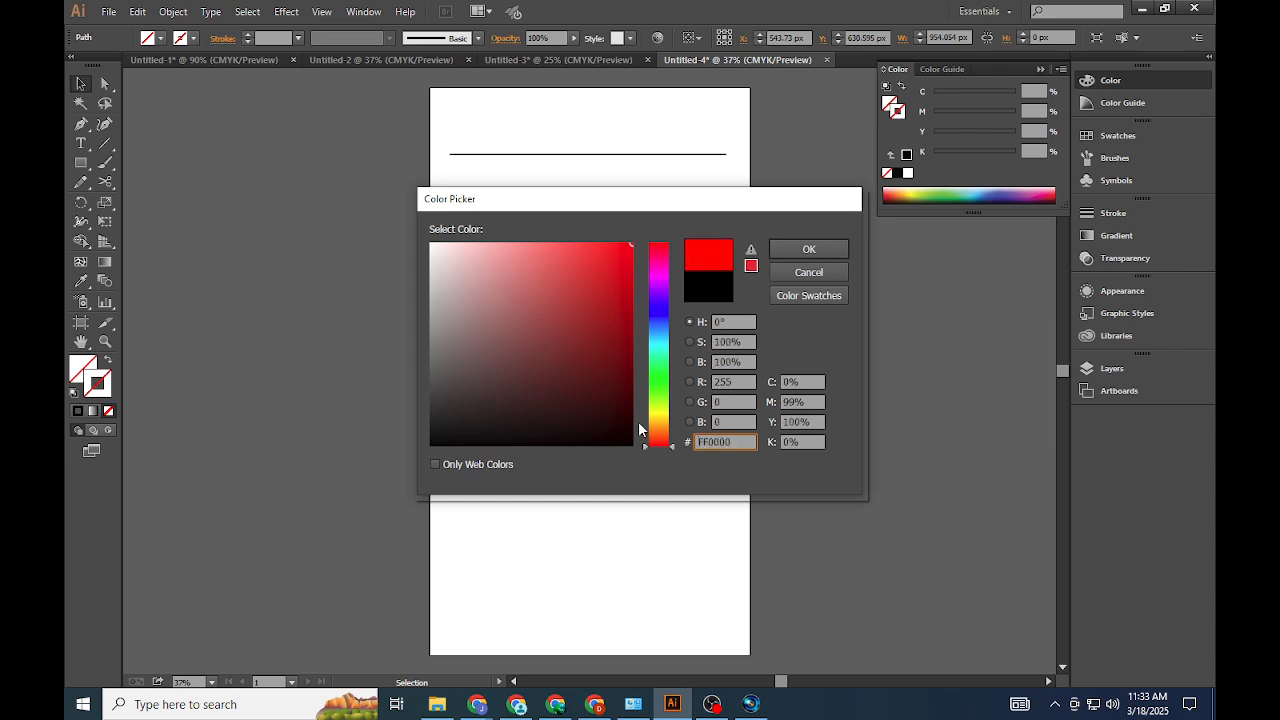
{"action": "left_click", "coordinate": [809, 250]}
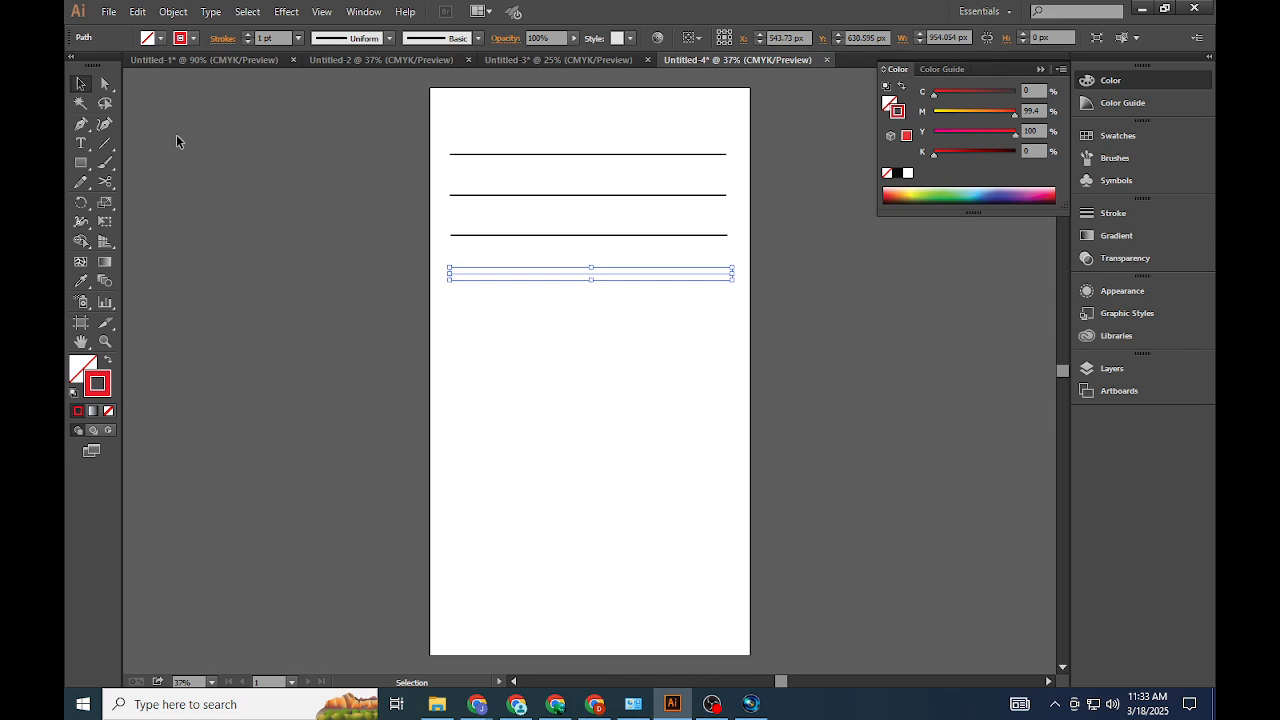
{"action": "left_click", "coordinate": [516, 345]}
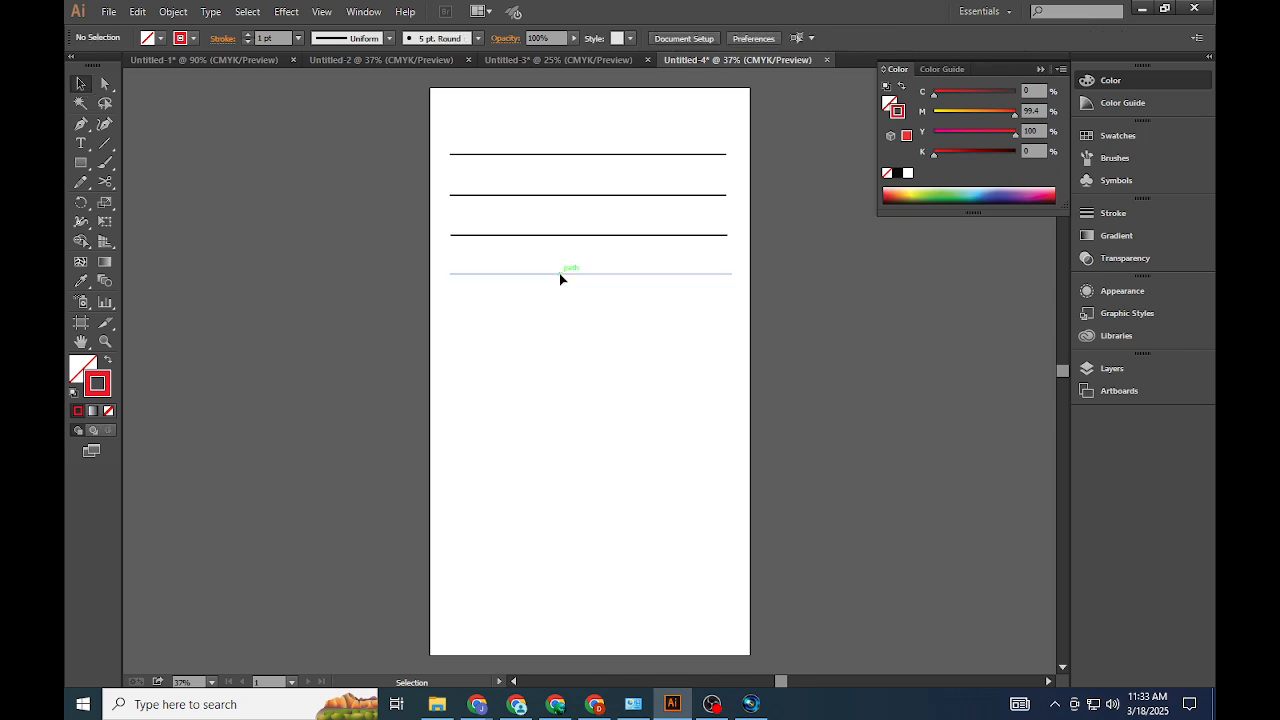
Set the red line's stroke weight to 5 pt
{"action": "left_click", "coordinate": [559, 273]}
{"action": "left_click", "coordinate": [296, 38]}
{"action": "left_click", "coordinate": [325, 175]}
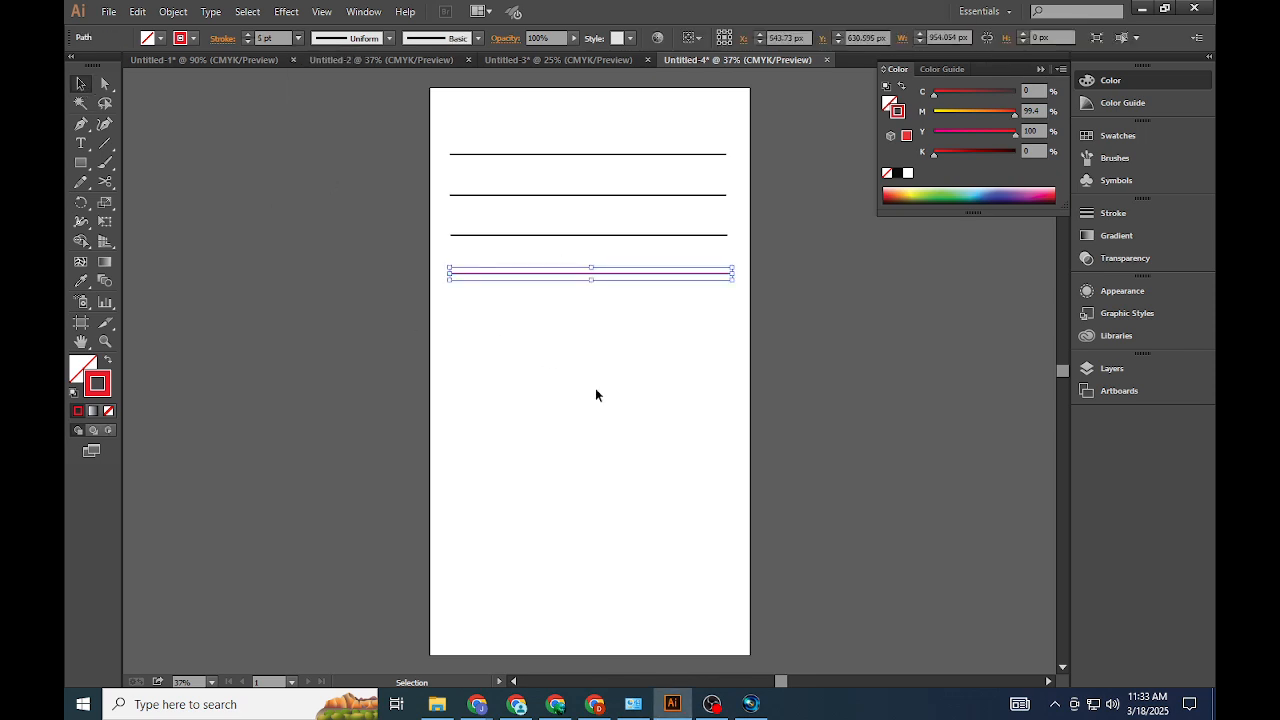
{"action": "left_click", "coordinate": [552, 310]}
Swap the red line's fill and stroke colours, and swap them back so the stroke is red
{"action": "left_click", "coordinate": [551, 273]}
{"action": "left_click", "coordinate": [108, 360]}
{"action": "left_click", "coordinate": [569, 381]}
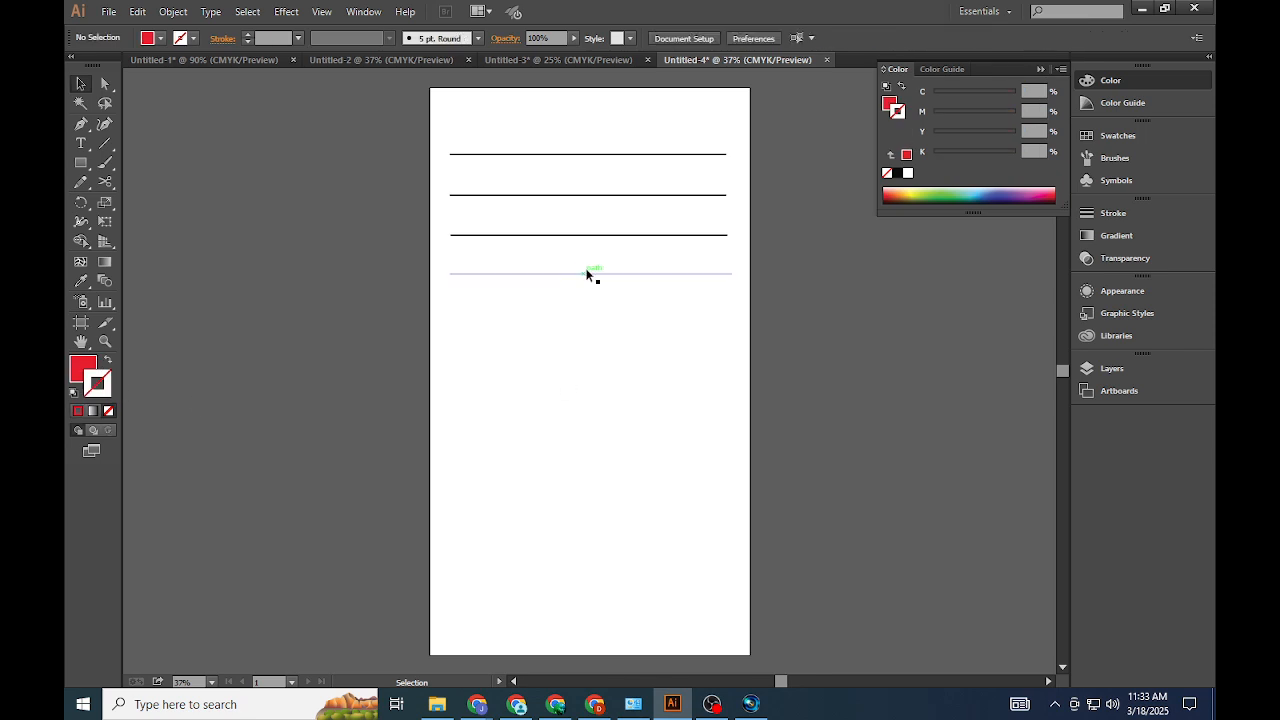
{"action": "left_click", "coordinate": [108, 360]}
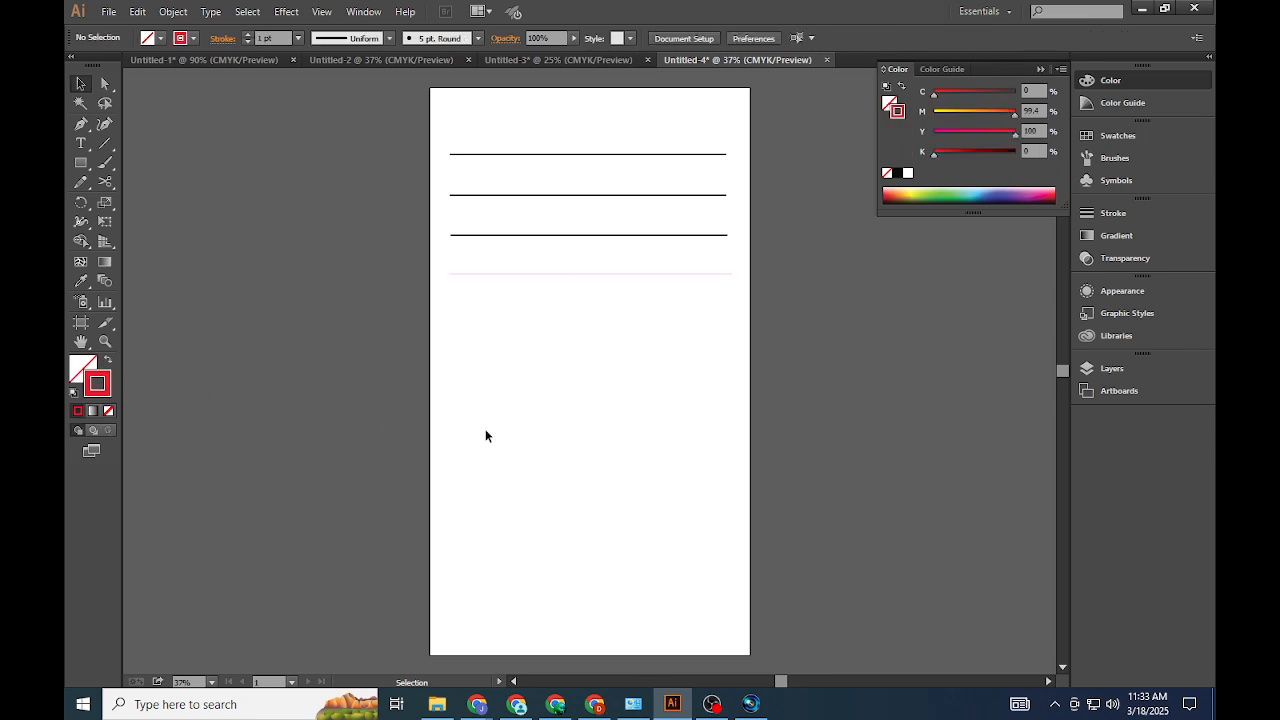
{"action": "left_click", "coordinate": [563, 276]}
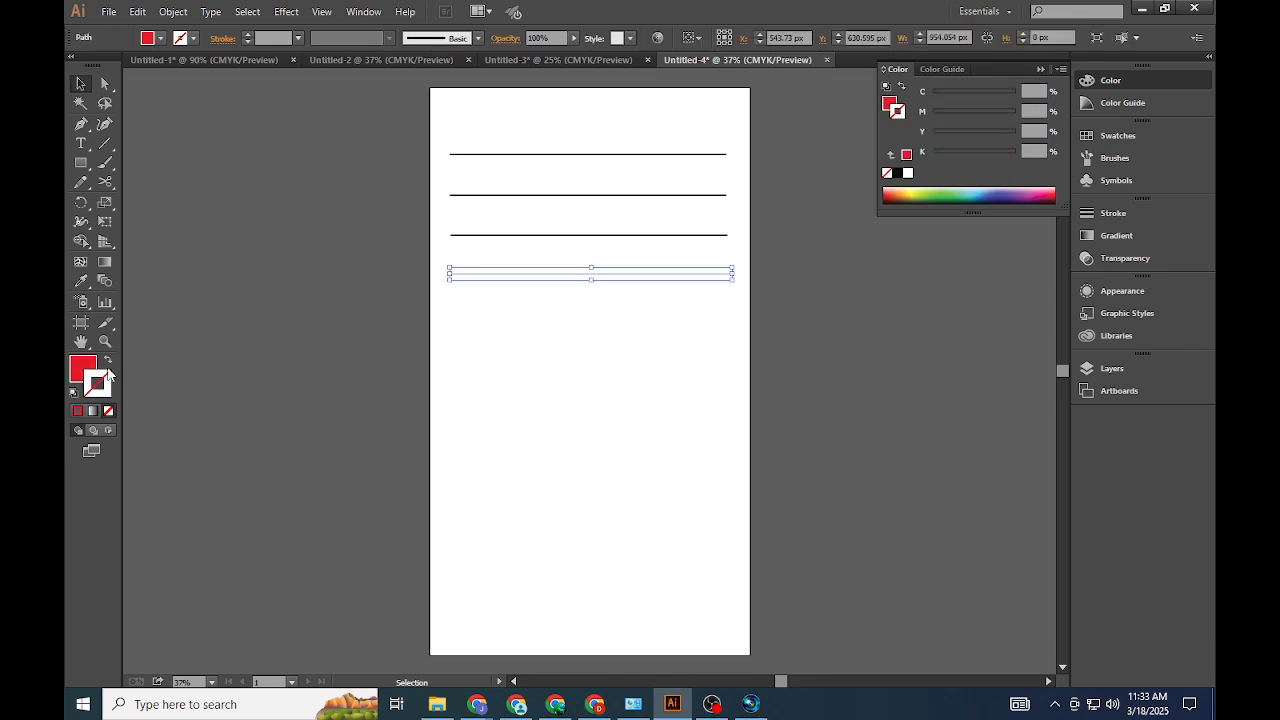
{"action": "left_click", "coordinate": [108, 360]}
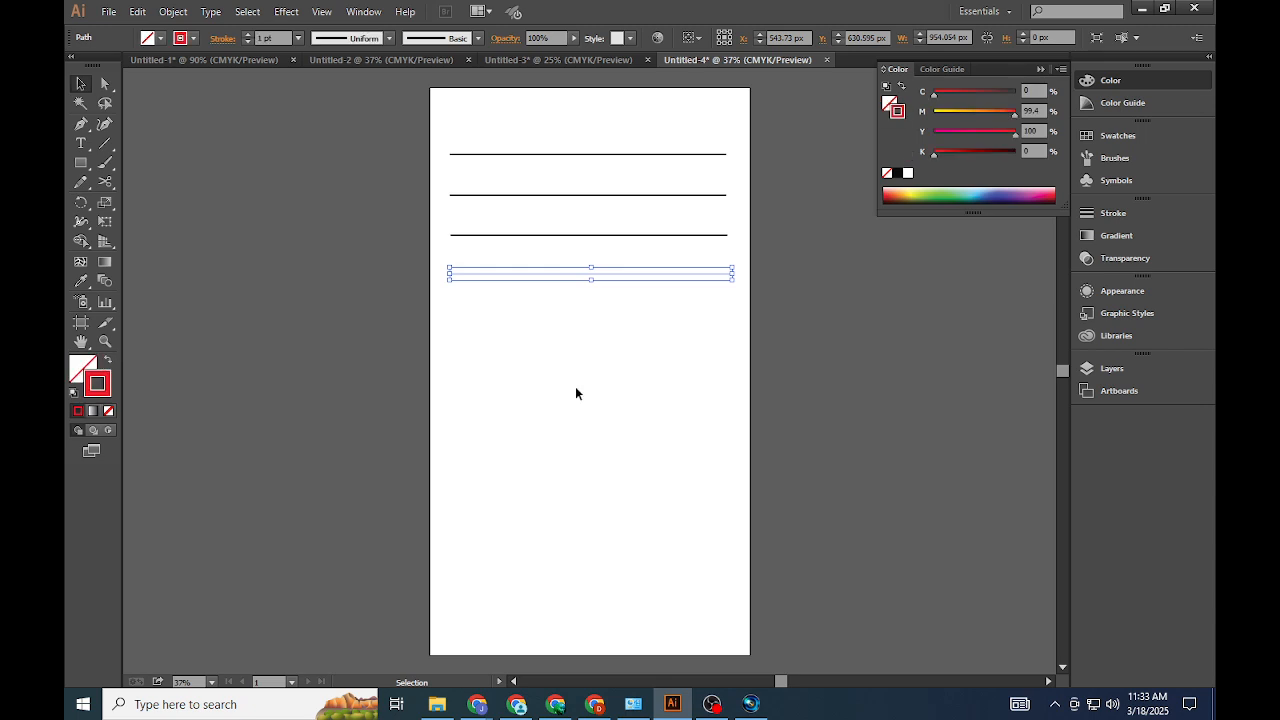
Set the red line's stroke weight to 4 pt and deselect it
{"action": "left_click", "coordinate": [297, 38]}
{"action": "left_click", "coordinate": [311, 159]}
{"action": "left_click", "coordinate": [667, 408]}
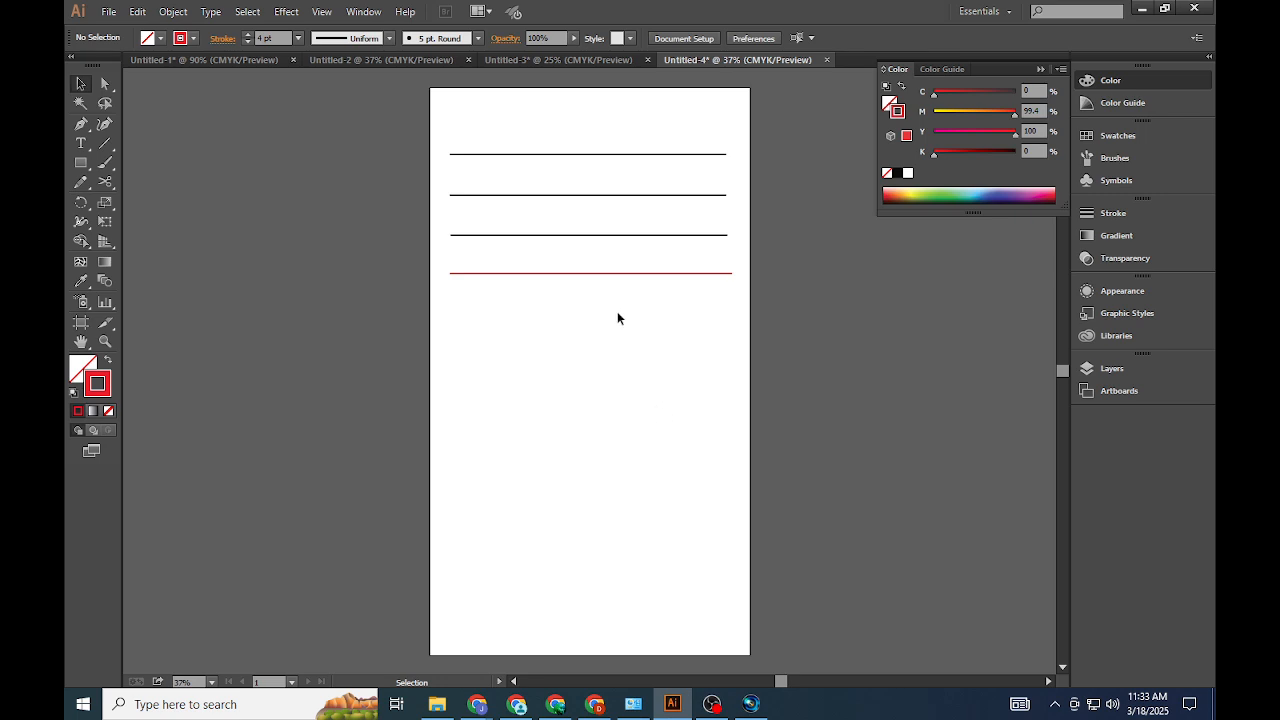
Cut the red fourth line near its middle with the Scissors tool
{"action": "left_click", "coordinate": [622, 273]}
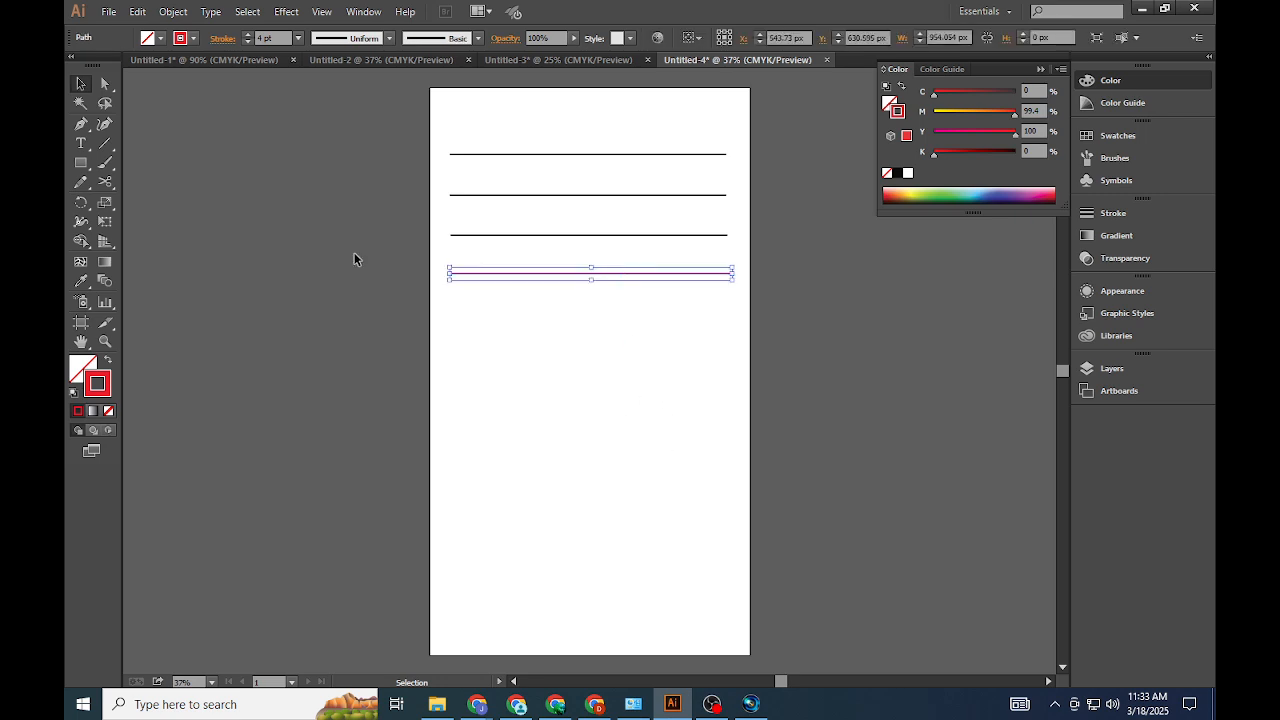
{"action": "left_click", "coordinate": [104, 187]}
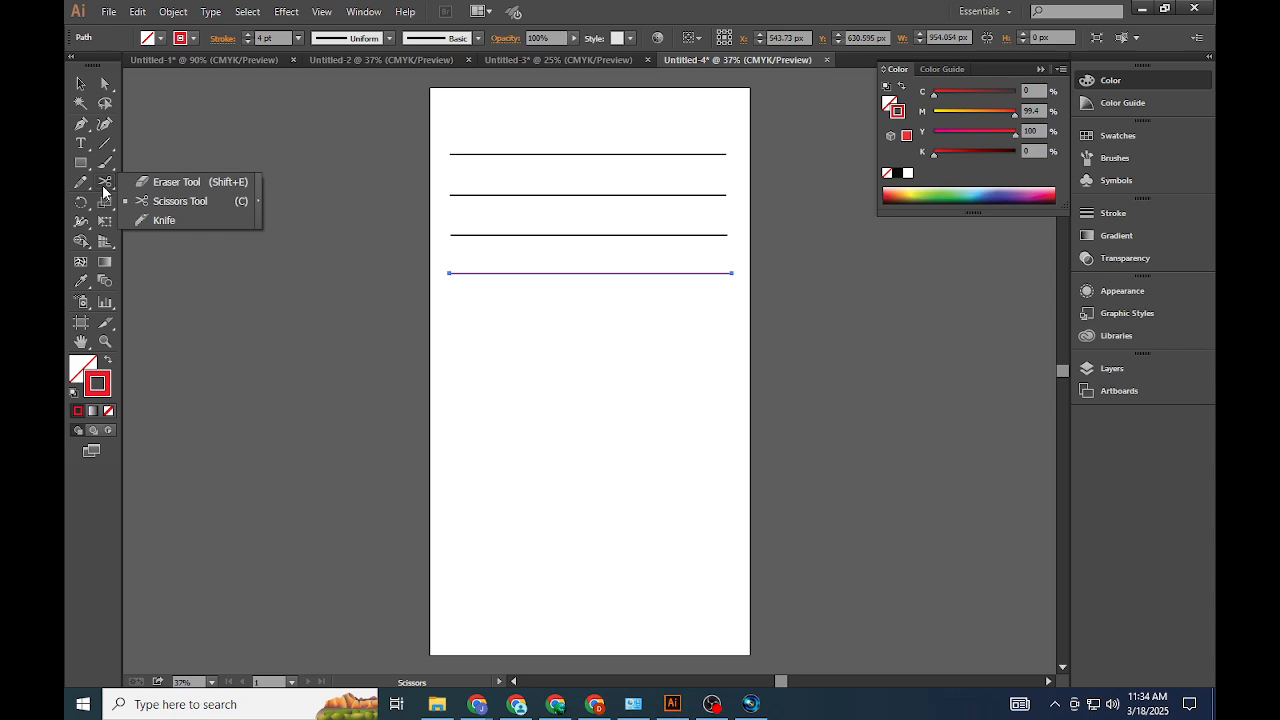
{"action": "left_click", "coordinate": [178, 200]}
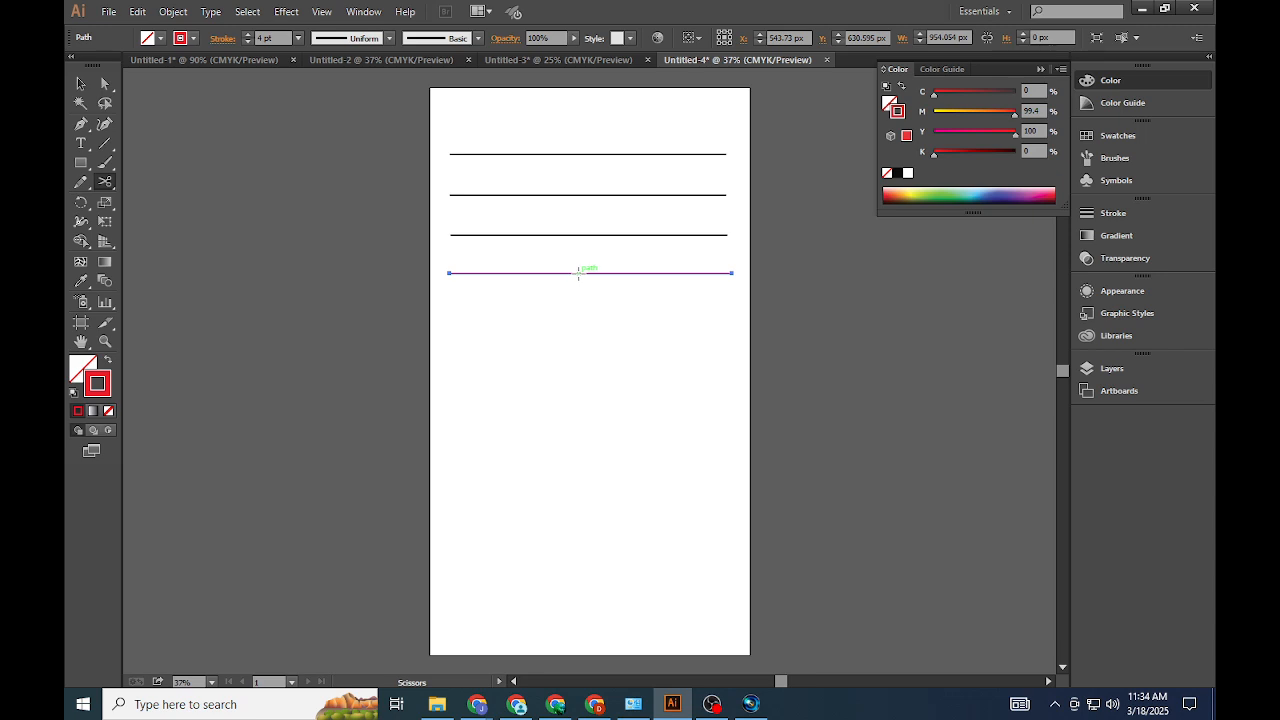
{"action": "left_click", "coordinate": [578, 272]}
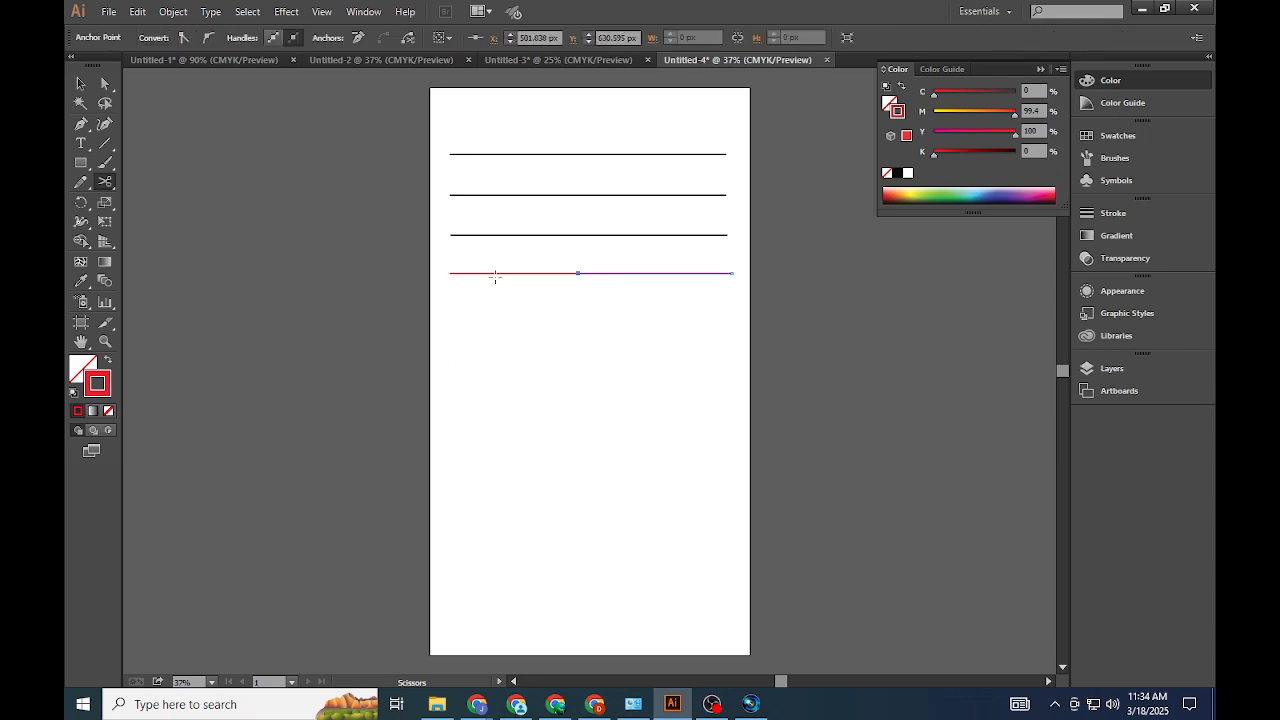
Delete the right-hand segment of the cut red line
{"action": "left_click", "coordinate": [105, 84]}
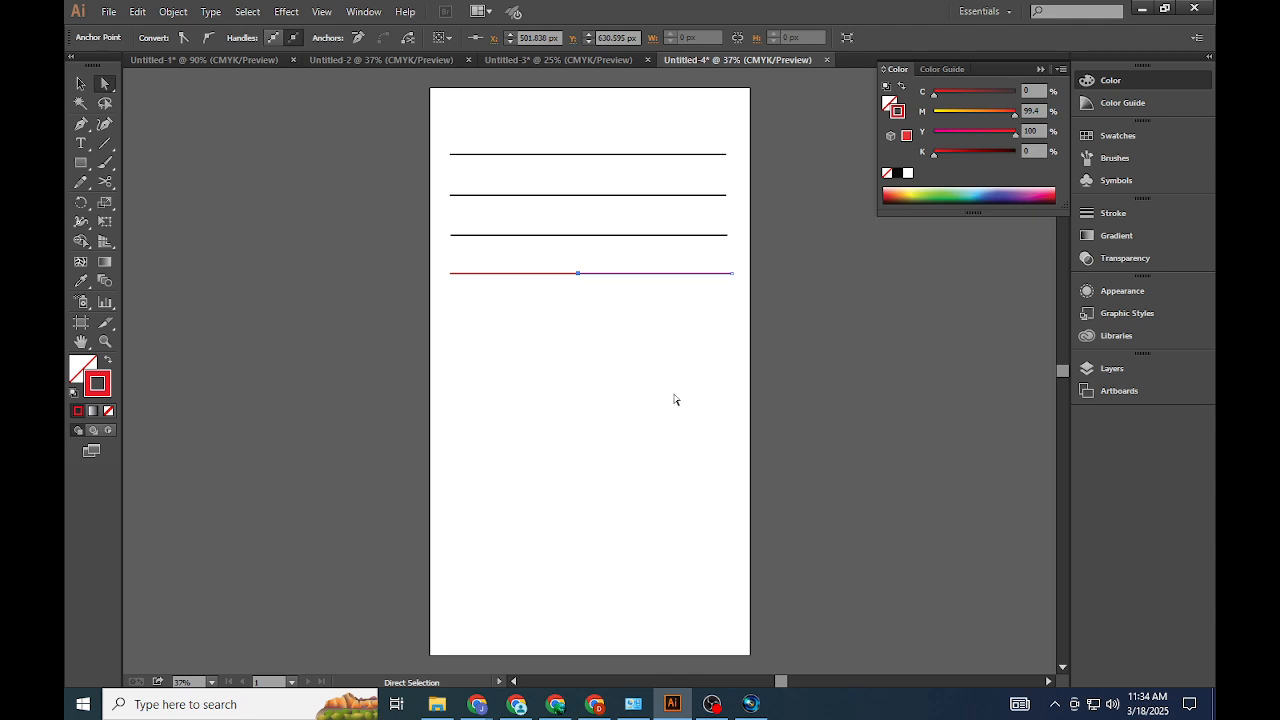
{"action": "left_click", "coordinate": [675, 399]}
{"action": "left_click_drag", "start_coordinate": [733, 273], "coordinate": [731, 276]}
{"action": "key", "text": "Delete"}
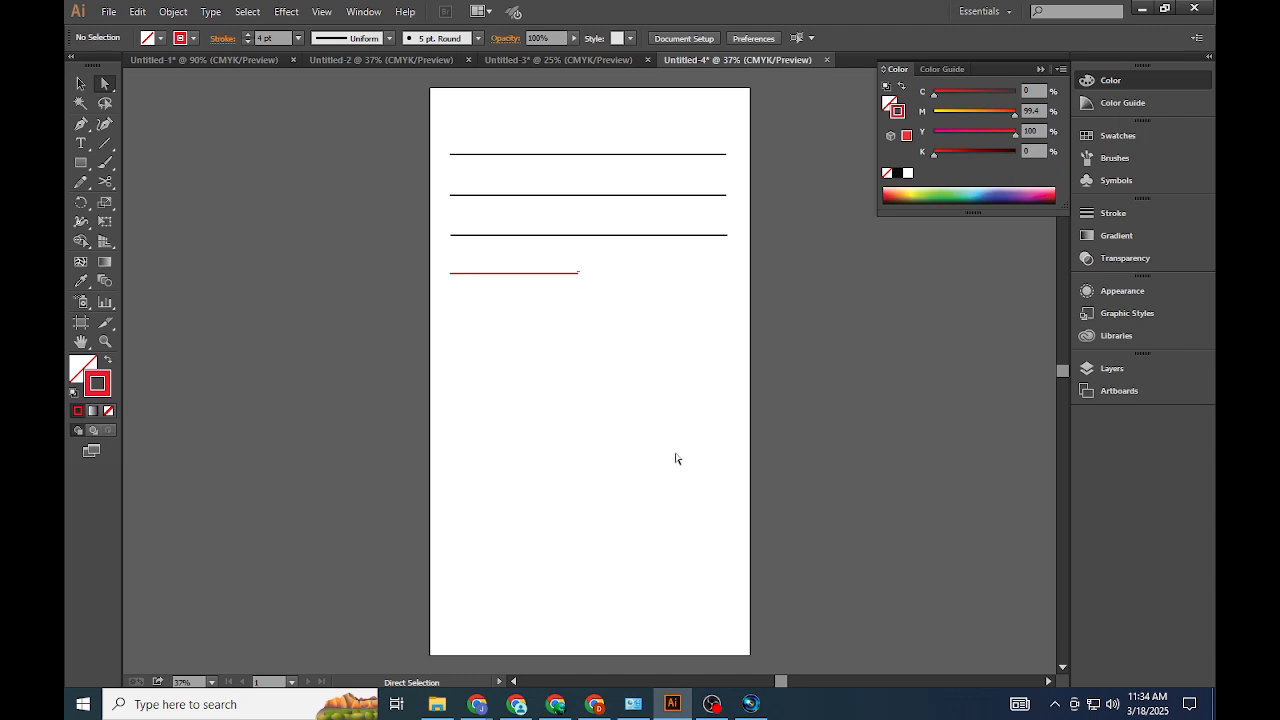
Restore the shortened red line to its original full length
{"action": "left_click", "coordinate": [81, 84]}
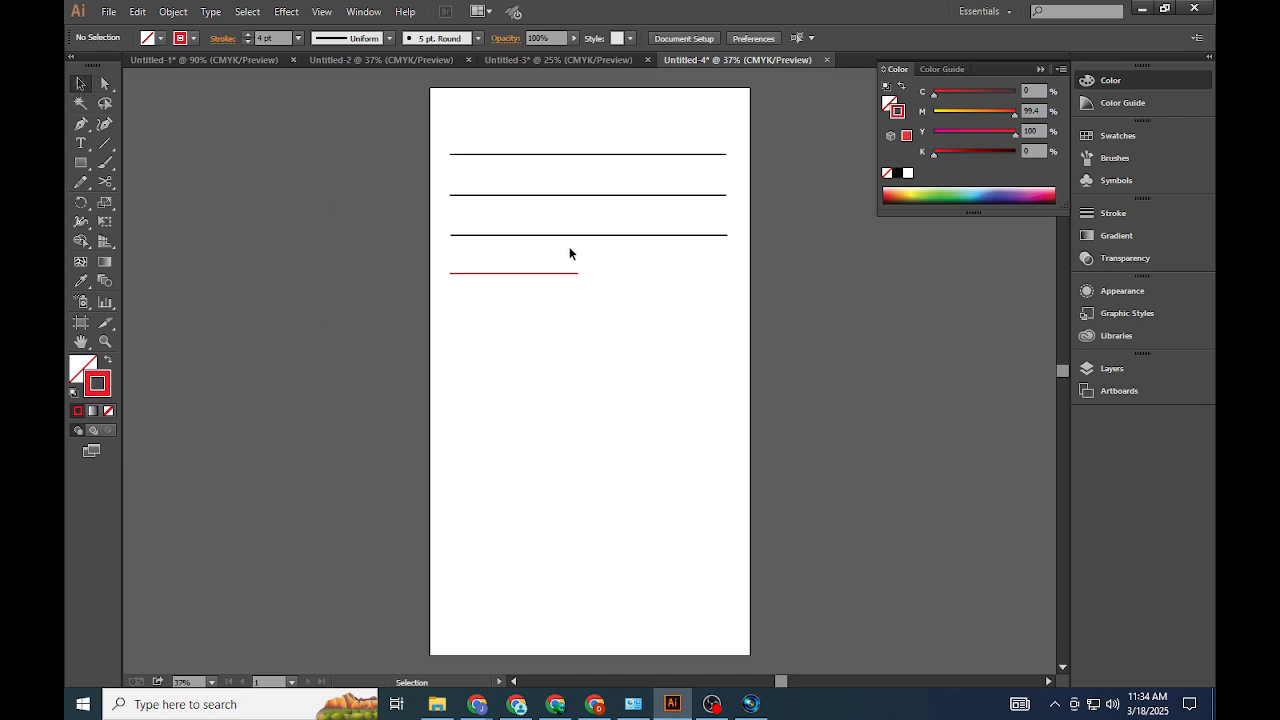
{"action": "left_click", "coordinate": [527, 275]}
{"action": "left_click_drag", "start_coordinate": [578, 273], "coordinate": [734, 284]}
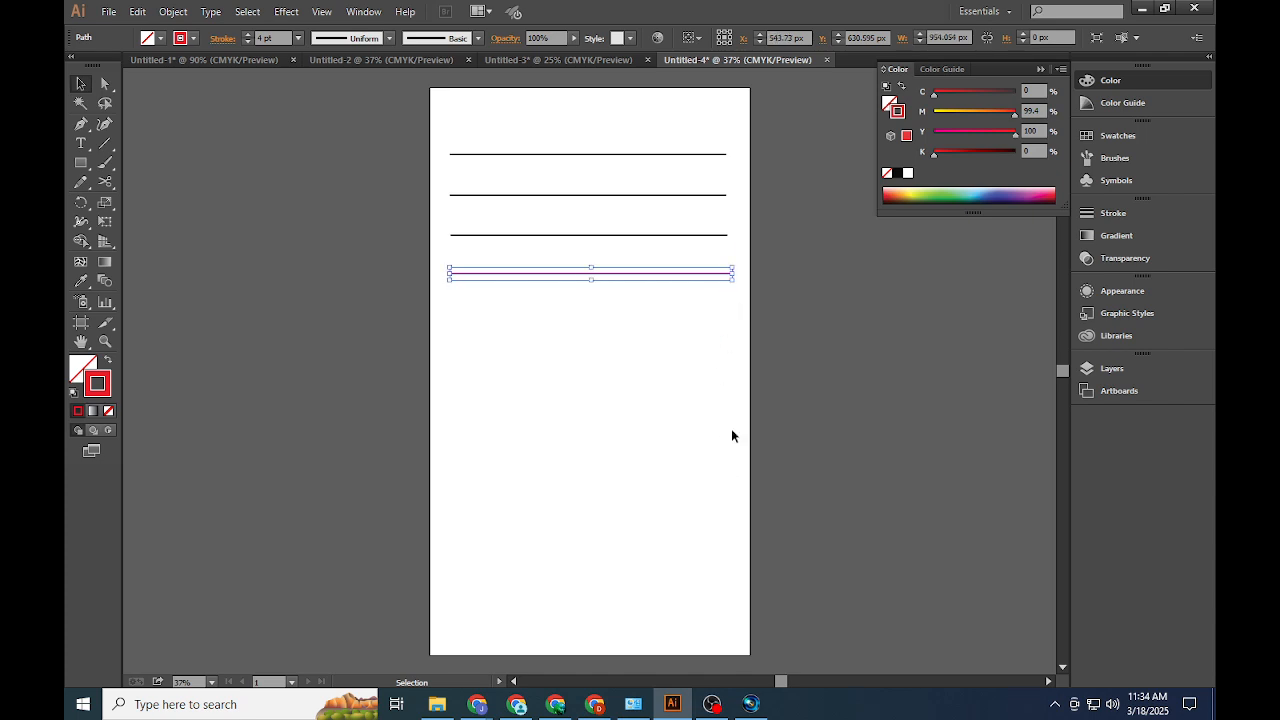
Make the red line's stroke dashed with a 12 pt dash, and deselect it
{"action": "left_click", "coordinate": [1118, 214]}
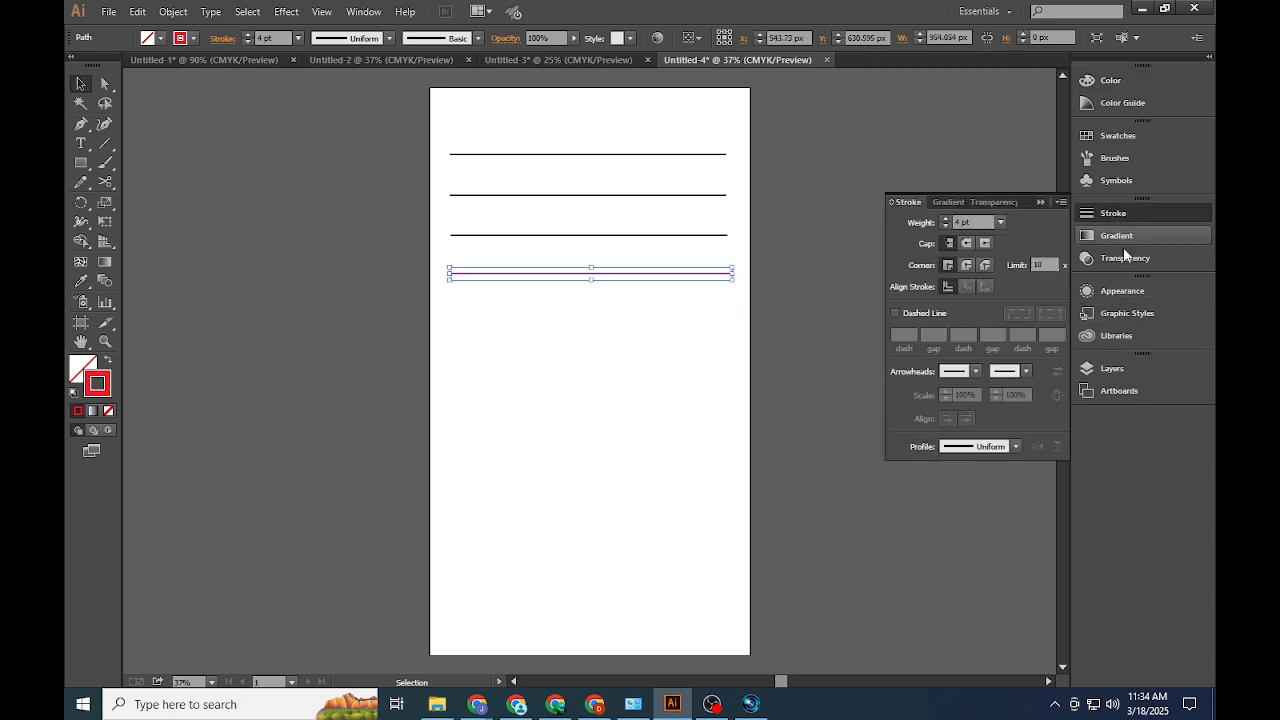
{"action": "left_click", "coordinate": [896, 314]}
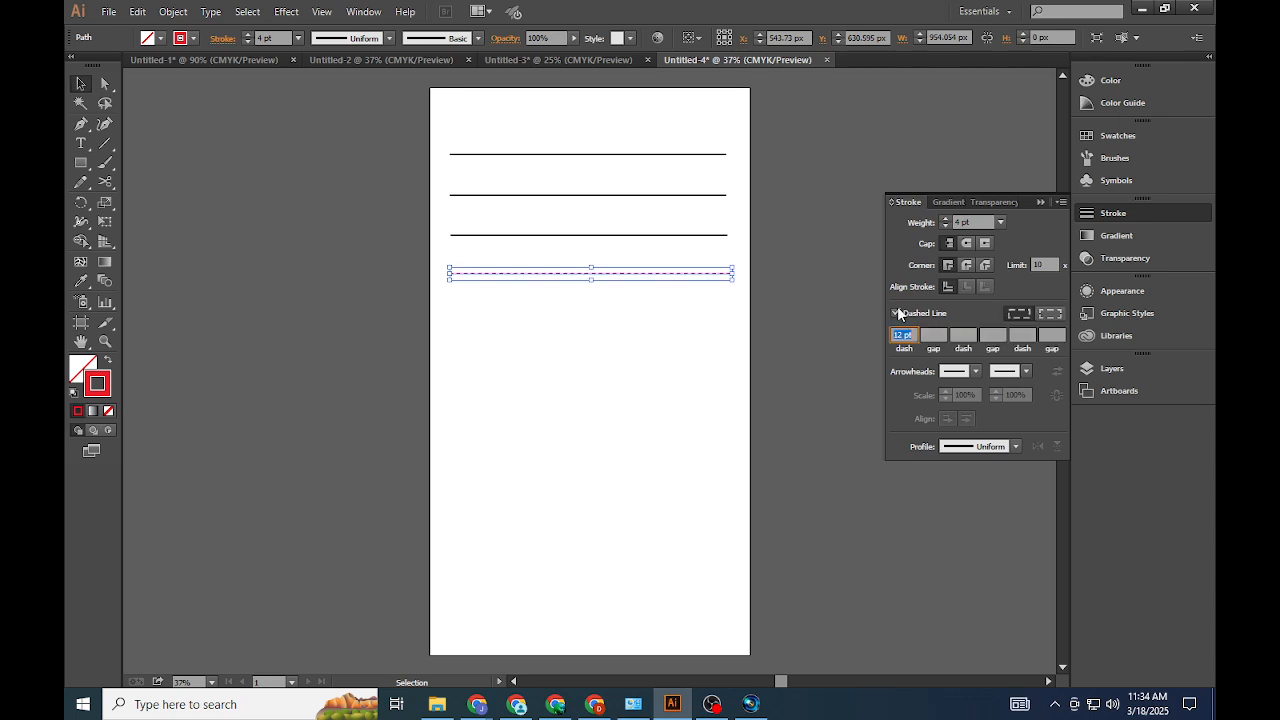
{"action": "left_click", "coordinate": [661, 327]}
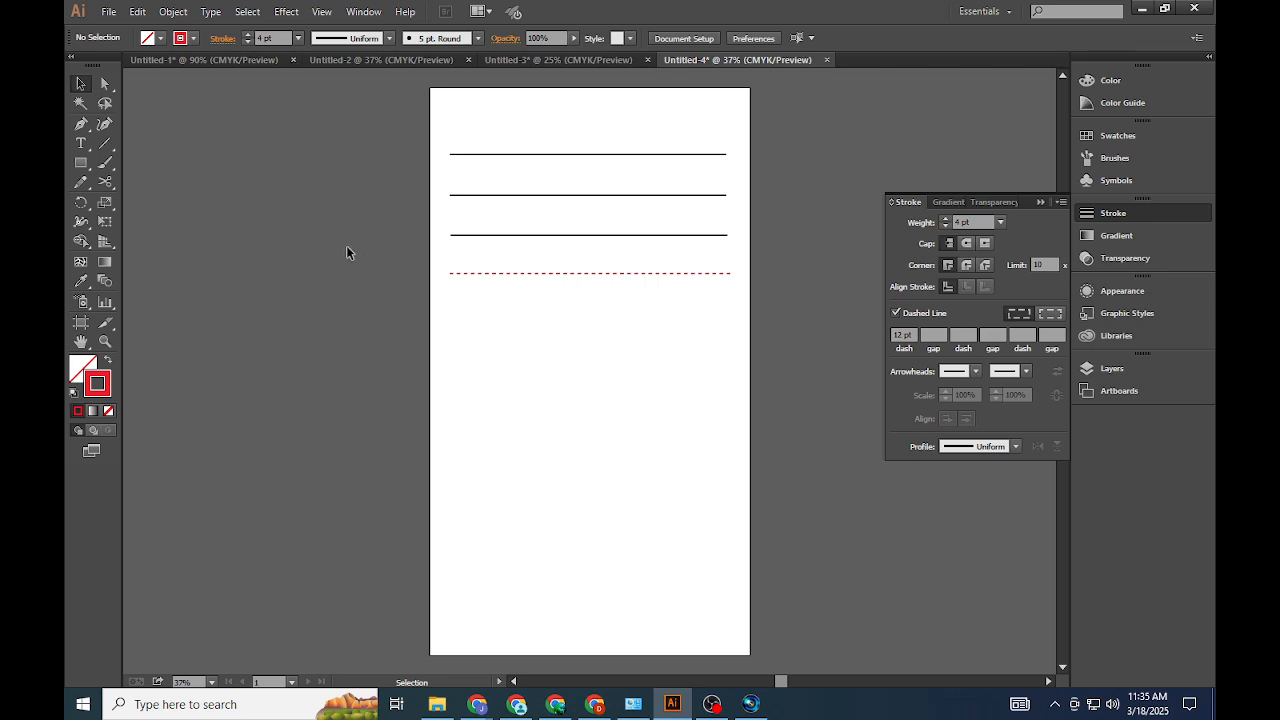
Draw a horizontal red line about 951 px long below the dashed line with the Line Segment tool, and make its stroke solid
{"action": "left_click", "coordinate": [105, 146]}
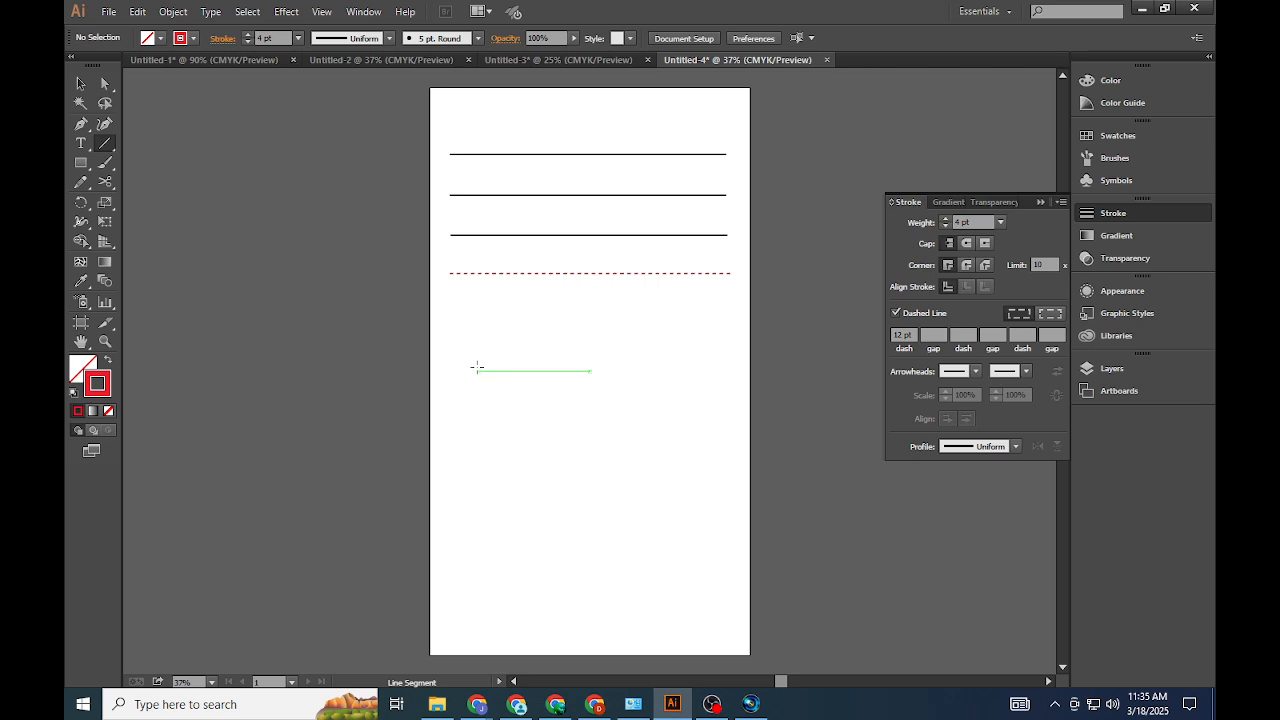
{"action": "left_click_drag", "start_coordinate": [105, 145], "coordinate": [169, 144]}
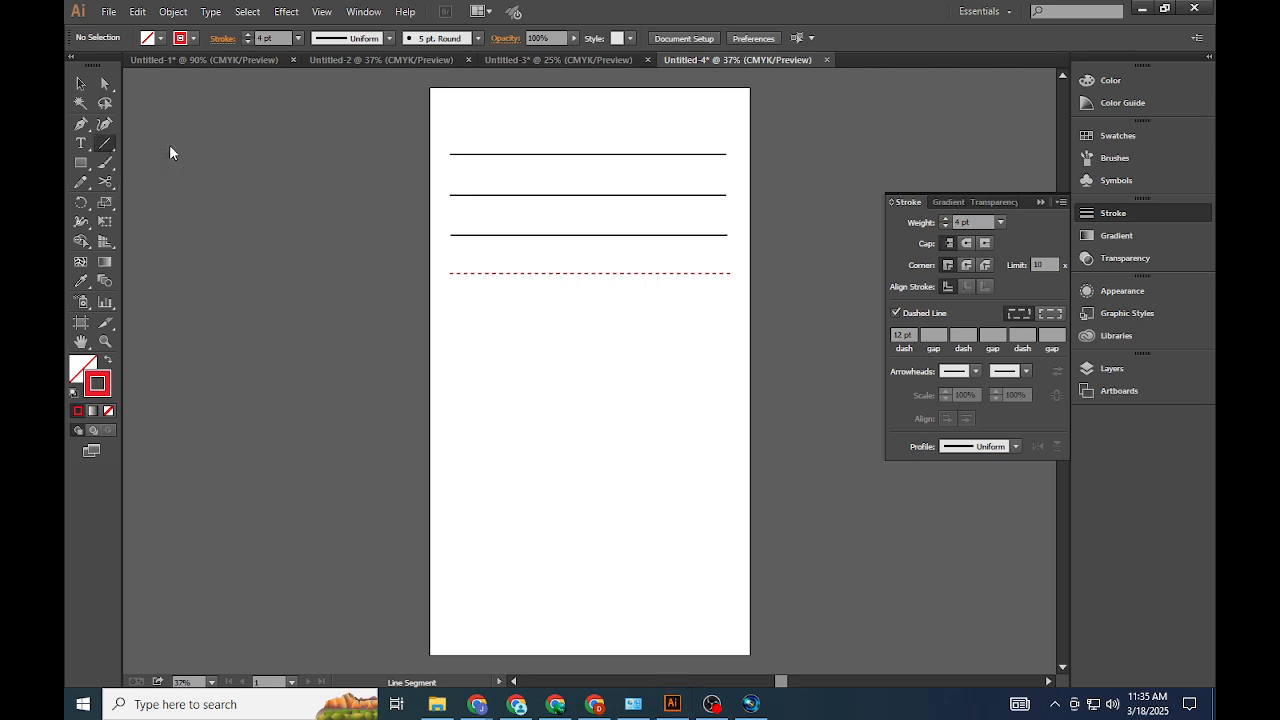
{"action": "left_click", "coordinate": [105, 145]}
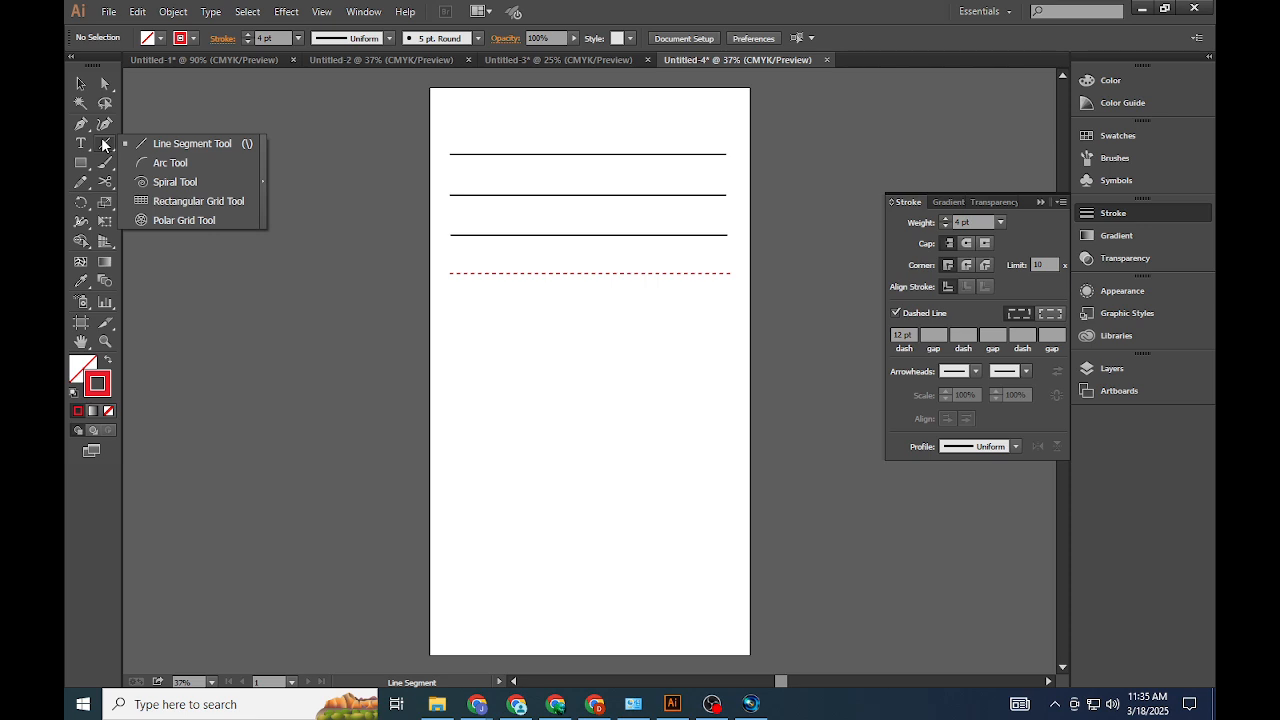
{"action": "left_click", "coordinate": [157, 147]}
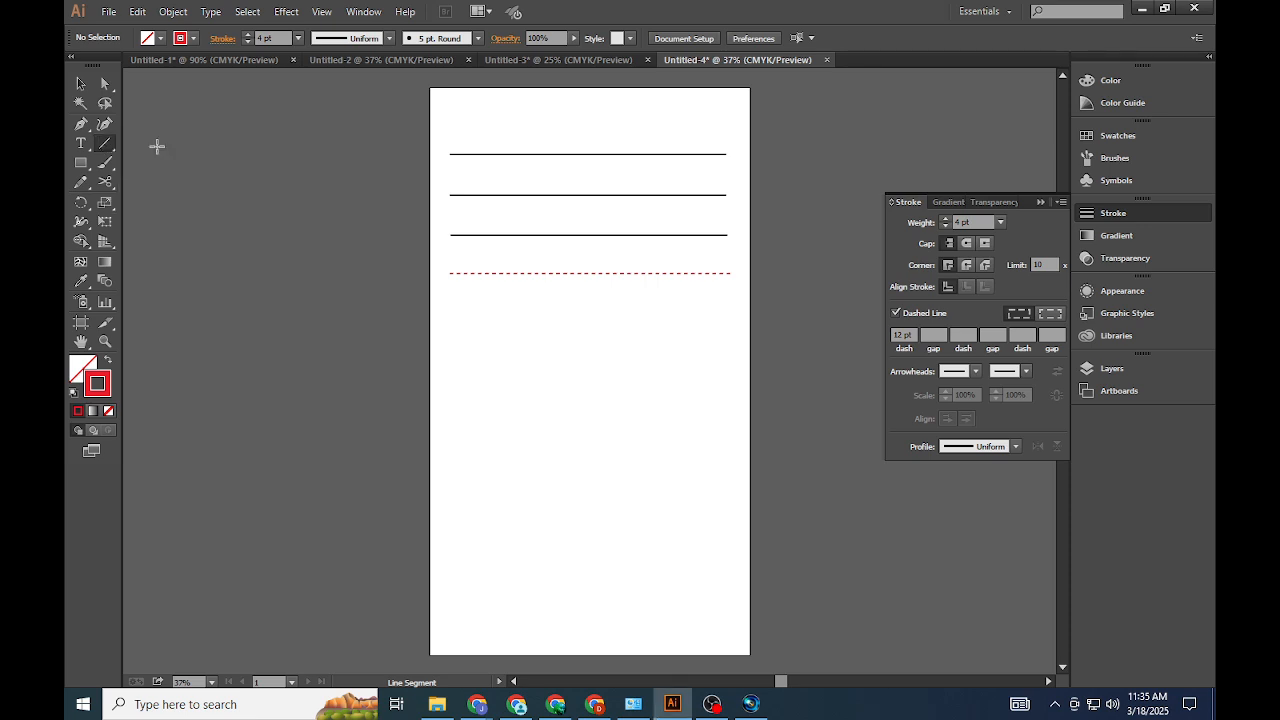
{"action": "mouse_move", "coordinate": [454, 347]}
{"action": "left_mouse_down"}
{"action": "mouse_move", "coordinate": [509, 376]}
{"action": "mouse_move", "coordinate": [732, 402]}
{"action": "left_mouse_up"}
{"action": "left_click", "coordinate": [897, 314]}
{"action": "left_click", "coordinate": [84, 83]}
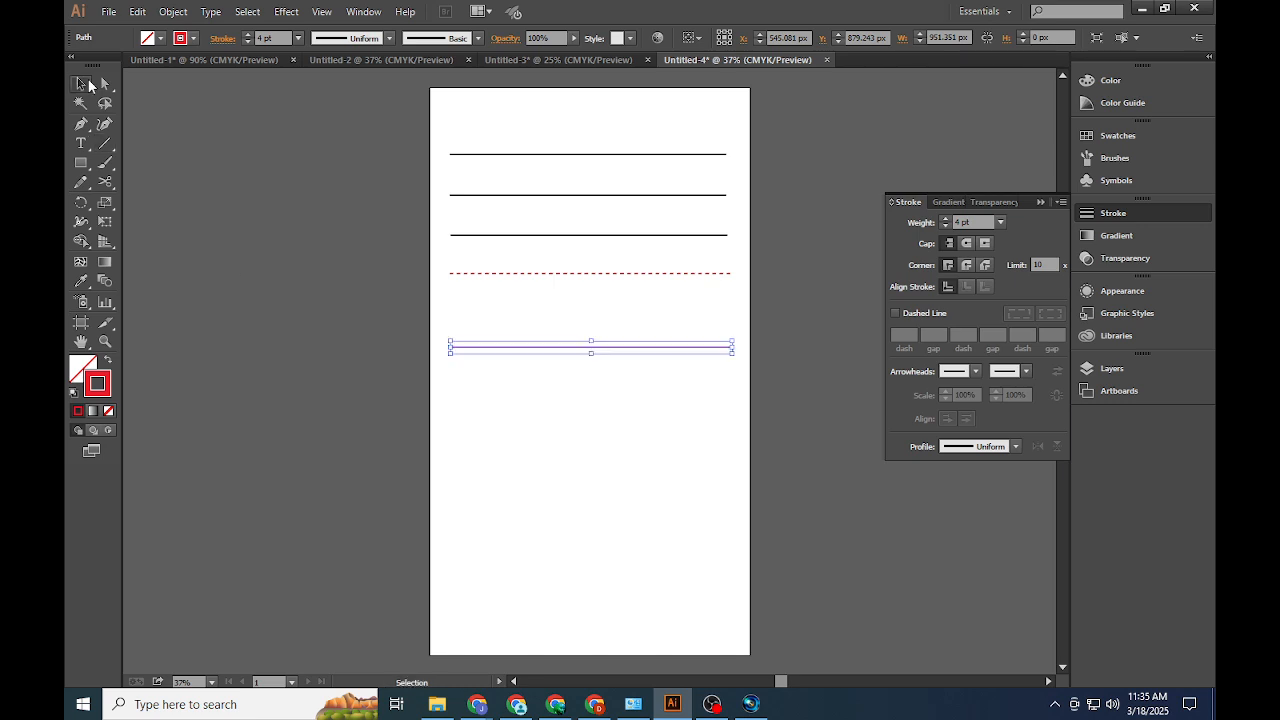
{"action": "left_click", "coordinate": [623, 449]}
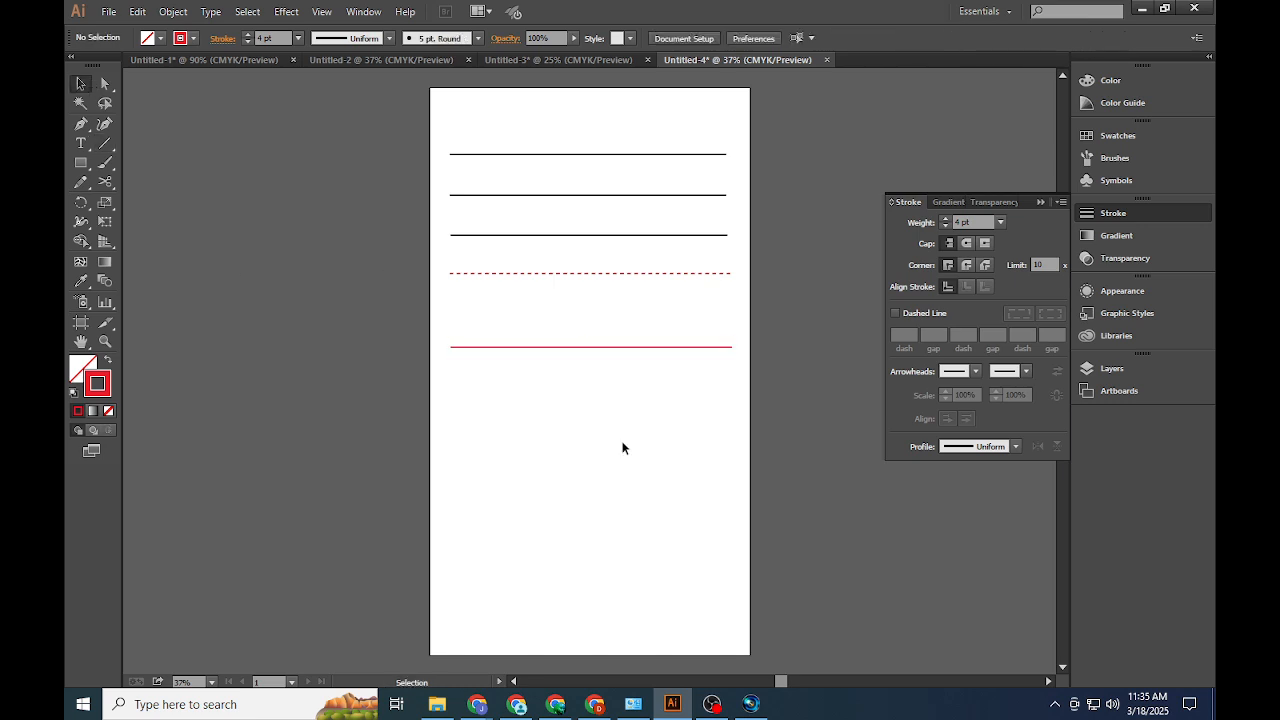
Duplicate the solid red line about 41 px below itself, and undo the copy
{"action": "left_click", "coordinate": [618, 349]}
{"action": "left_click_drag", "start_coordinate": [617, 348], "coordinate": [617, 358]}
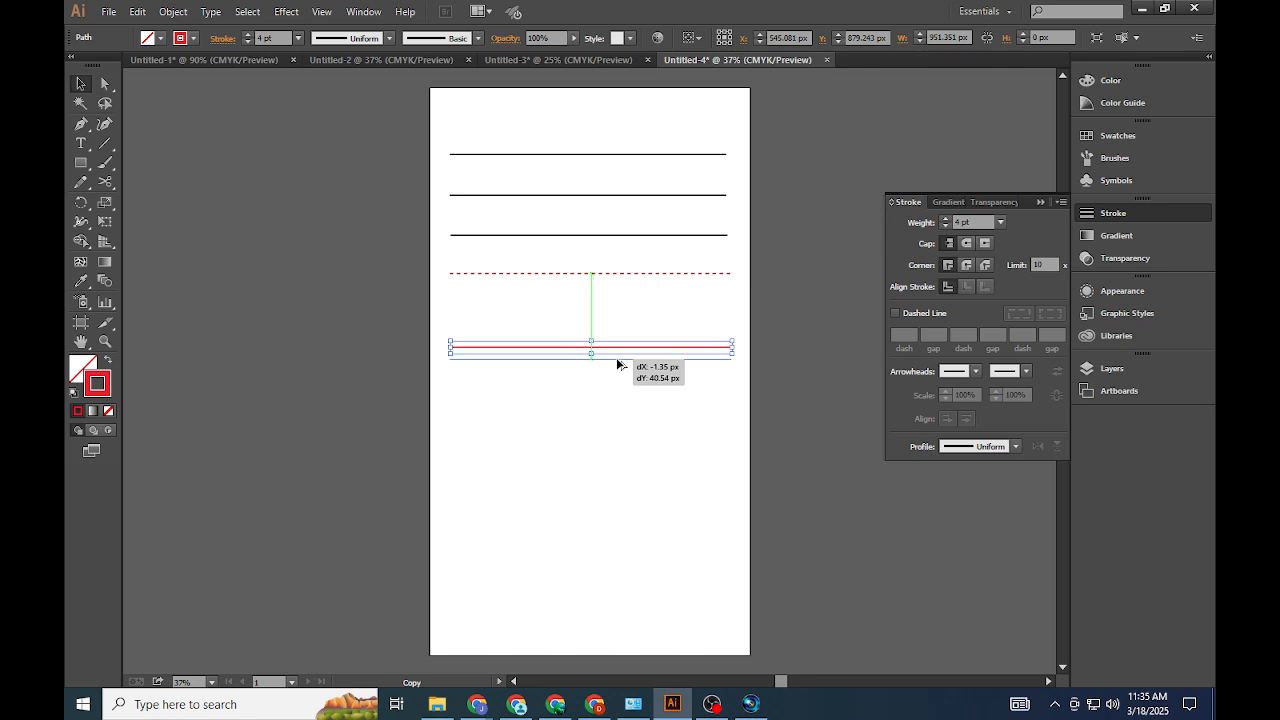
{"action": "left_click_drag", "start_coordinate": [623, 417], "coordinate": [627, 431]}
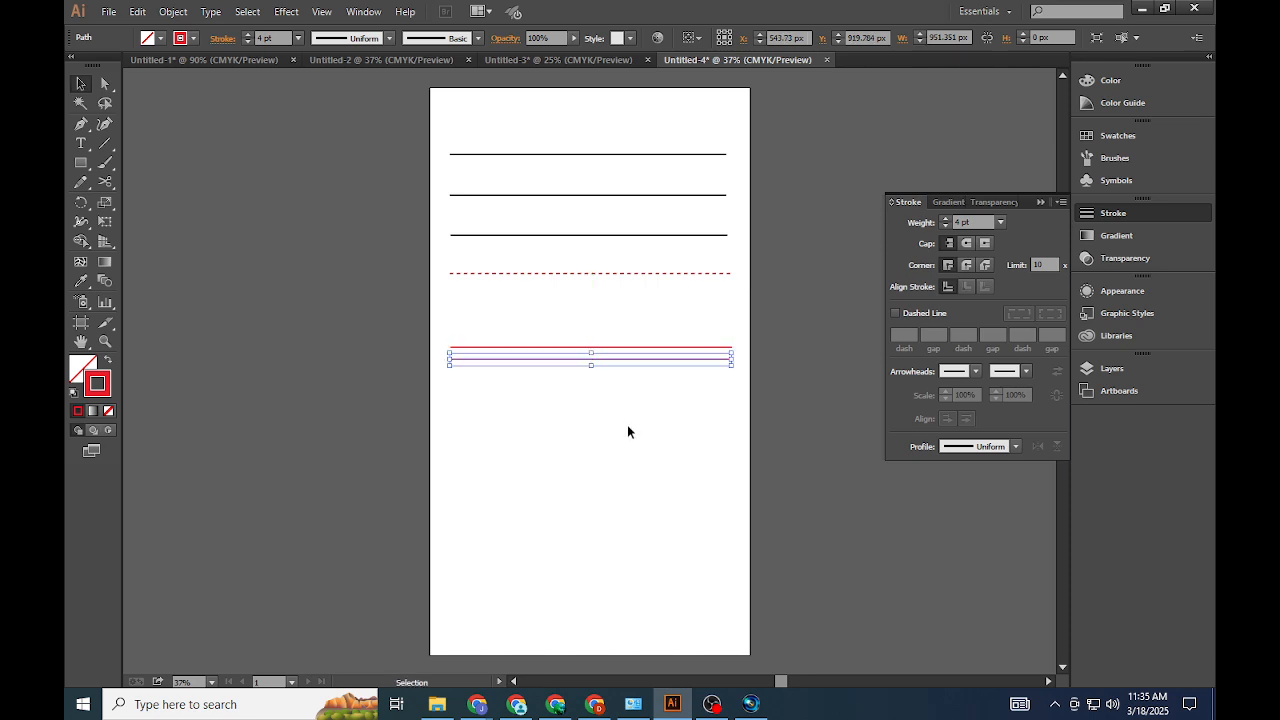
{"action": "key", "text": "ctrl+z"}
{"action": "key", "text": "ctrl+z"}
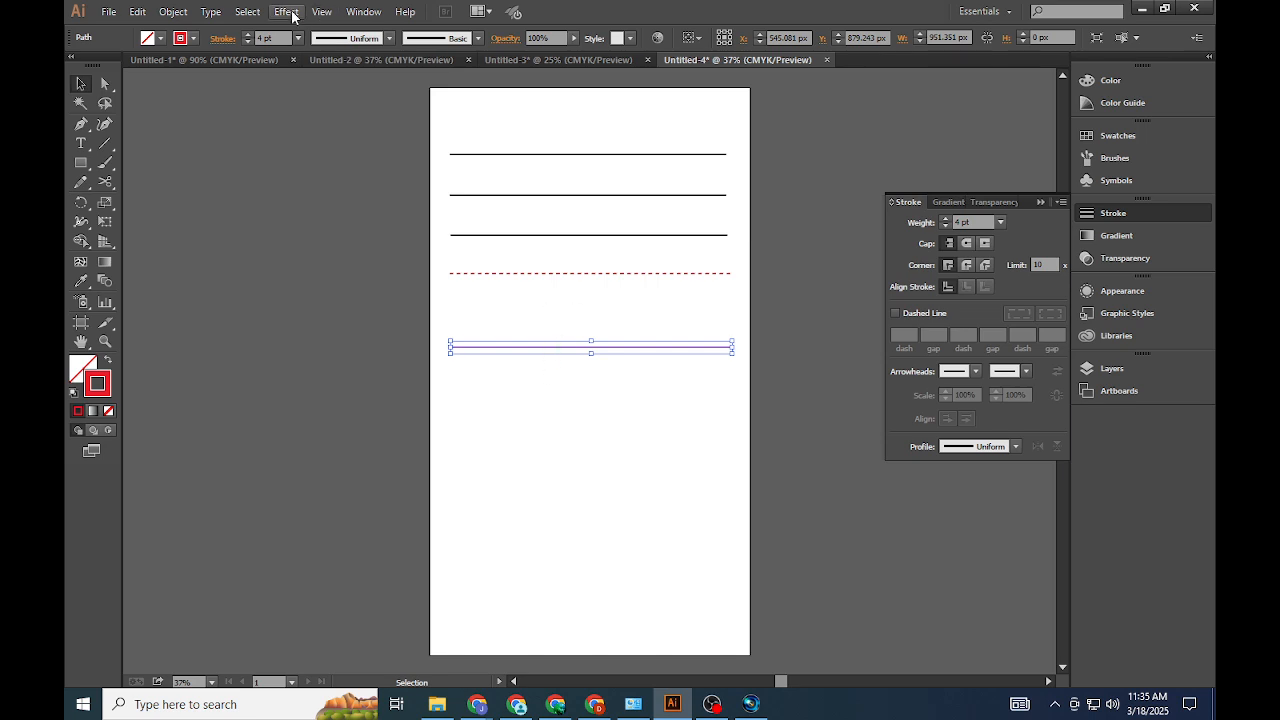
Apply a Zig Zag effect to the solid red line with absolute size 49 px, 37 ridges per segment and corner points
{"action": "left_click", "coordinate": [287, 12]}
{"action": "mouse_move", "coordinate": [342, 145]}
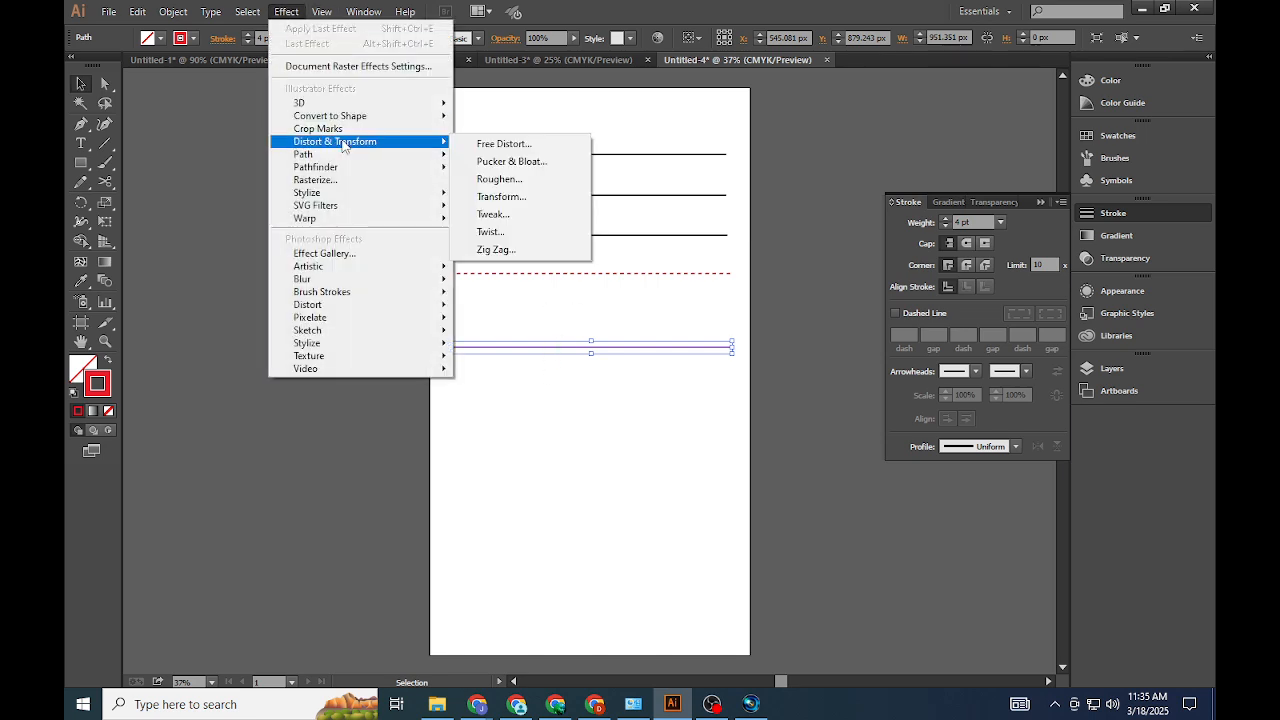
{"action": "left_click", "coordinate": [528, 250]}
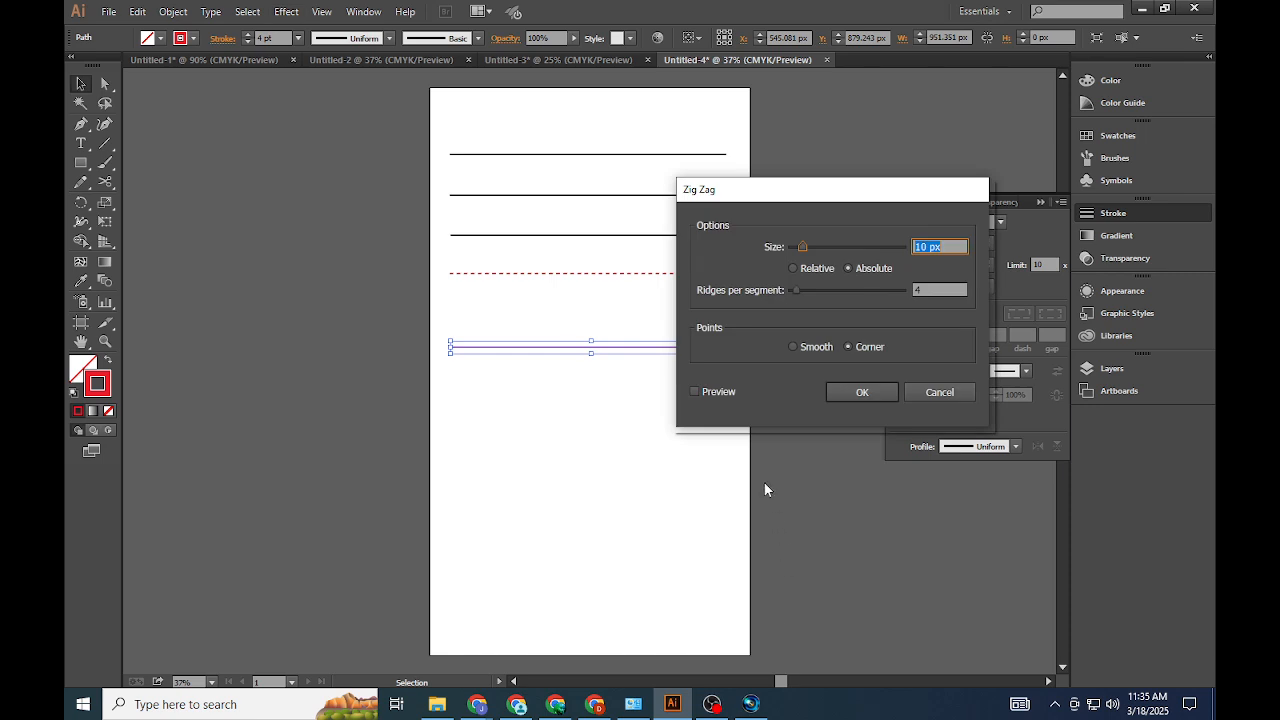
{"action": "left_click", "coordinate": [697, 391]}
{"action": "left_click_drag", "start_coordinate": [769, 197], "coordinate": [905, 134]}
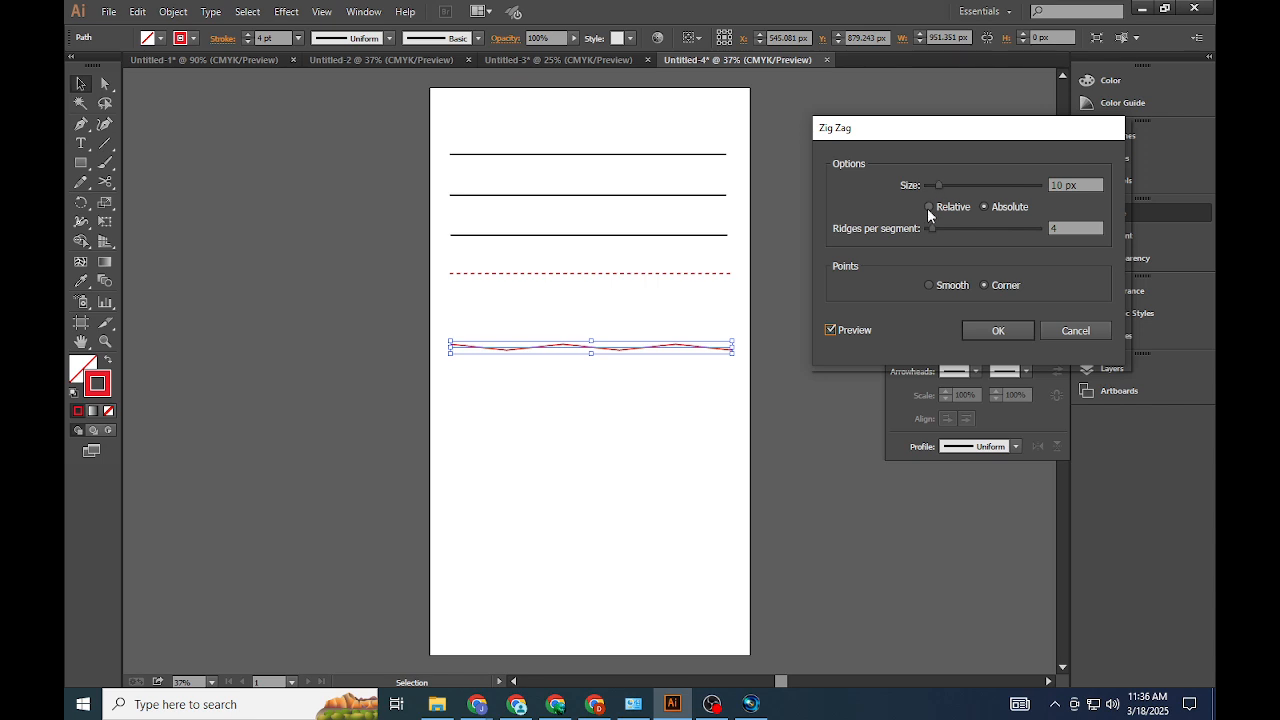
{"action": "left_click_drag", "start_coordinate": [938, 185], "coordinate": [968, 231]}
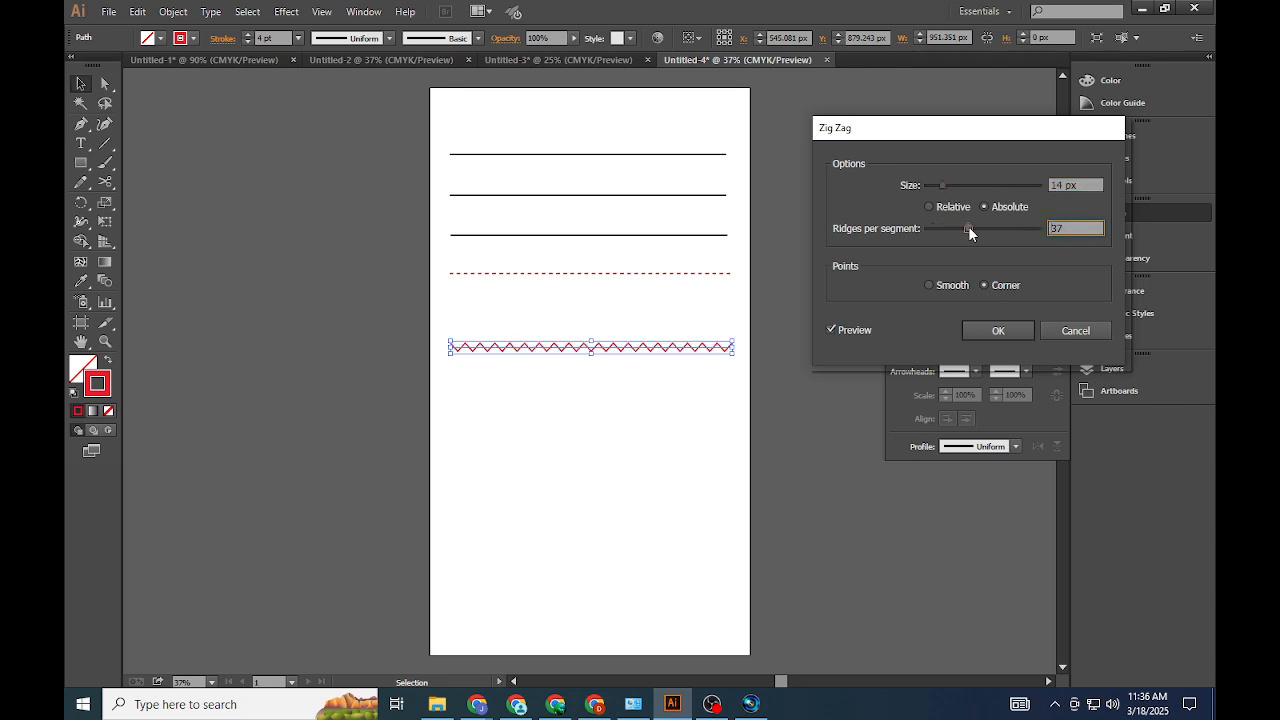
{"action": "left_click", "coordinate": [944, 185]}
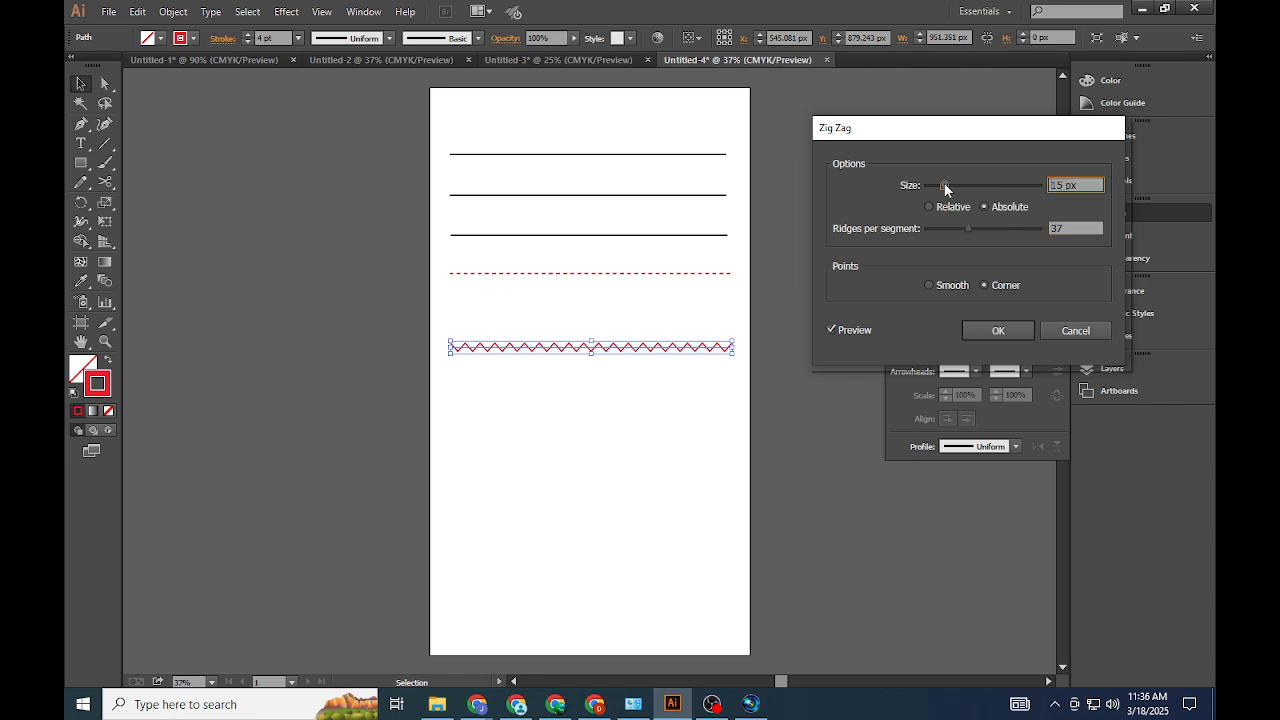
{"action": "left_click_drag", "start_coordinate": [945, 185], "coordinate": [984, 188]}
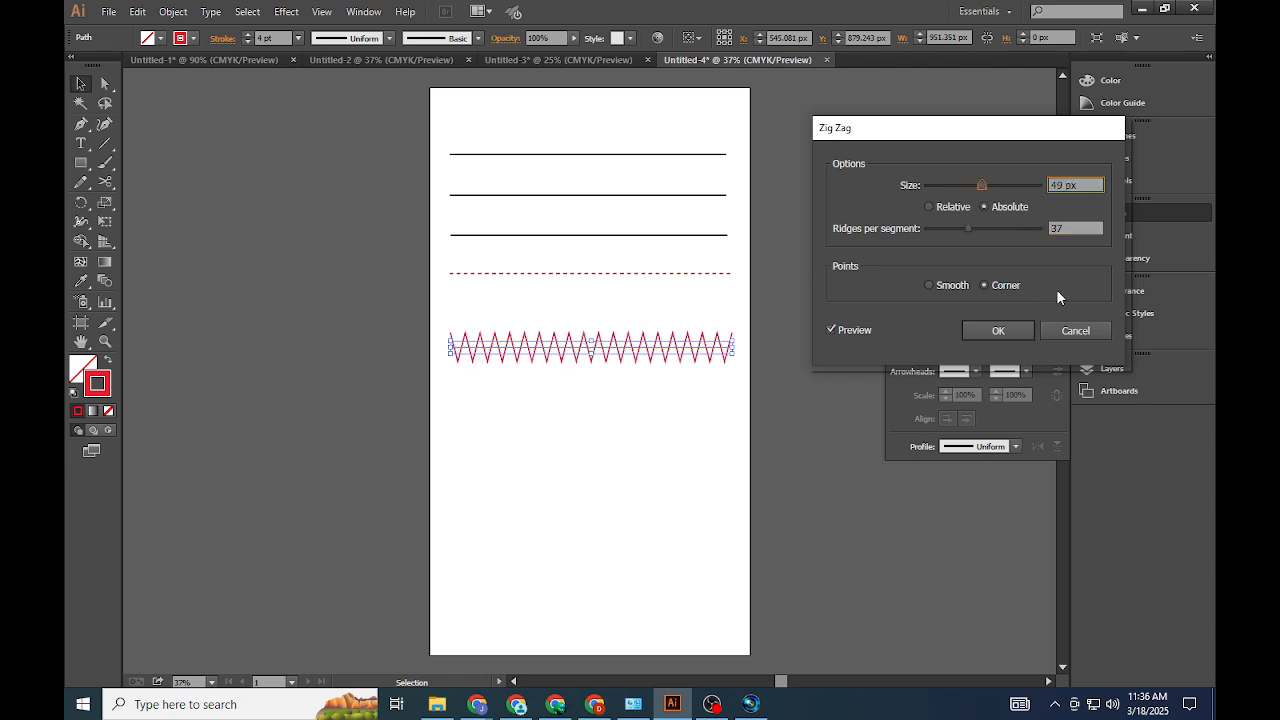
{"action": "left_click", "coordinate": [1001, 330]}
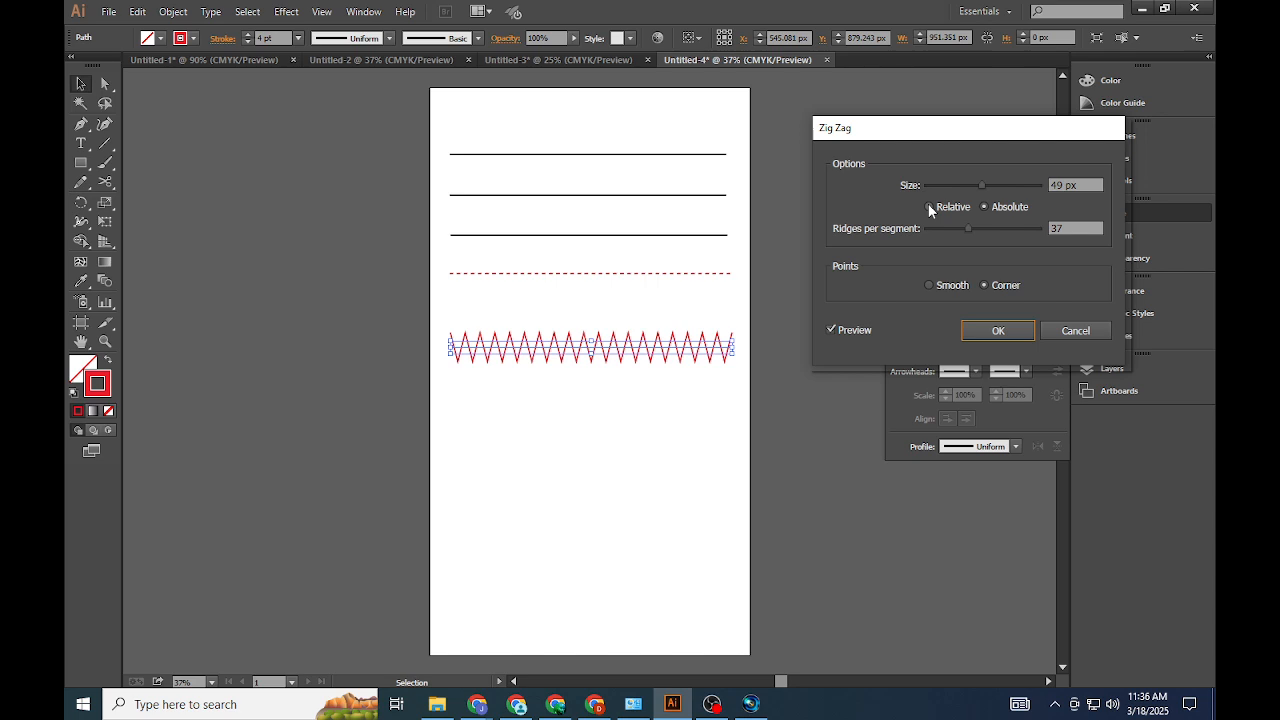
{"action": "left_click", "coordinate": [1005, 330]}
Copy the third black line below the red zigzag and apply Zig Zag with size 57 px, 28 ridges per segment and smooth points
{"action": "mouse_move", "coordinate": [648, 234]}
{"action": "left_mouse_down"}
{"action": "mouse_move", "coordinate": [660, 407]}
{"action": "mouse_move", "coordinate": [649, 404]}
{"action": "left_mouse_up"}
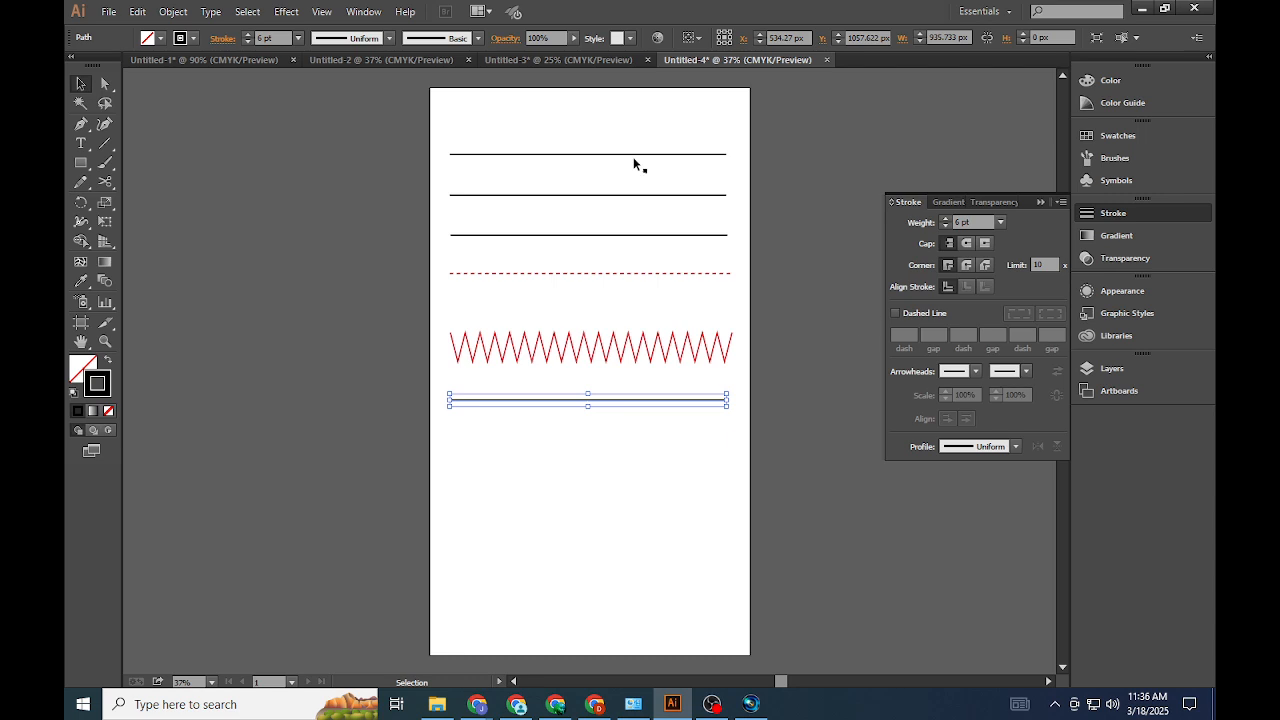
{"action": "left_click", "coordinate": [286, 11]}
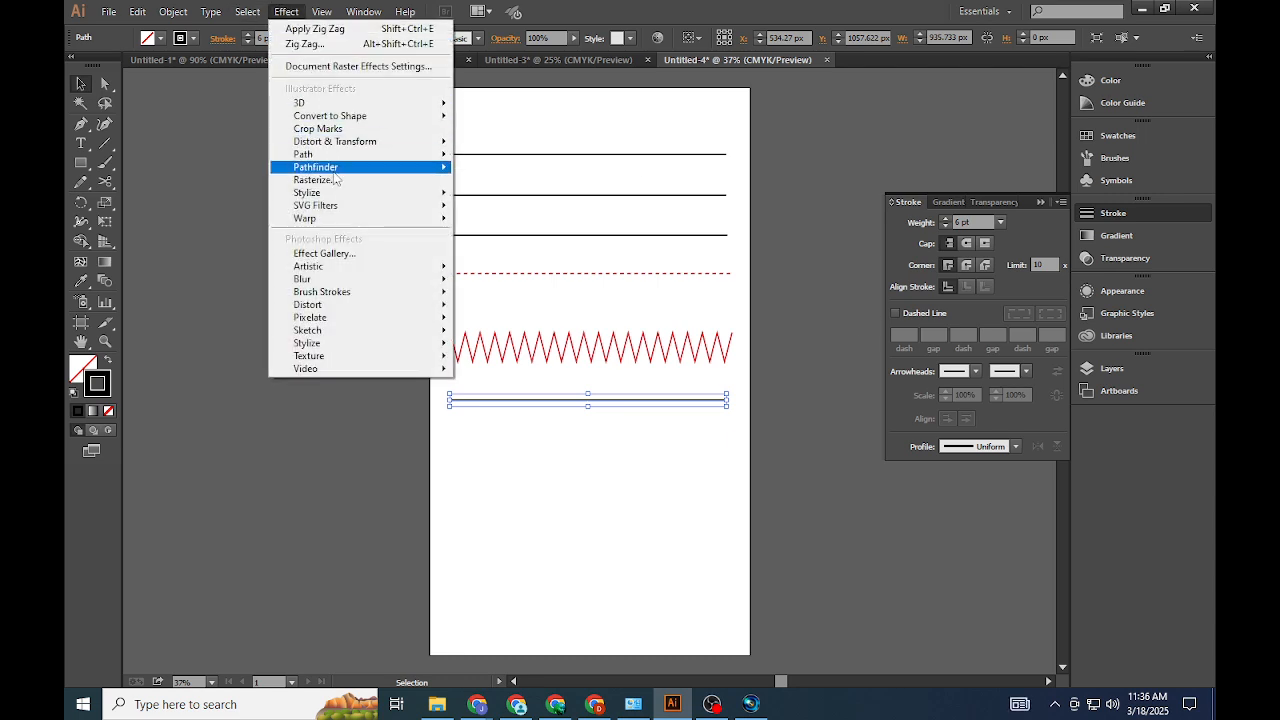
{"action": "mouse_move", "coordinate": [335, 145]}
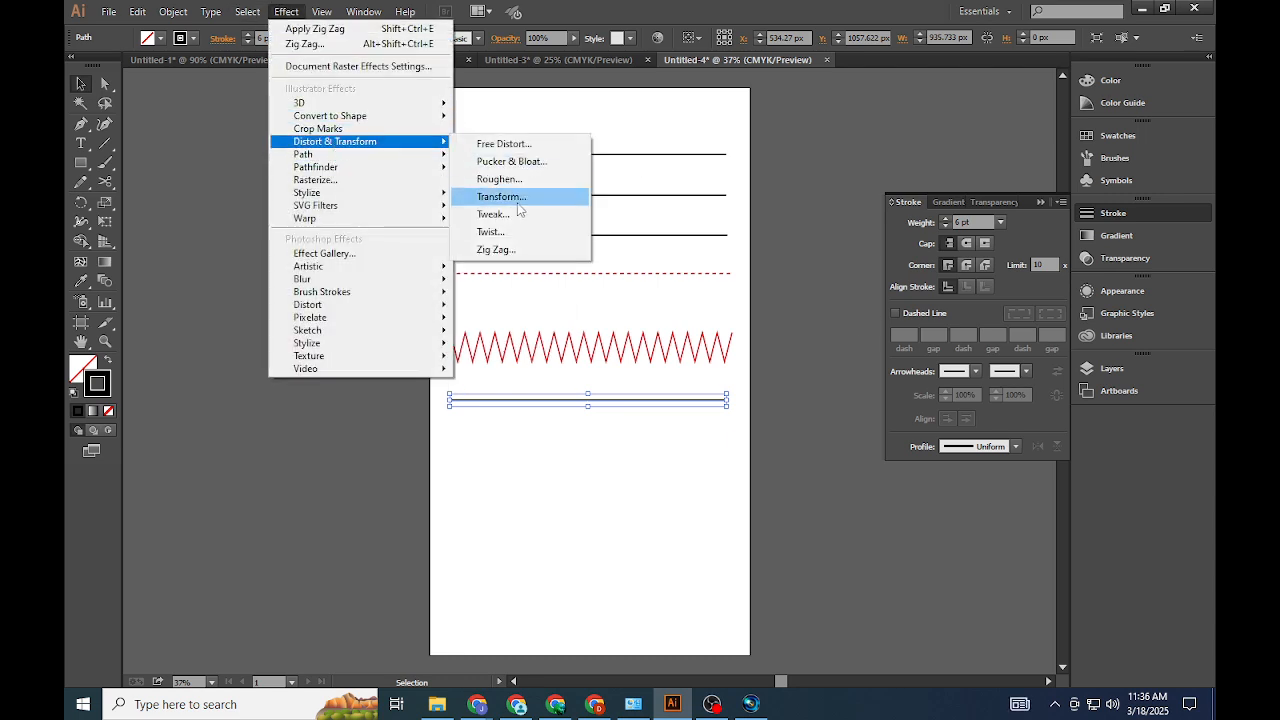
{"action": "left_click", "coordinate": [495, 249]}
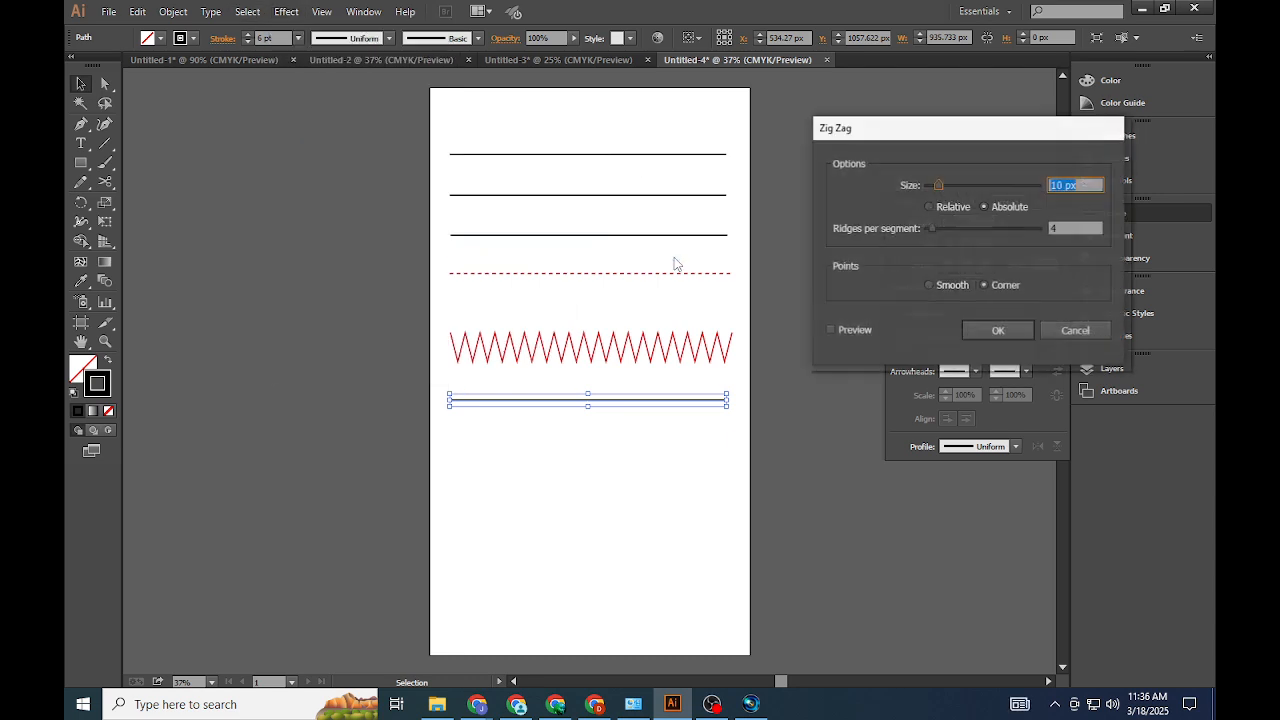
{"action": "left_click", "coordinate": [838, 328]}
{"action": "left_click", "coordinate": [933, 287]}
{"action": "left_click_drag", "start_coordinate": [958, 185], "coordinate": [978, 185]}
{"action": "left_click_drag", "start_coordinate": [968, 228], "coordinate": [996, 185]}
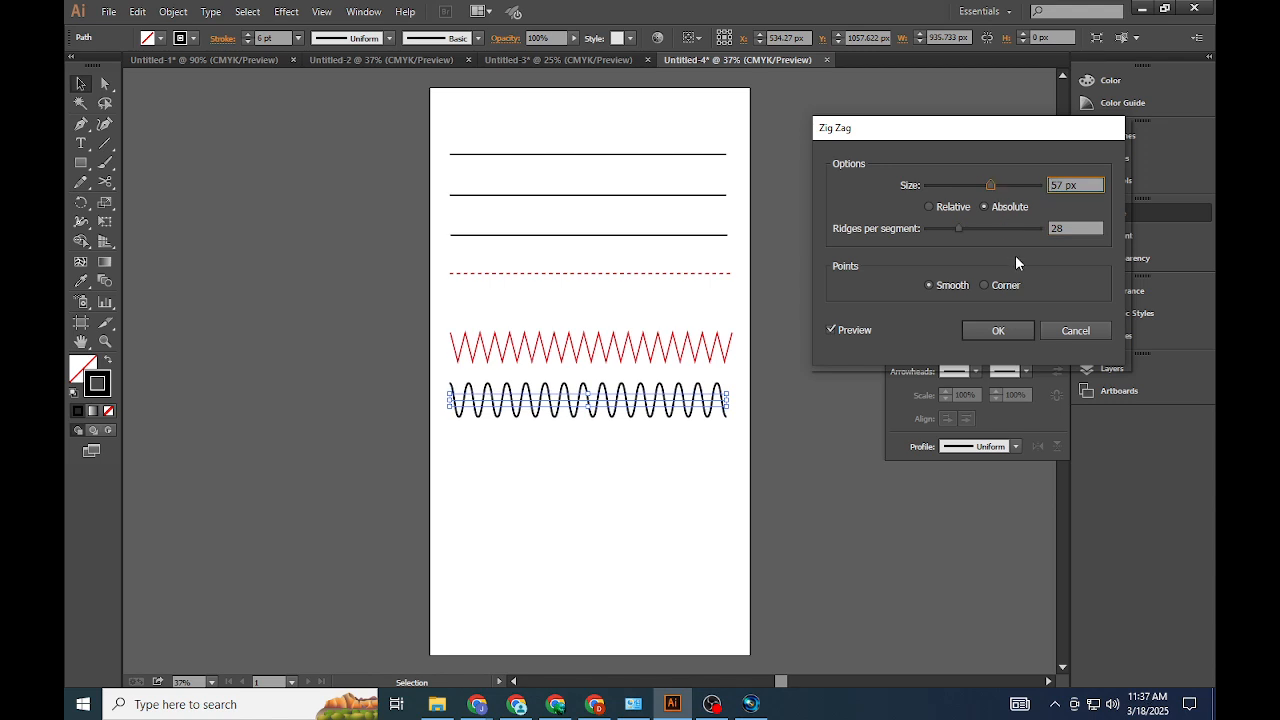
{"action": "left_click", "coordinate": [1009, 337]}
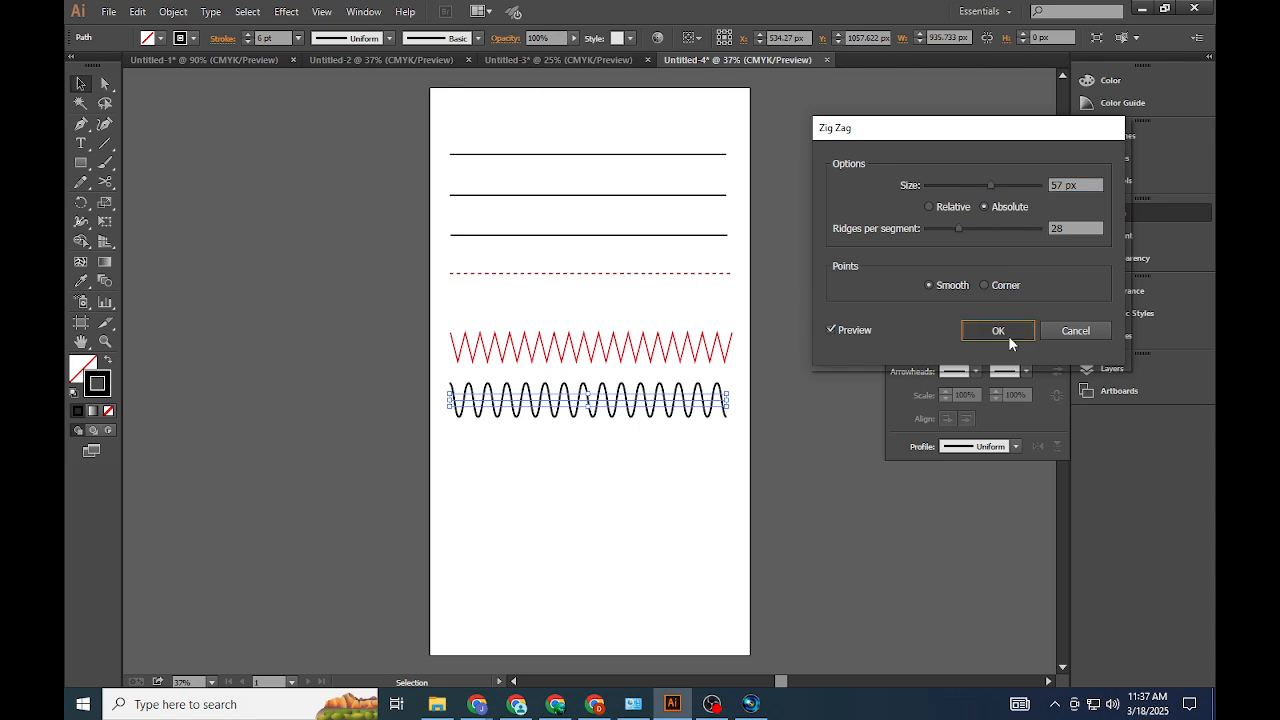
{"action": "left_click", "coordinate": [1008, 335]}
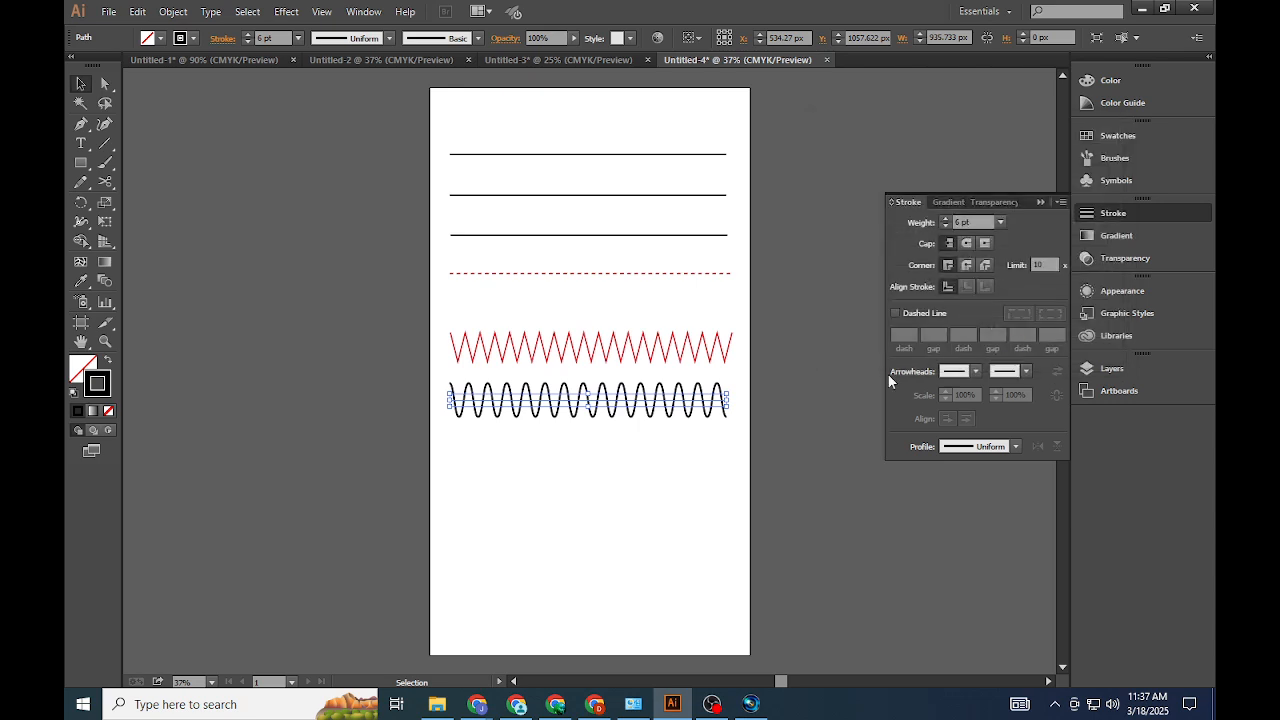
Move the red zigzag and the black wavy line up together, closer to the dashed line, and deselect them
{"action": "mouse_move", "coordinate": [752, 335]}
{"action": "left_mouse_down"}
{"action": "mouse_move", "coordinate": [748, 352]}
{"action": "mouse_move", "coordinate": [584, 440]}
{"action": "left_mouse_up"}
{"action": "left_click_drag", "start_coordinate": [595, 352], "coordinate": [595, 312]}
{"action": "left_click", "coordinate": [597, 446]}
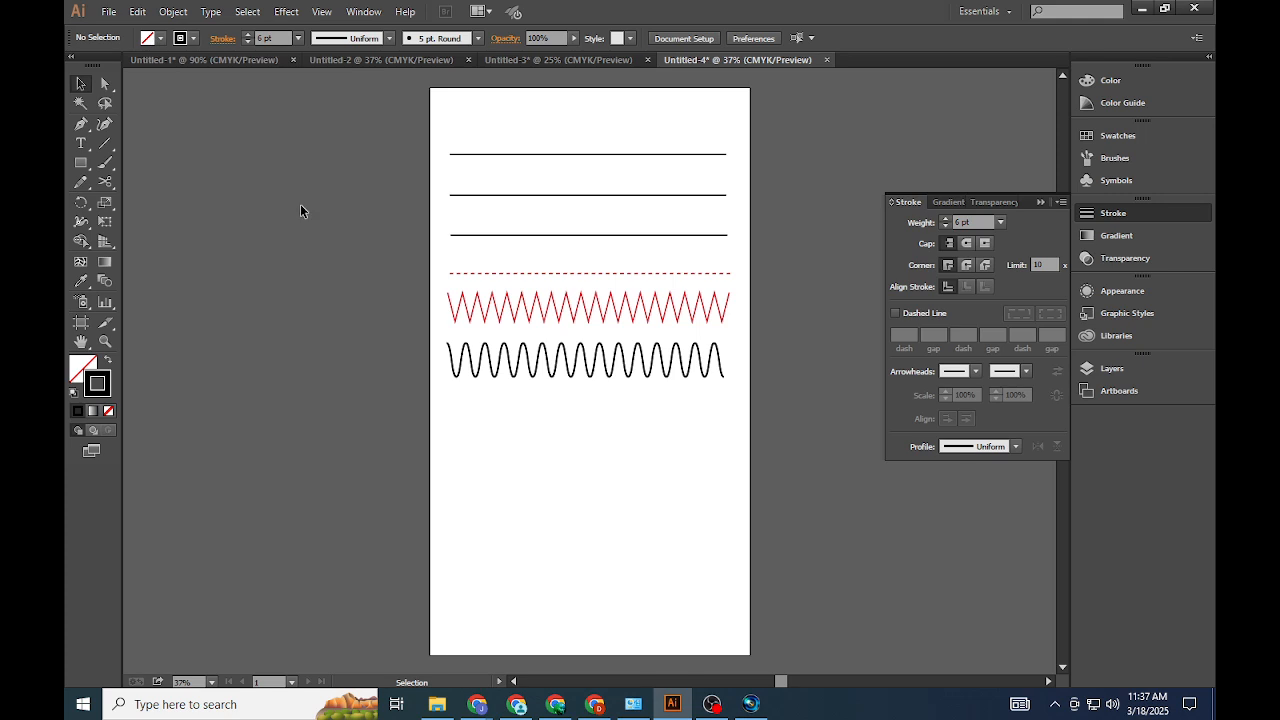
Draw a horizontal black line about 926 px long below the black wavy line with the Line Segment tool
{"action": "left_click", "coordinate": [173, 12]}
{"action": "mouse_move", "coordinate": [252, 416]}
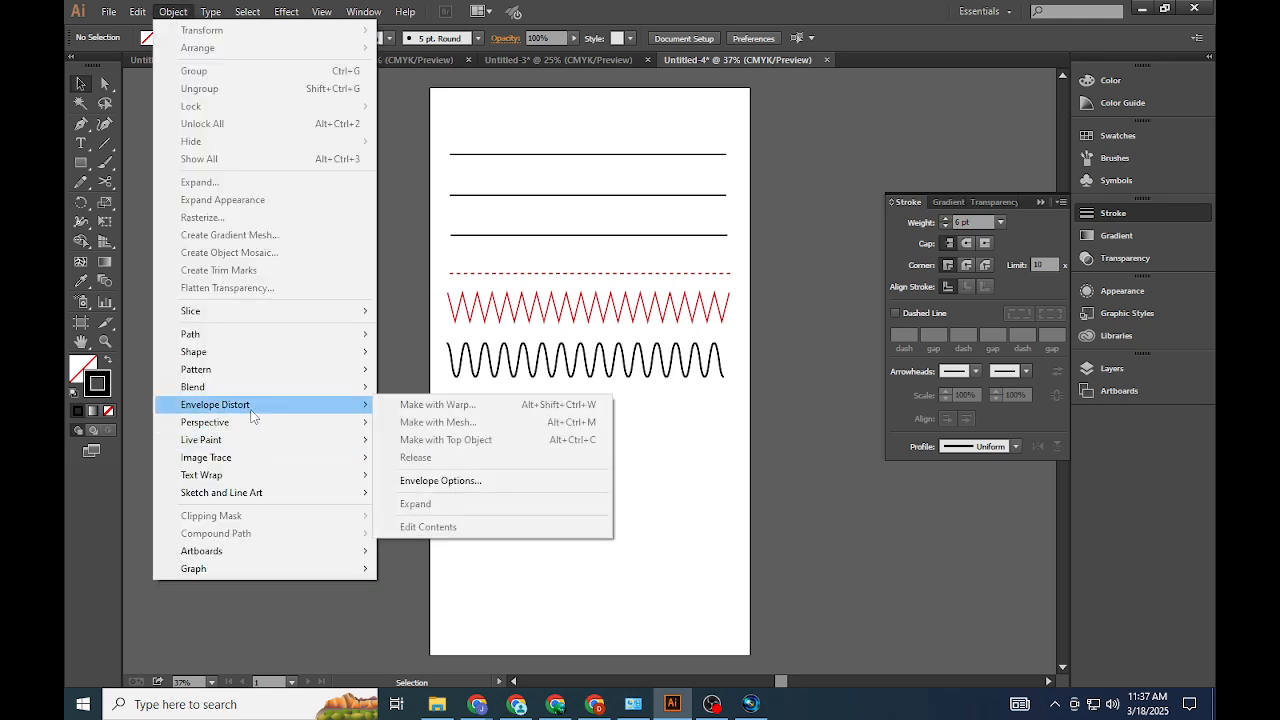
{"action": "left_click", "coordinate": [784, 419]}
{"action": "left_click", "coordinate": [105, 143]}
{"action": "left_click_drag", "start_coordinate": [450, 417], "coordinate": [725, 451]}
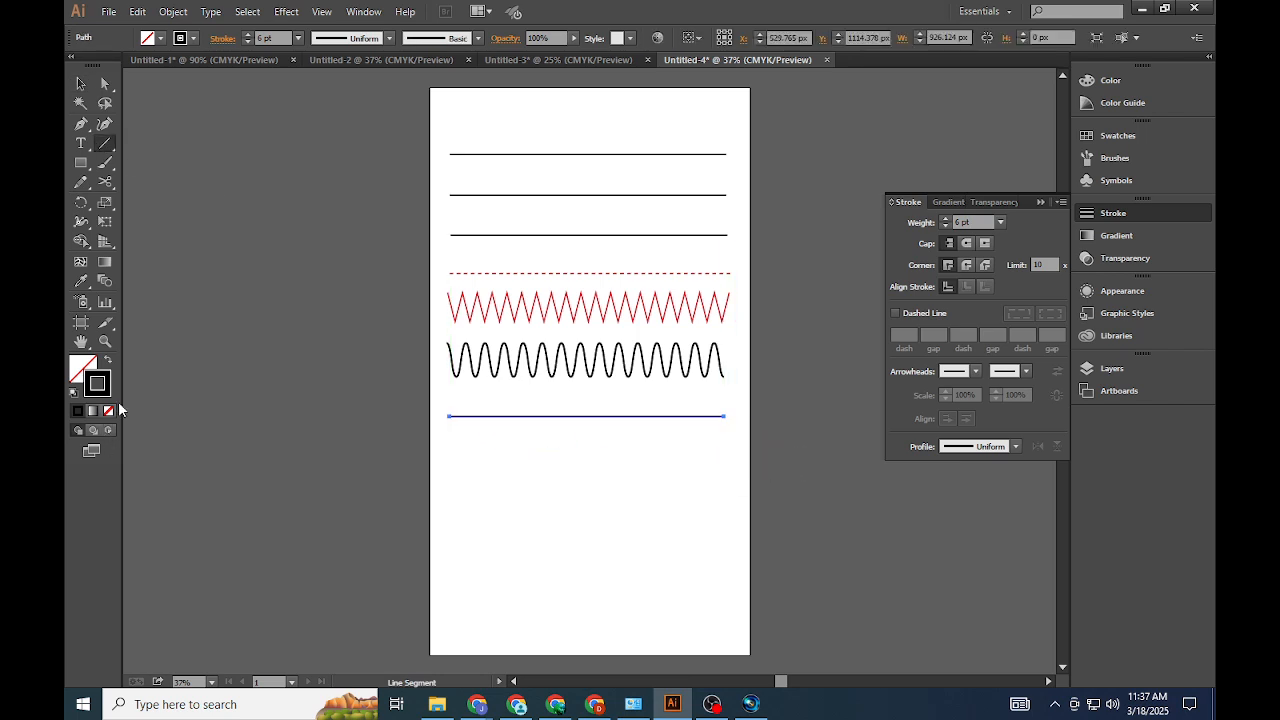
{"action": "left_click", "coordinate": [81, 83]}
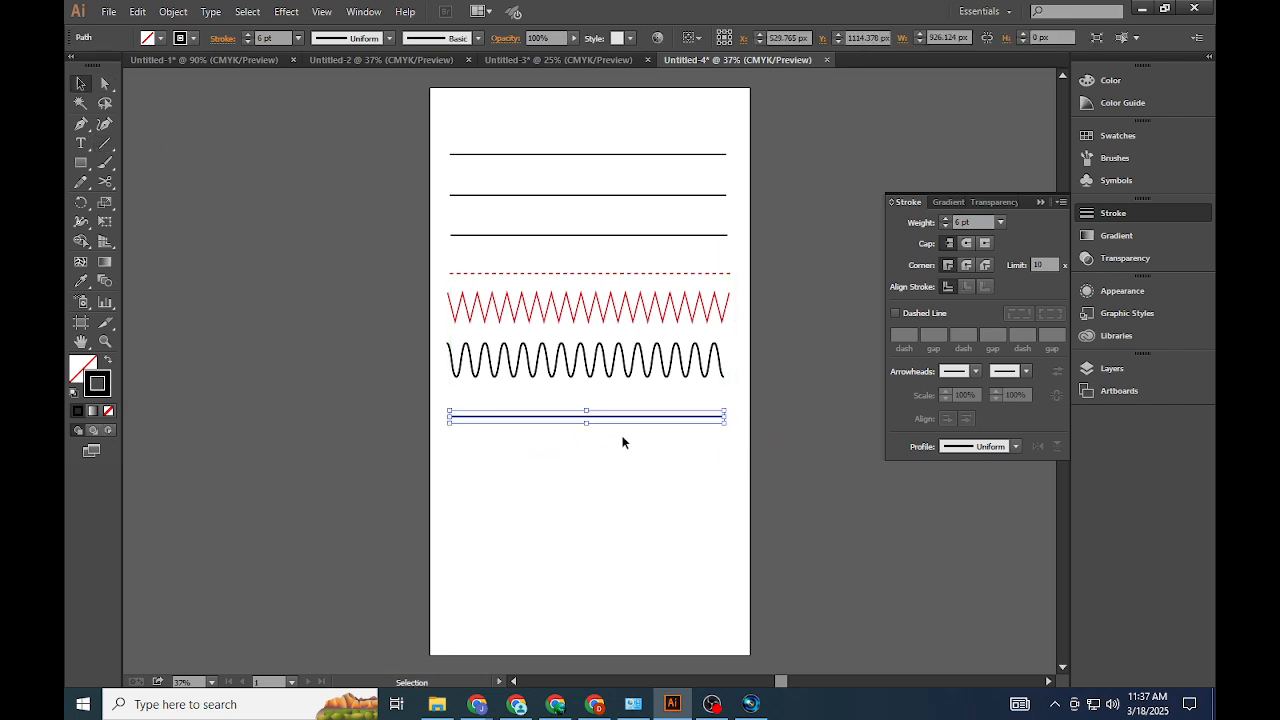
Duplicate the new line slightly below itself and repeat the copy four times to form six evenly spaced parallel lines
{"action": "left_click_drag", "start_coordinate": [629, 418], "coordinate": [631, 432]}
{"action": "key", "text": "ctrl+d"}
{"action": "key", "text": "ctrl+d"}
{"action": "key", "text": "ctrl+d"}
{"action": "key", "text": "ctrl+d"}
{"action": "left_click", "coordinate": [665, 552]}
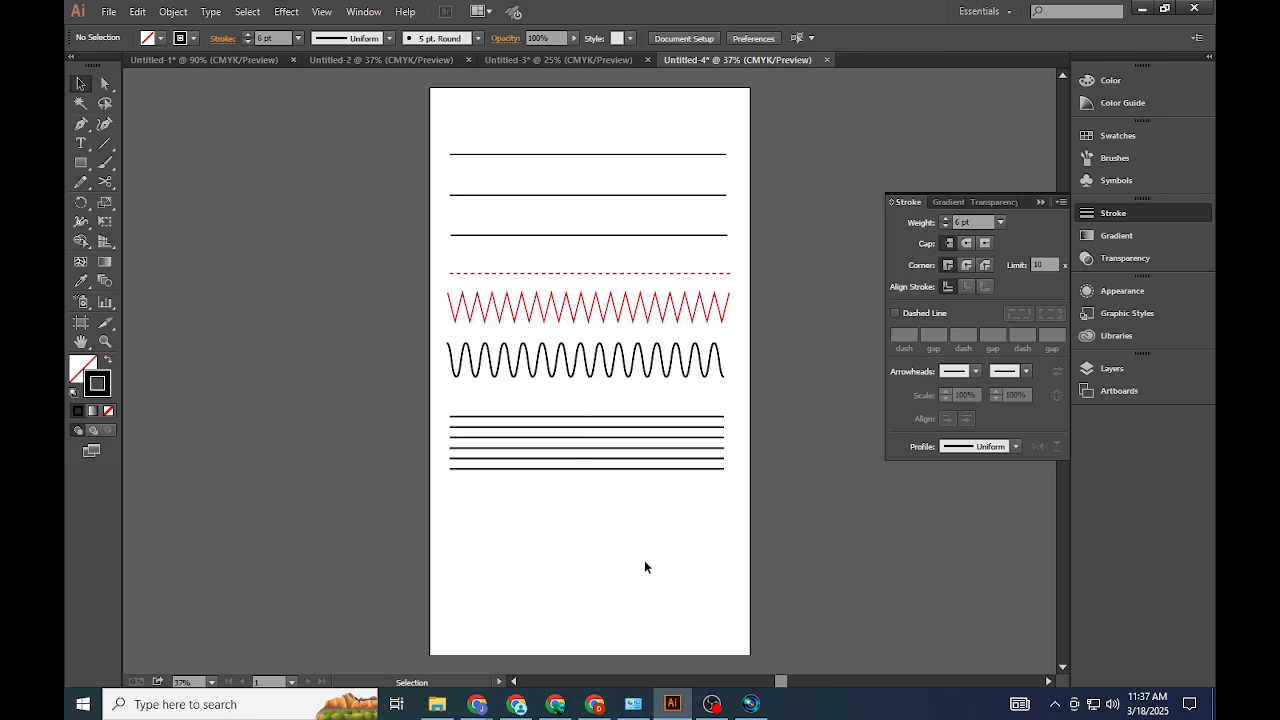
Select the six parallel lines and apply an Envelope Distort mesh with 4 rows and 4 columns
{"action": "left_click_drag", "start_coordinate": [644, 562], "coordinate": [628, 514]}
{"action": "left_click", "coordinate": [173, 12]}
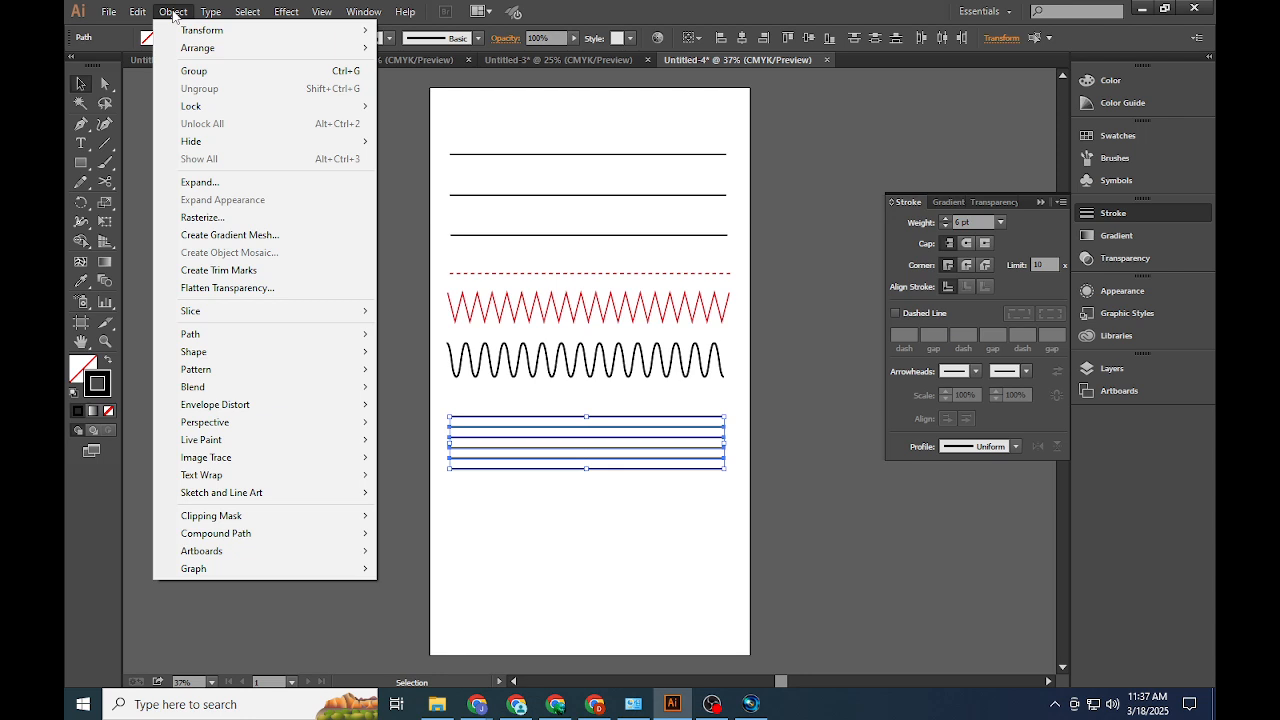
{"action": "mouse_move", "coordinate": [243, 405]}
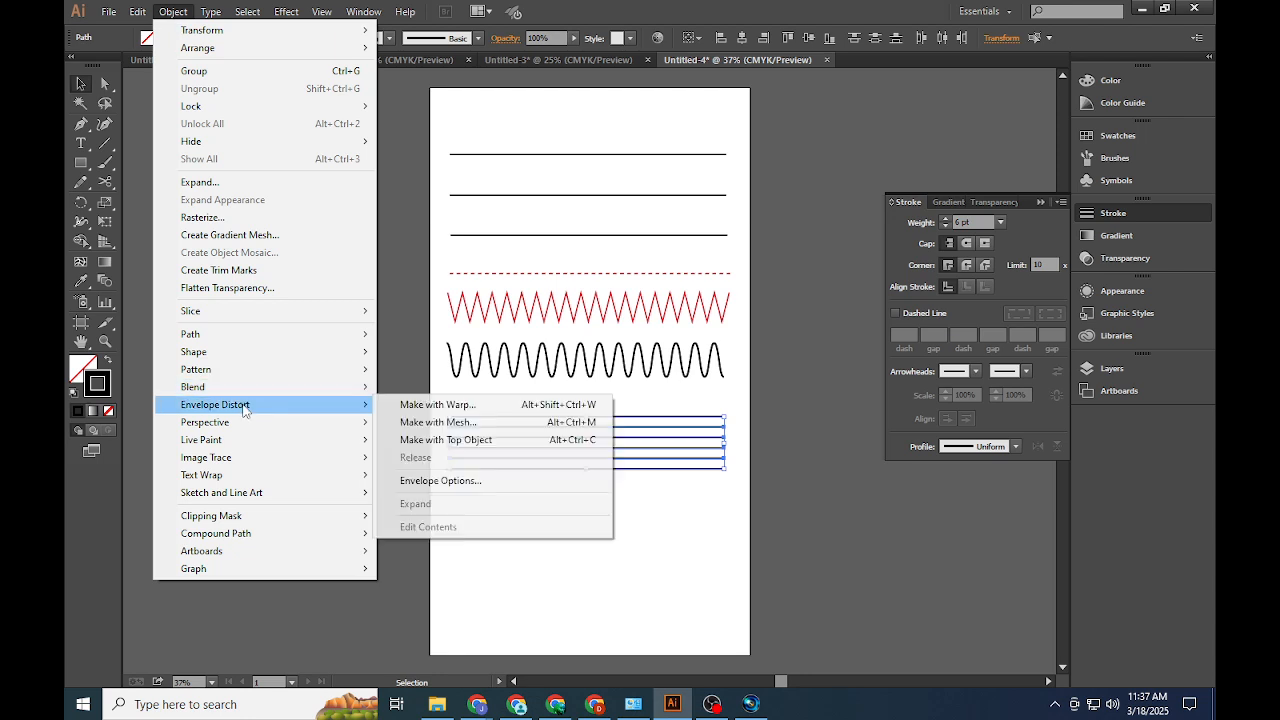
{"action": "left_click", "coordinate": [467, 426]}
{"action": "left_click", "coordinate": [775, 337]}
{"action": "left_click", "coordinate": [724, 381]}
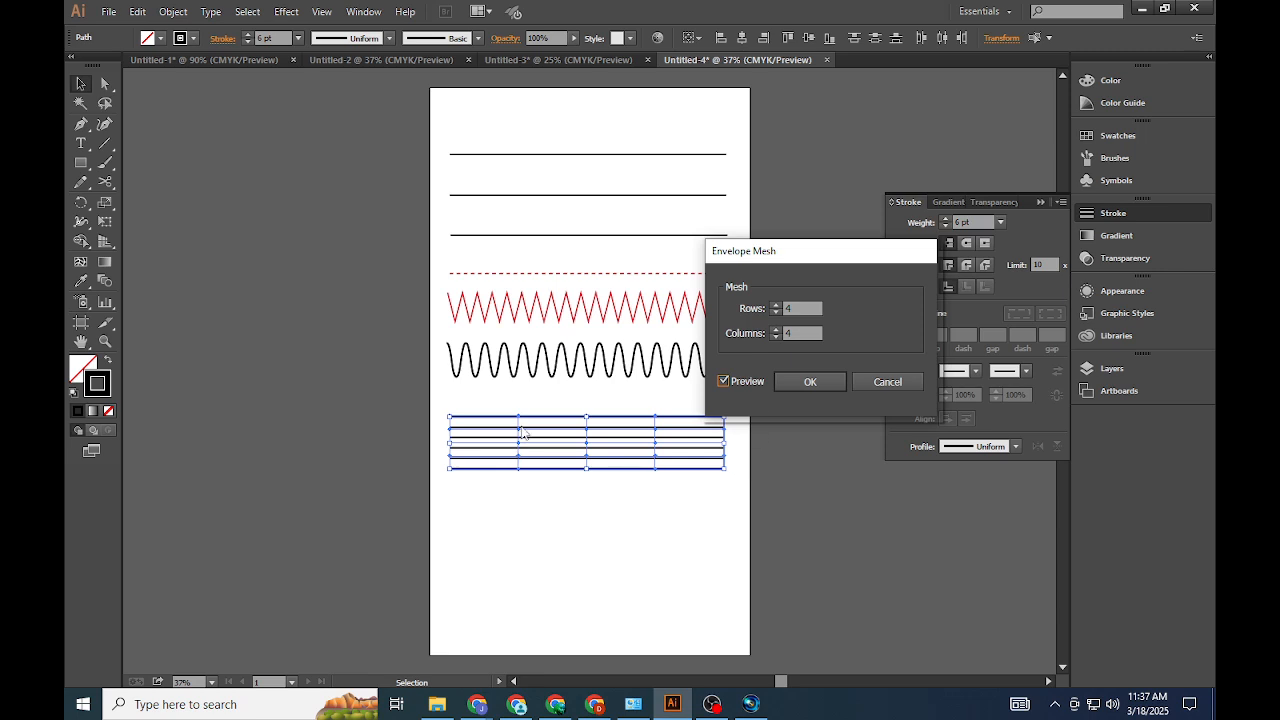
{"action": "left_click", "coordinate": [775, 305]}
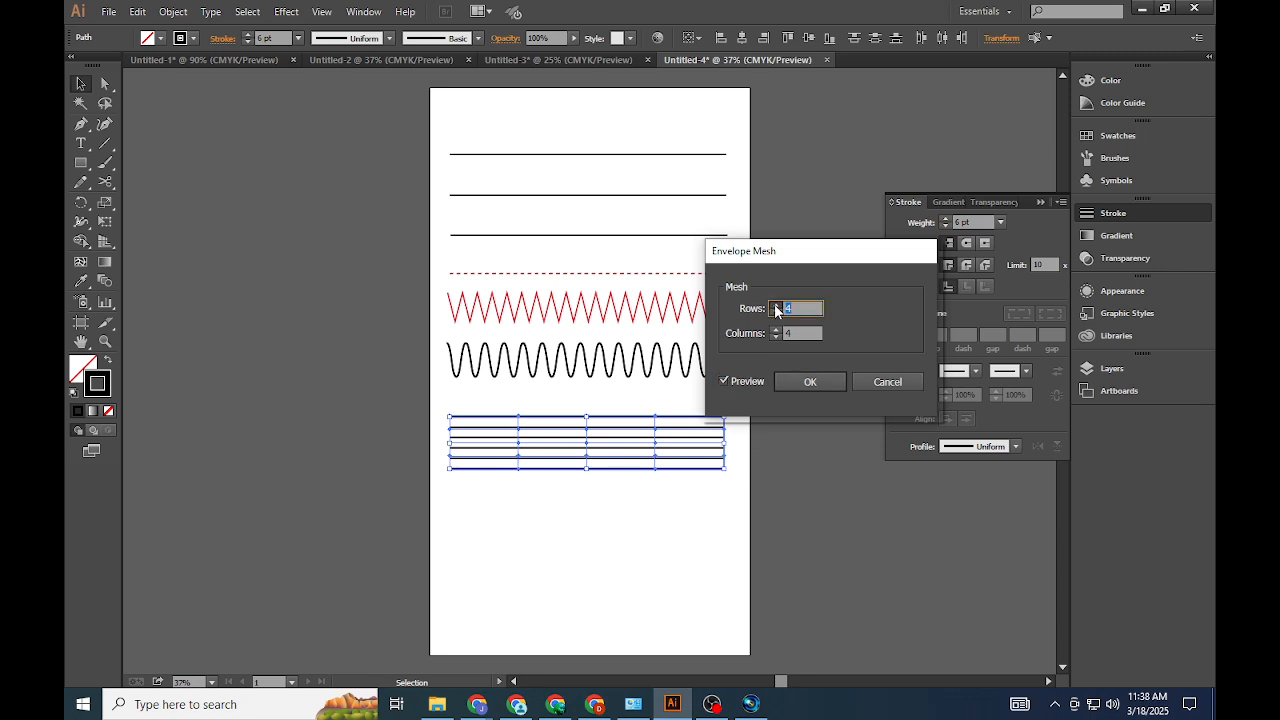
{"action": "left_click", "coordinate": [775, 312]}
{"action": "left_click", "coordinate": [806, 384]}
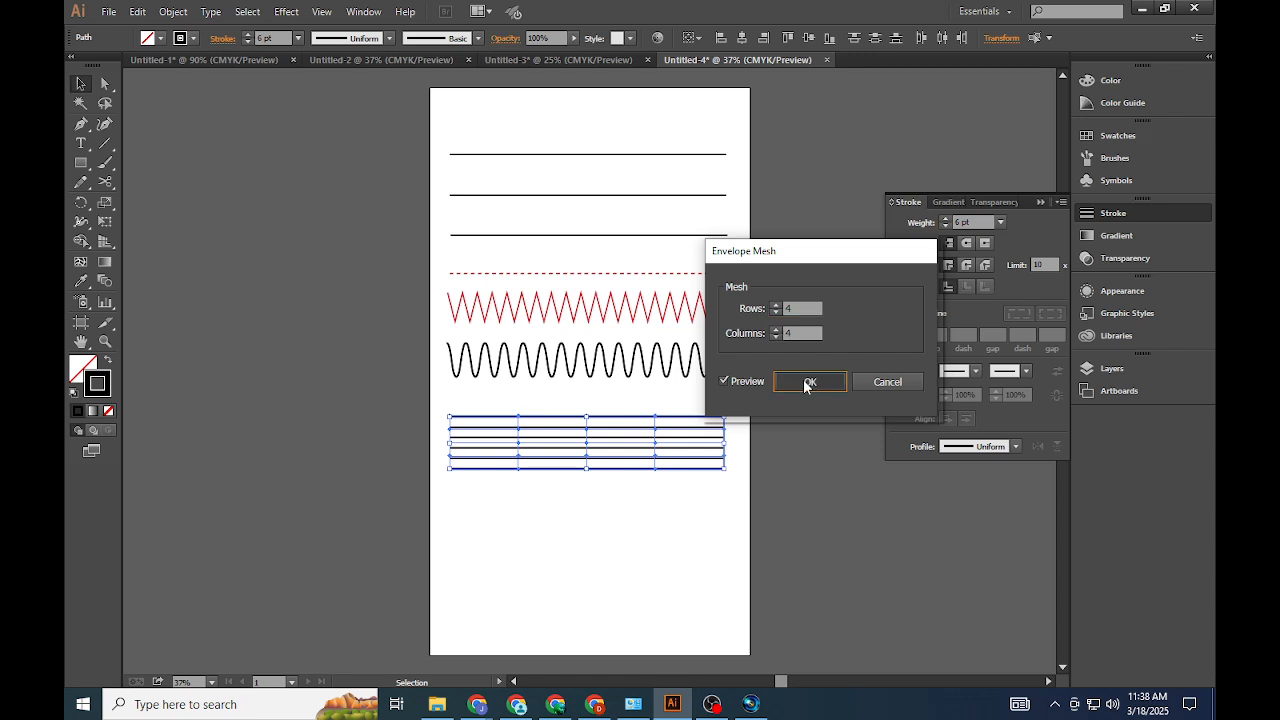
{"action": "left_click", "coordinate": [808, 383]}
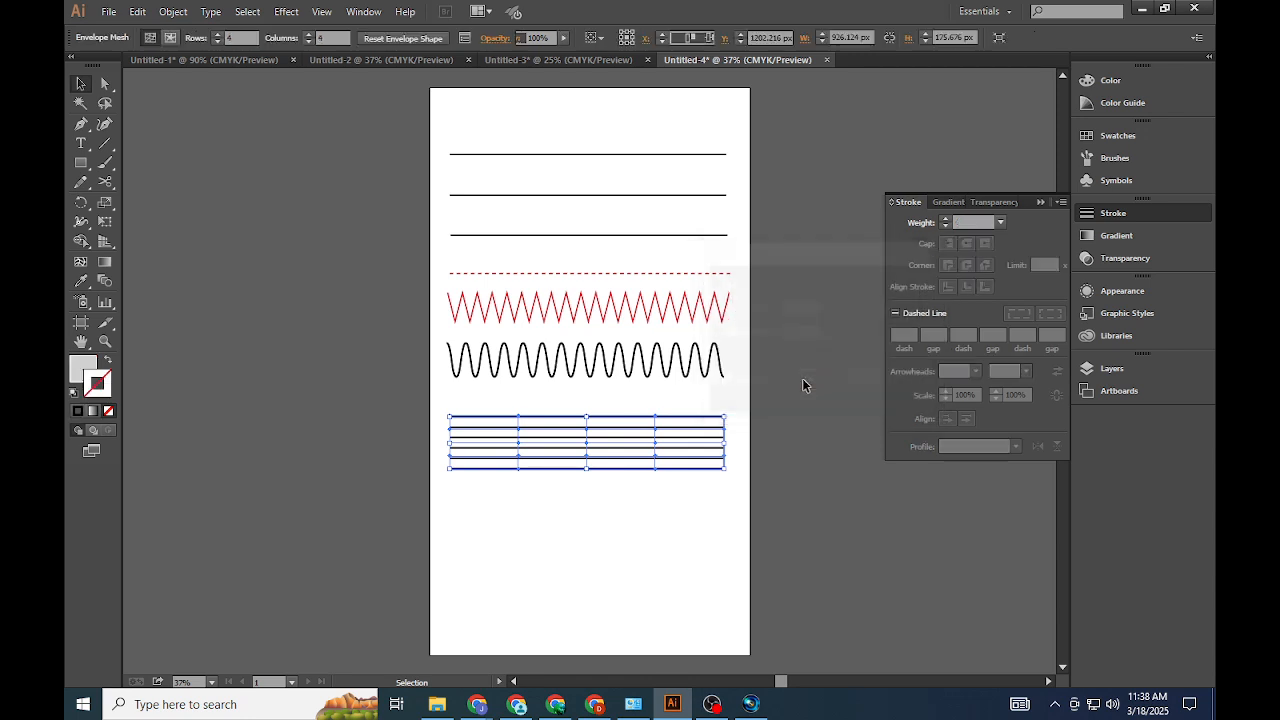
Select the mesh points along the first inner vertical mesh line and raise them about 67 px to form a wave crest
{"action": "left_click", "coordinate": [105, 83]}
{"action": "left_click", "coordinate": [524, 487]}
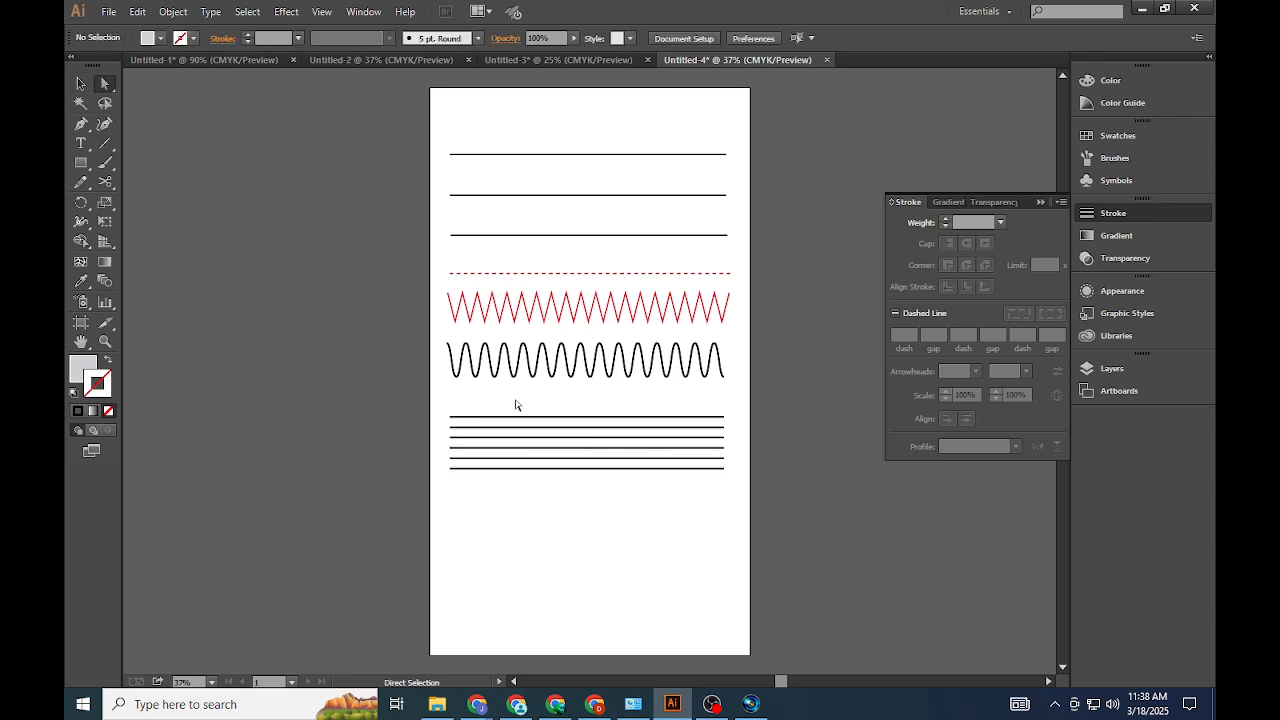
{"action": "left_click_drag", "start_coordinate": [522, 444], "coordinate": [531, 543]}
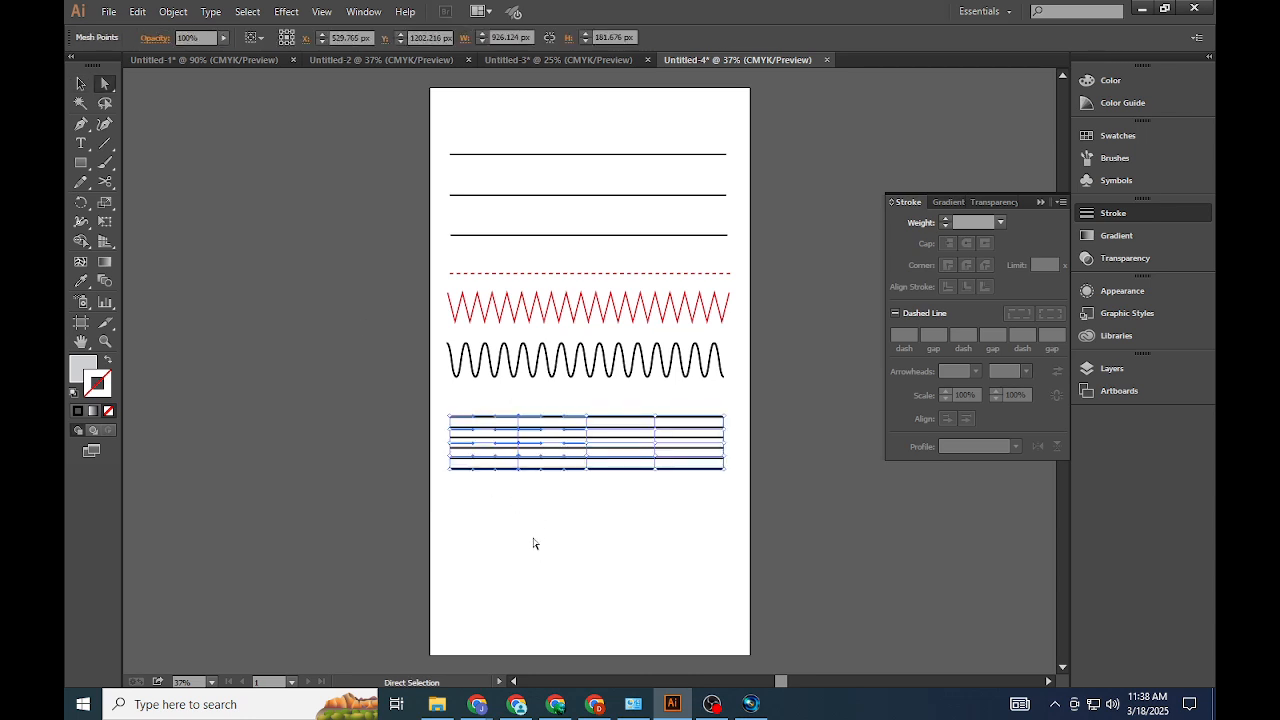
{"action": "left_click", "coordinate": [537, 563]}
{"action": "left_click", "coordinate": [503, 423]}
{"action": "left_click_drag", "start_coordinate": [508, 394], "coordinate": [550, 521]}
{"action": "left_click_drag", "start_coordinate": [517, 418], "coordinate": [518, 401]}
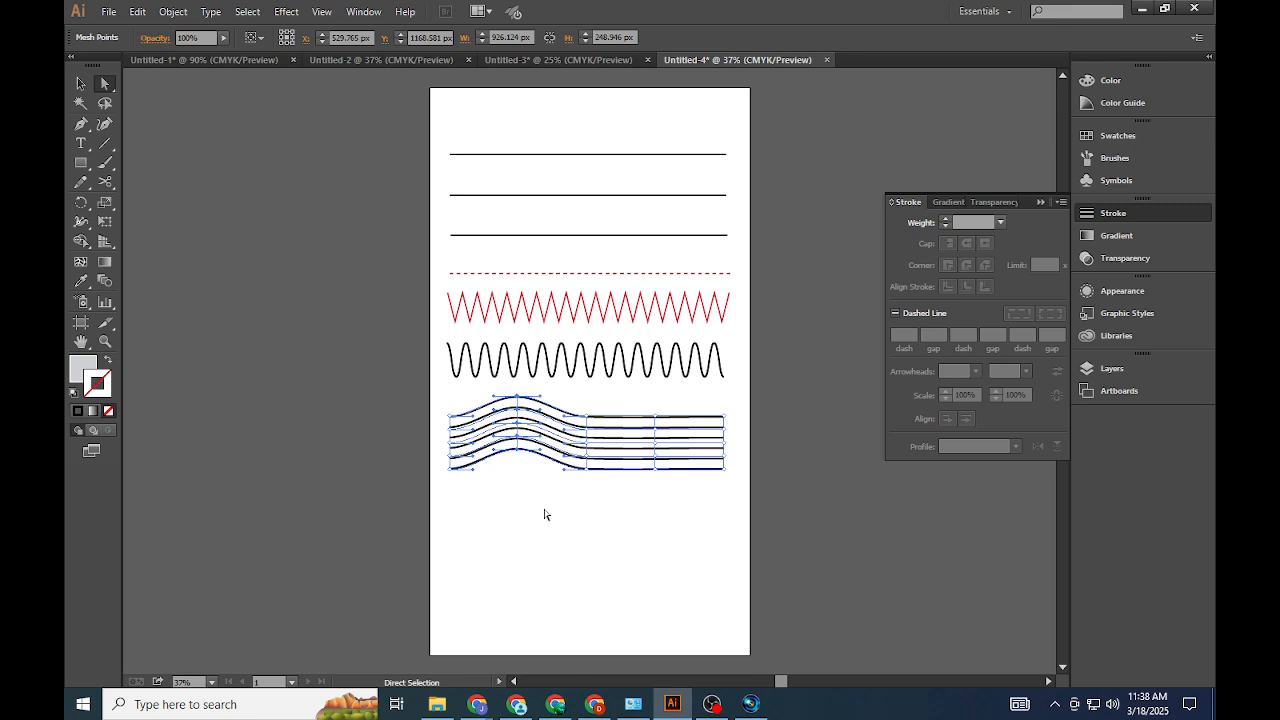
Raise the mesh points along the third inner vertical mesh line about 67 px to form a second crest, and deselect
{"action": "left_click_drag", "start_coordinate": [618, 393], "coordinate": [680, 500]}
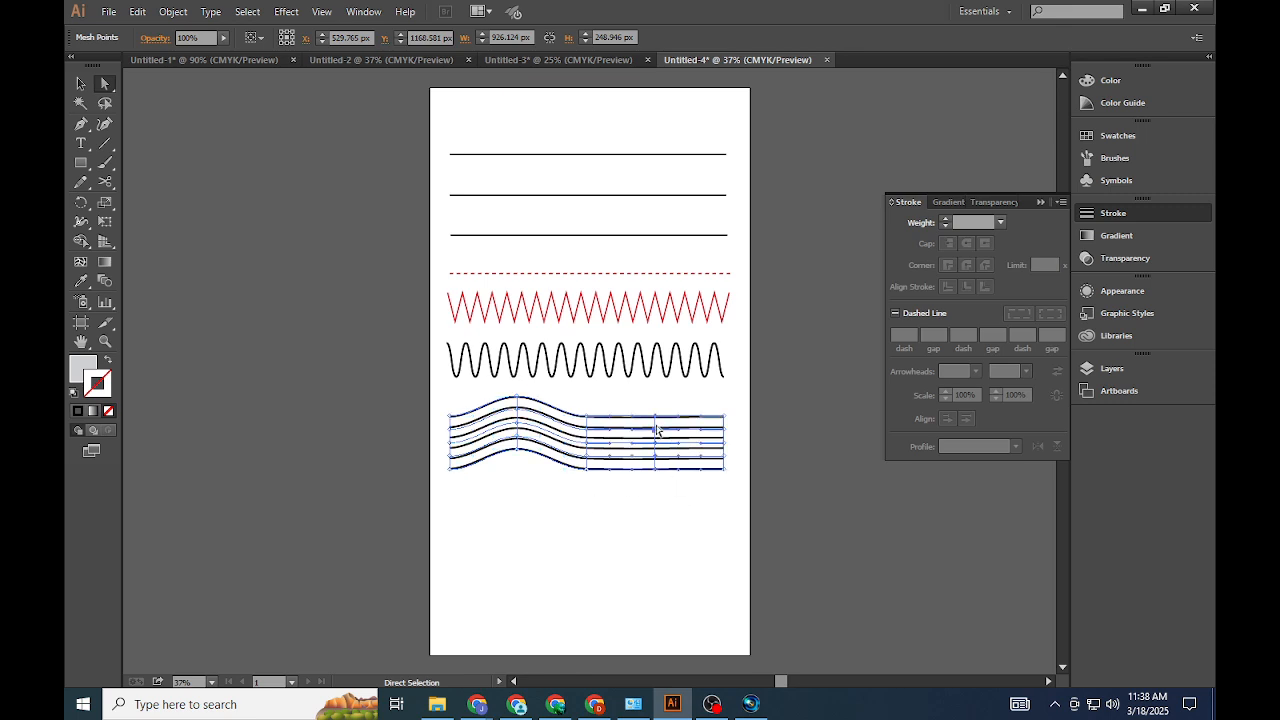
{"action": "left_click_drag", "start_coordinate": [655, 424], "coordinate": [659, 399]}
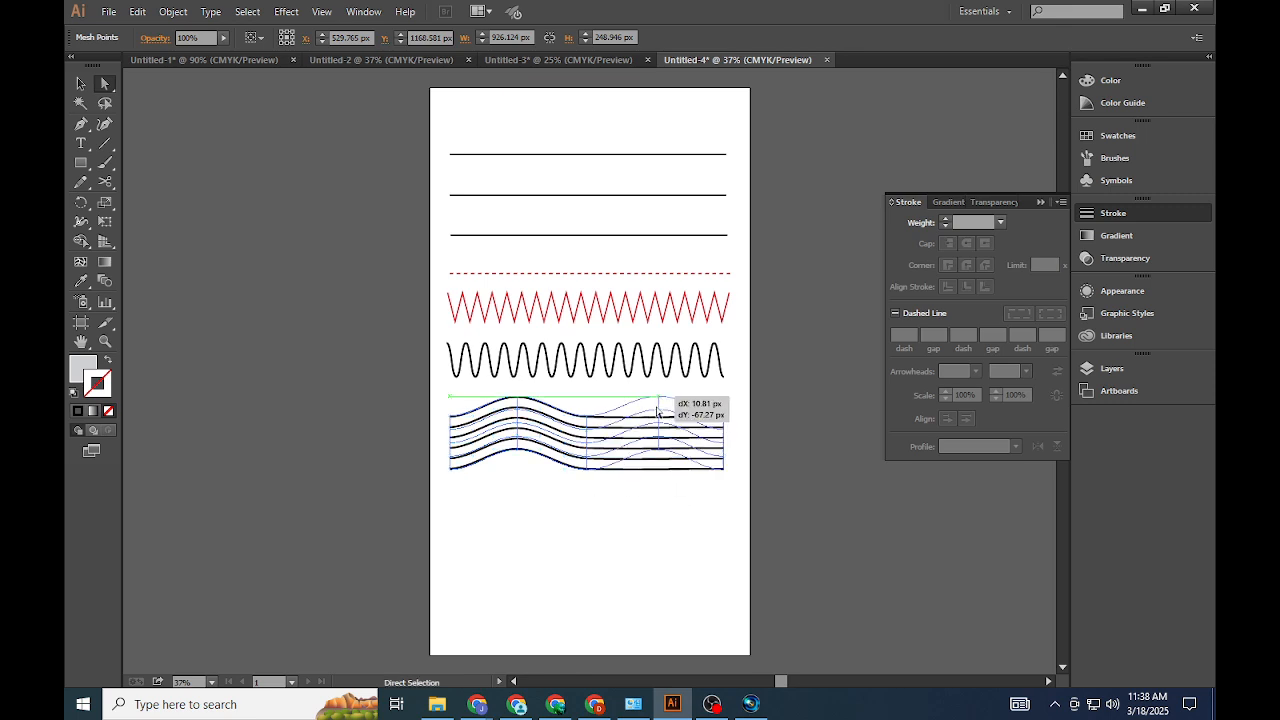
{"action": "left_click", "coordinate": [678, 578]}
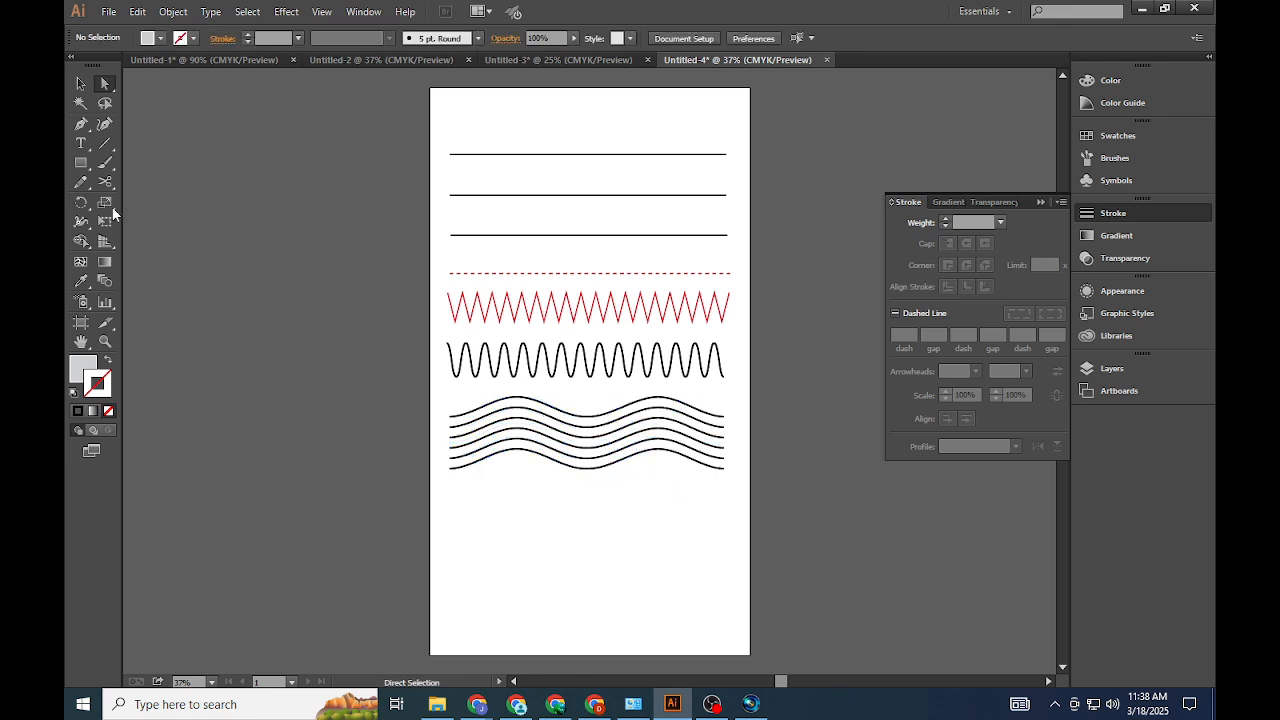
{"action": "left_click", "coordinate": [81, 84]}
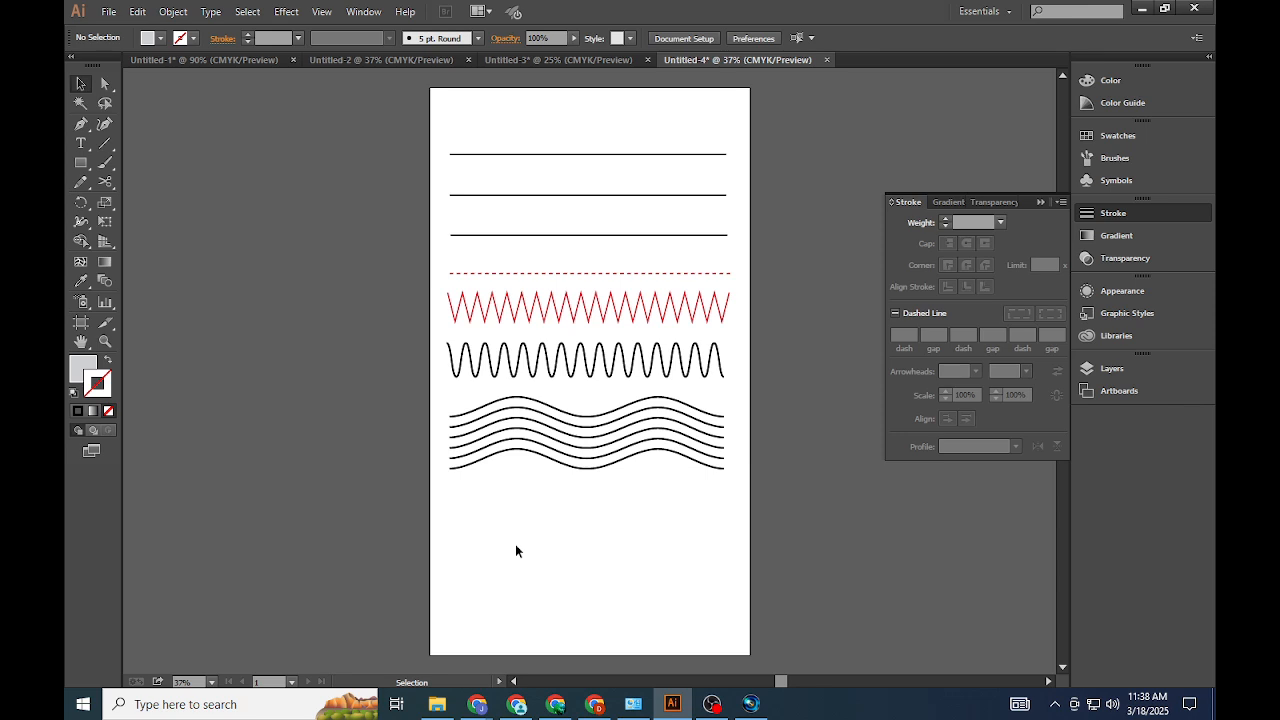
{"action": "mouse_move", "coordinate": [561, 490]}
{"action": "left_mouse_down"}
{"action": "mouse_move", "coordinate": [530, 464]}
{"action": "mouse_move", "coordinate": [578, 432]}
{"action": "left_mouse_up"}
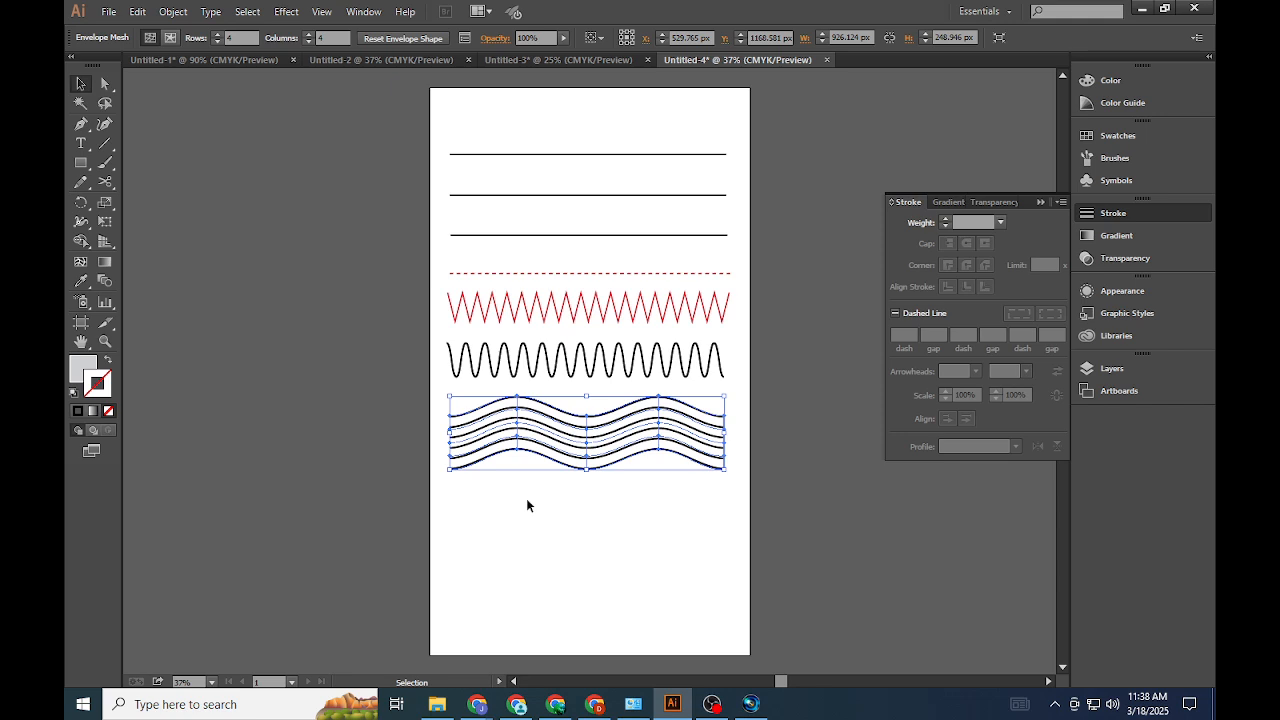
{"action": "left_click", "coordinate": [105, 84]}
{"action": "left_click", "coordinate": [587, 598]}
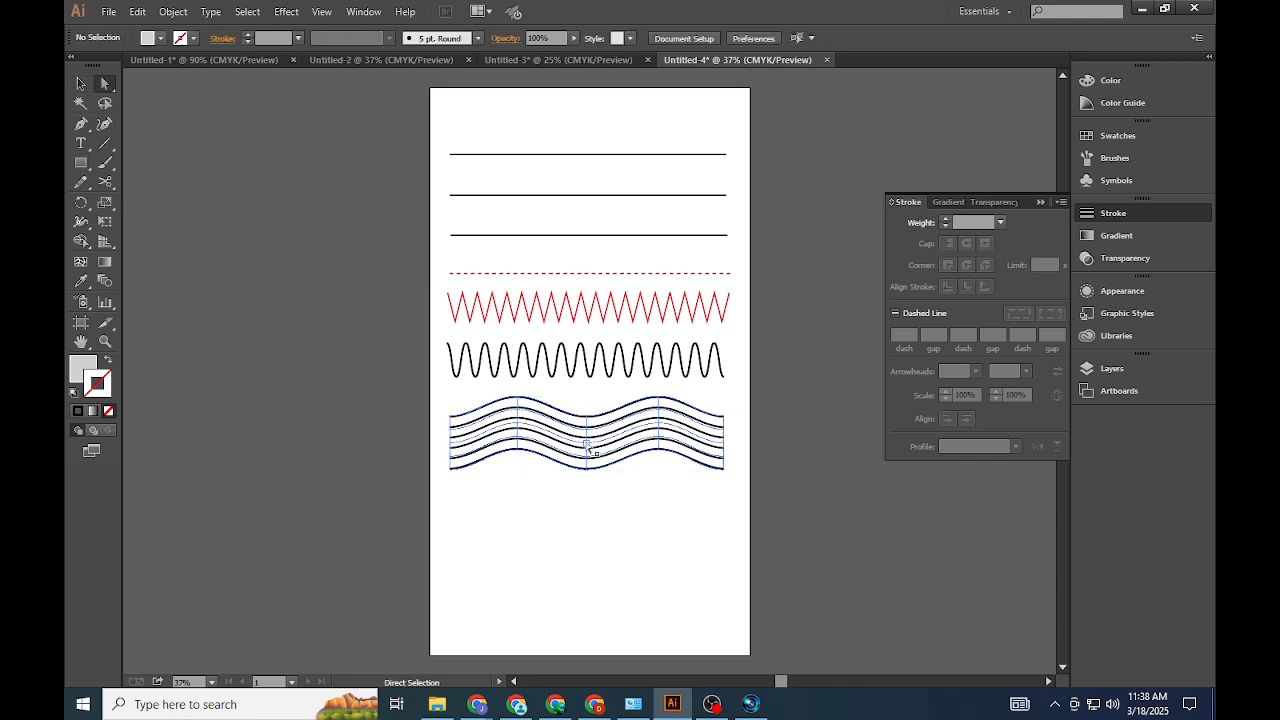
{"action": "left_click", "coordinate": [590, 445]}
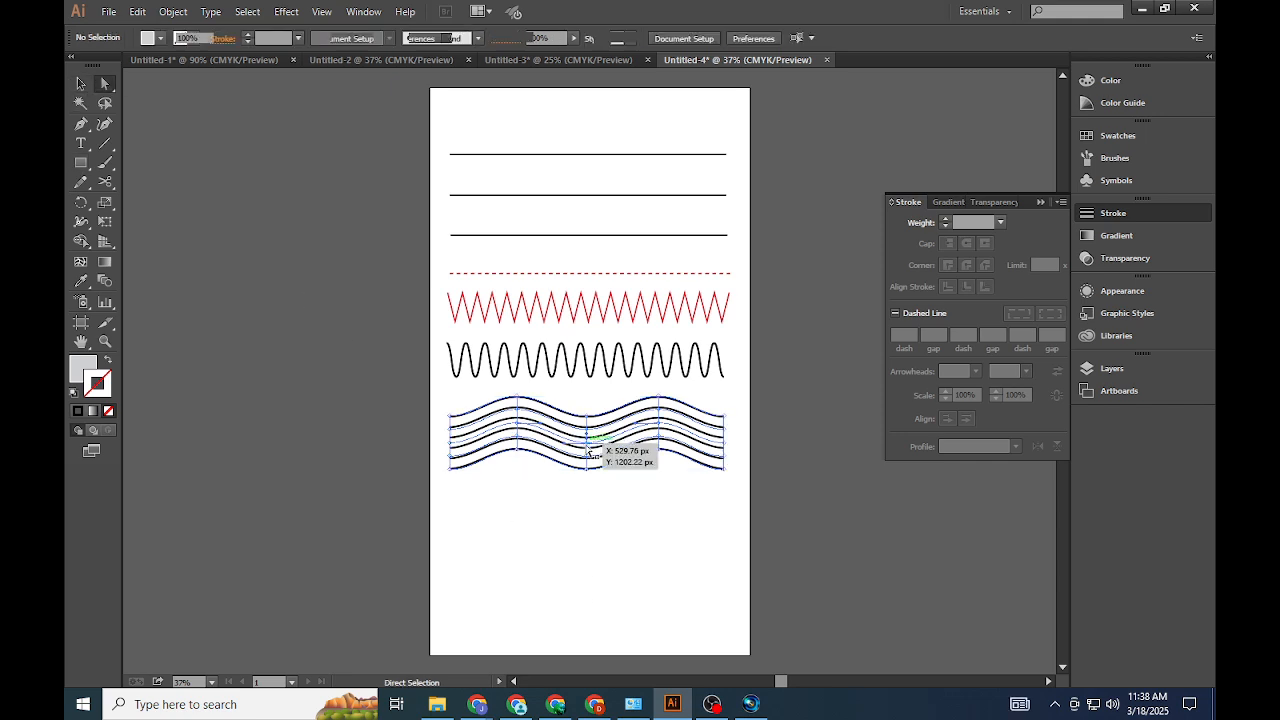
{"action": "left_click", "coordinate": [586, 585]}
{"action": "key", "text": "ctrl+z"}
{"action": "left_click", "coordinate": [583, 593]}
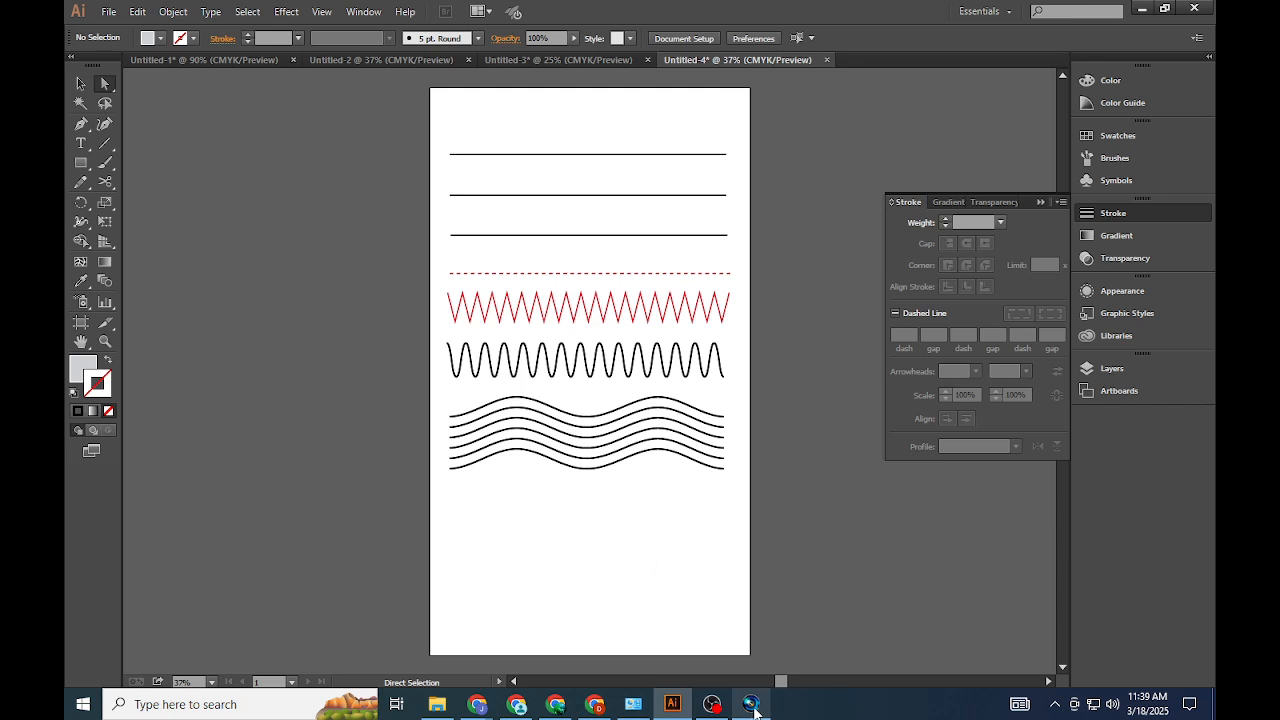
Switch to Vegas Pro, zoom into the timeline and check the audio track just past the eight-minute mark, and return to Illustrator
{"action": "mouse_move", "coordinate": [754, 709]}
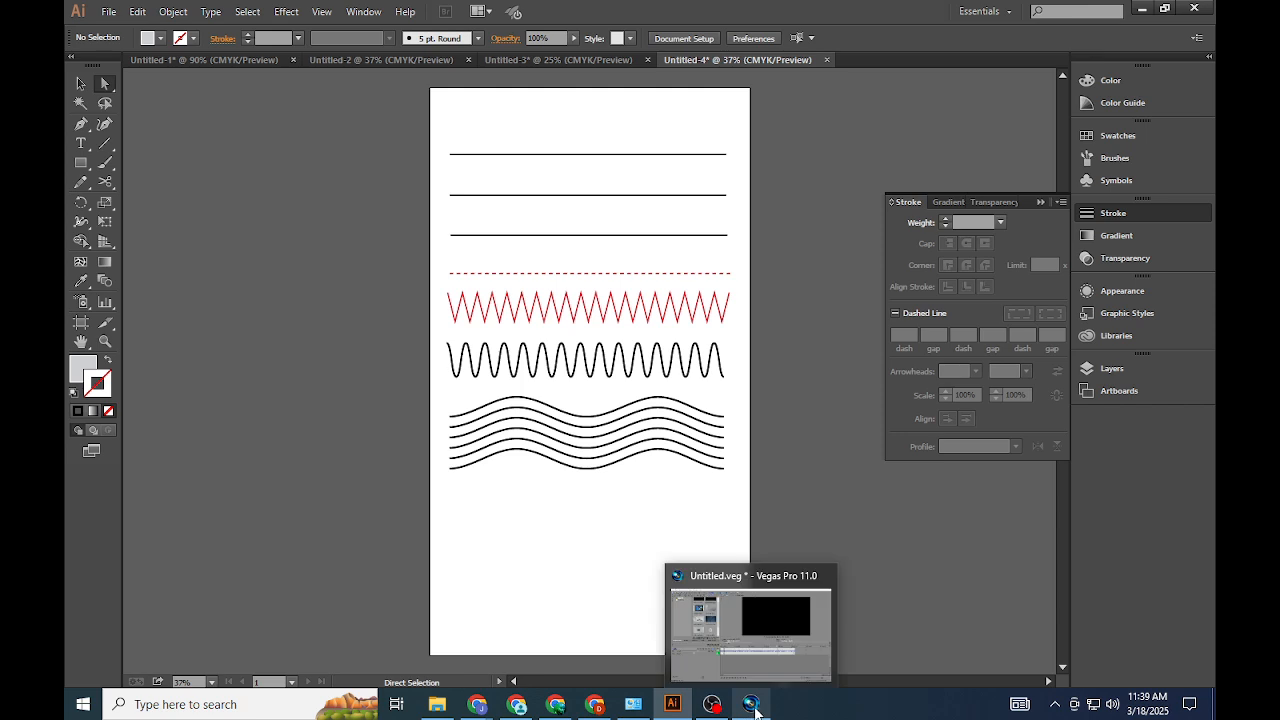
{"action": "left_click", "coordinate": [754, 709]}
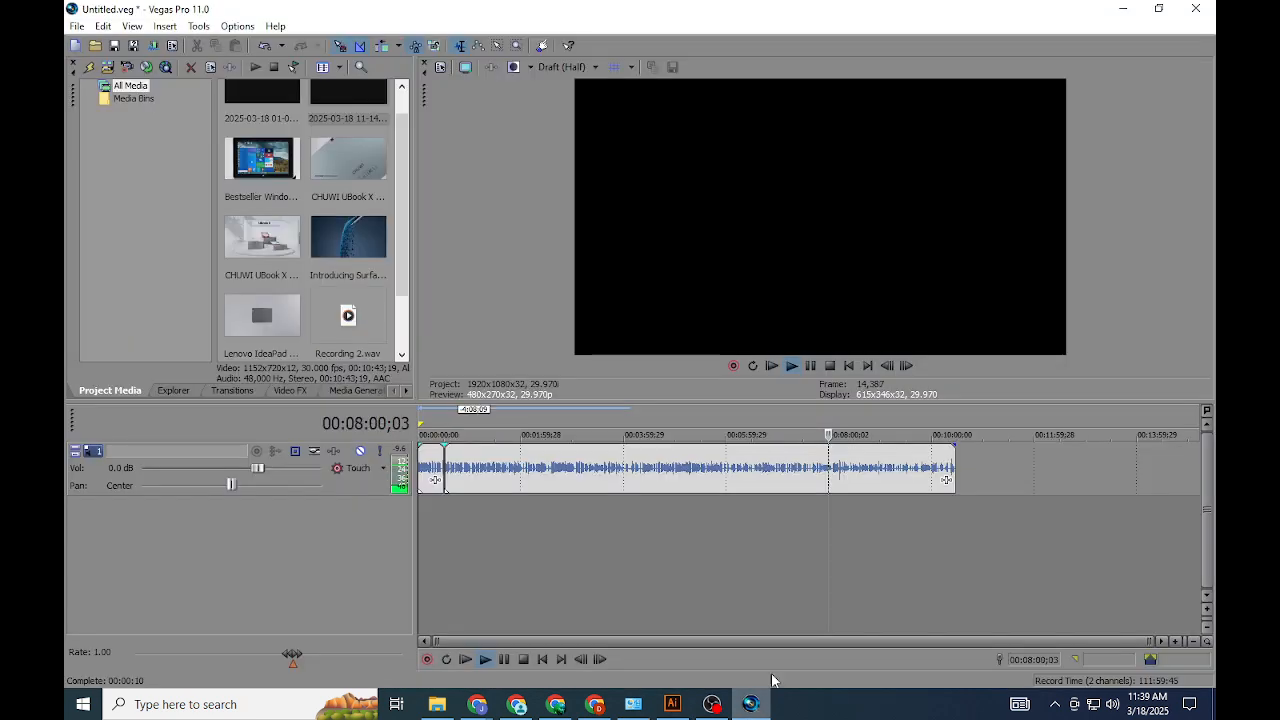
{"action": "scroll", "coordinate": [829, 544], "scroll_direction": "up", "scroll_amount": 5}
{"action": "left_click", "coordinate": [810, 514]}
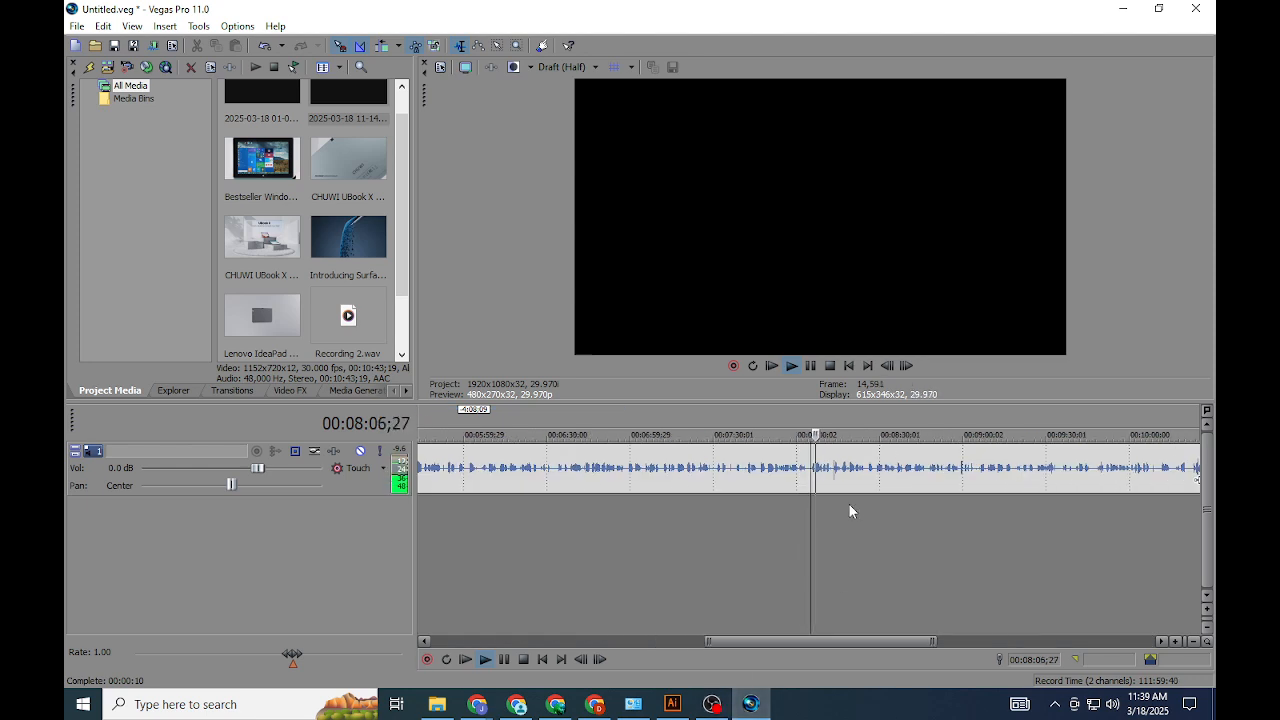
{"action": "left_click", "coordinate": [869, 506]}
{"action": "left_click", "coordinate": [848, 513]}
{"action": "left_click", "coordinate": [830, 504]}
{"action": "left_click", "coordinate": [672, 704]}
{"action": "left_click", "coordinate": [102, 145]}
{"action": "left_click_drag", "start_coordinate": [445, 524], "coordinate": [709, 583]}
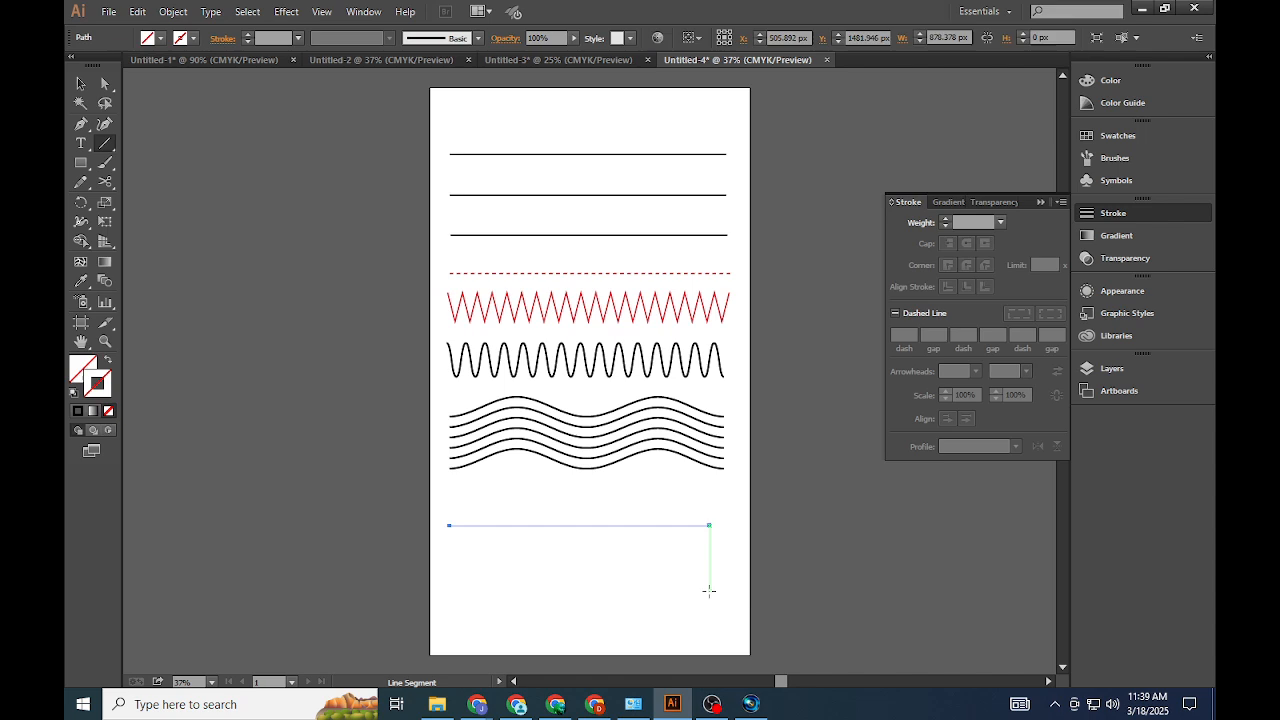
{"action": "key", "text": "ctrl+z"}
{"action": "key", "text": "ctrl+z"}
{"action": "key", "text": "ctrl+shift+z"}
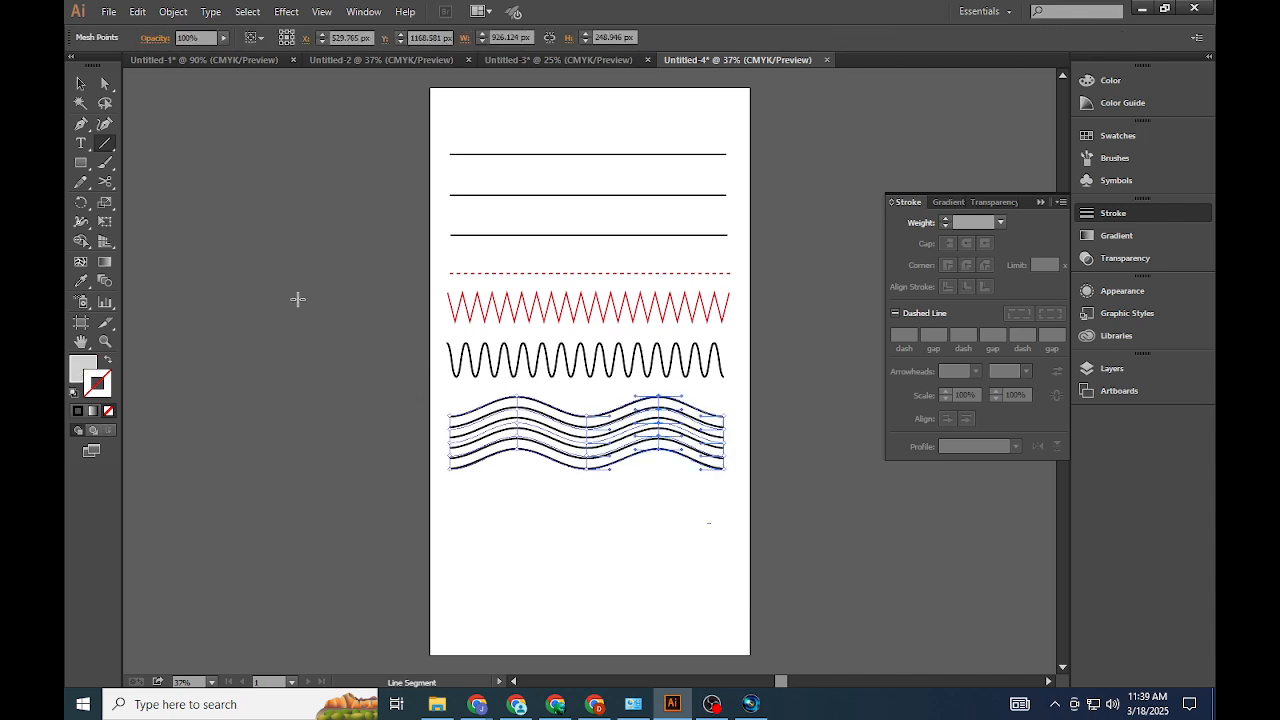
Draw a horizontal line about 838 px long below the wave group and give it a black 2 pt stroke
{"action": "left_click_drag", "start_coordinate": [460, 517], "coordinate": [709, 548]}
{"action": "left_click", "coordinate": [78, 411]}
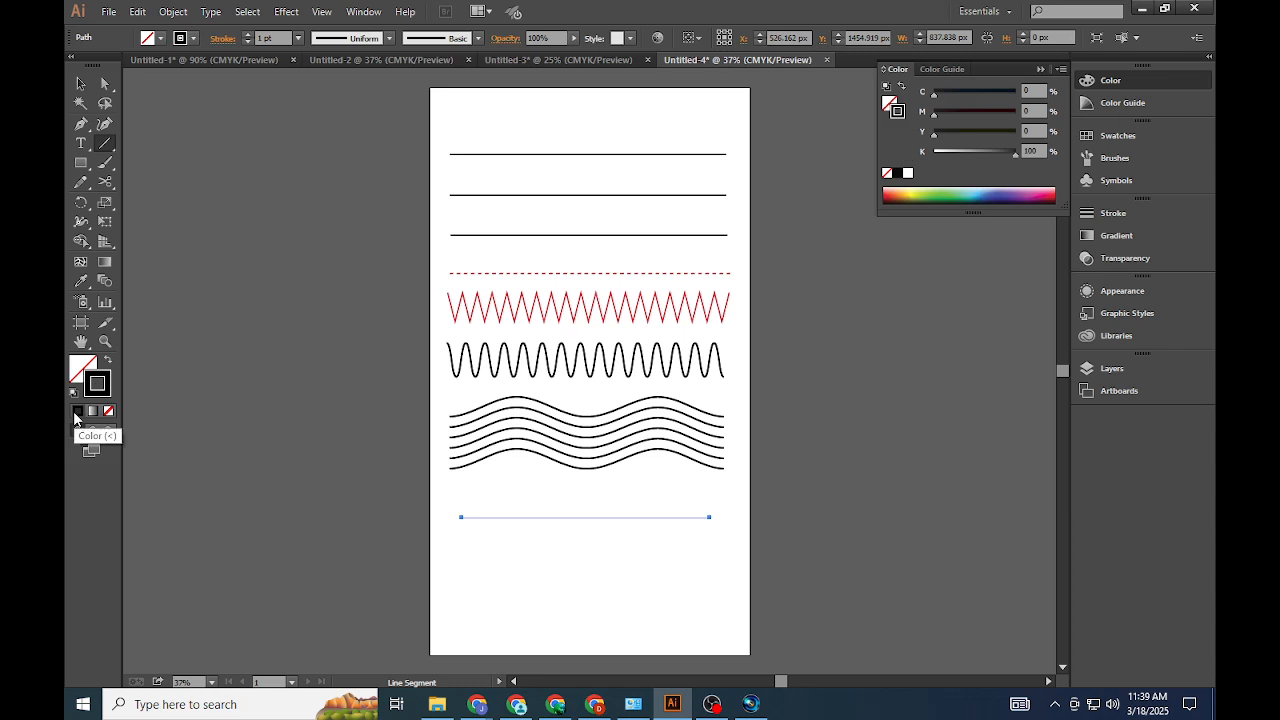
{"action": "left_click", "coordinate": [297, 38]}
{"action": "left_click", "coordinate": [312, 125]}
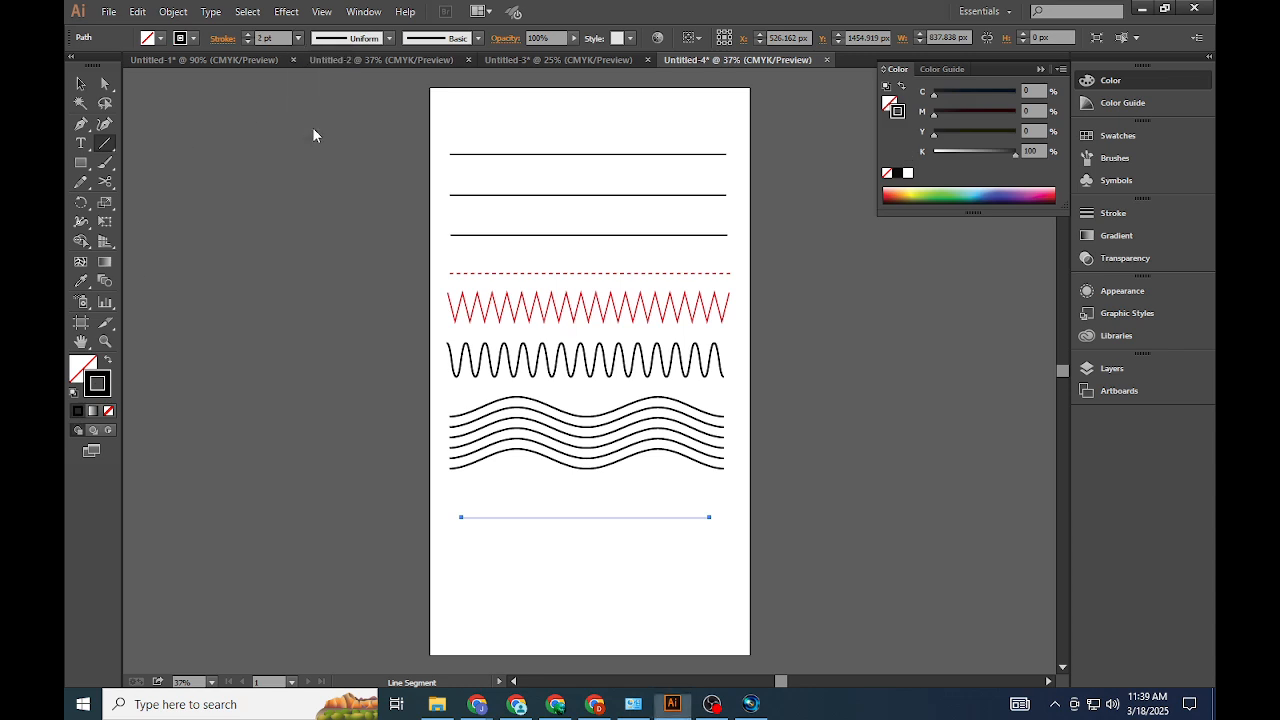
Add a midpoint to the new line with the Curvature tool and raise it to bend the line into an arc about 92 px high
{"action": "left_click", "coordinate": [105, 123]}
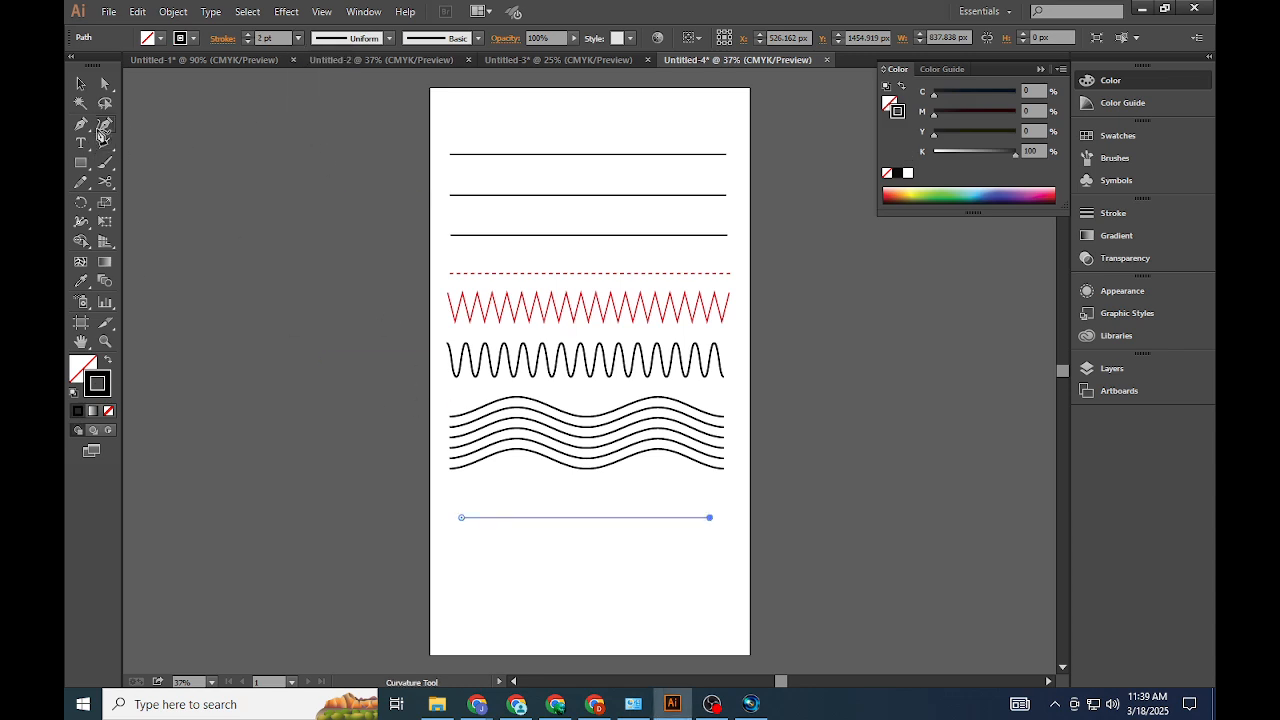
{"action": "left_click", "coordinate": [576, 517]}
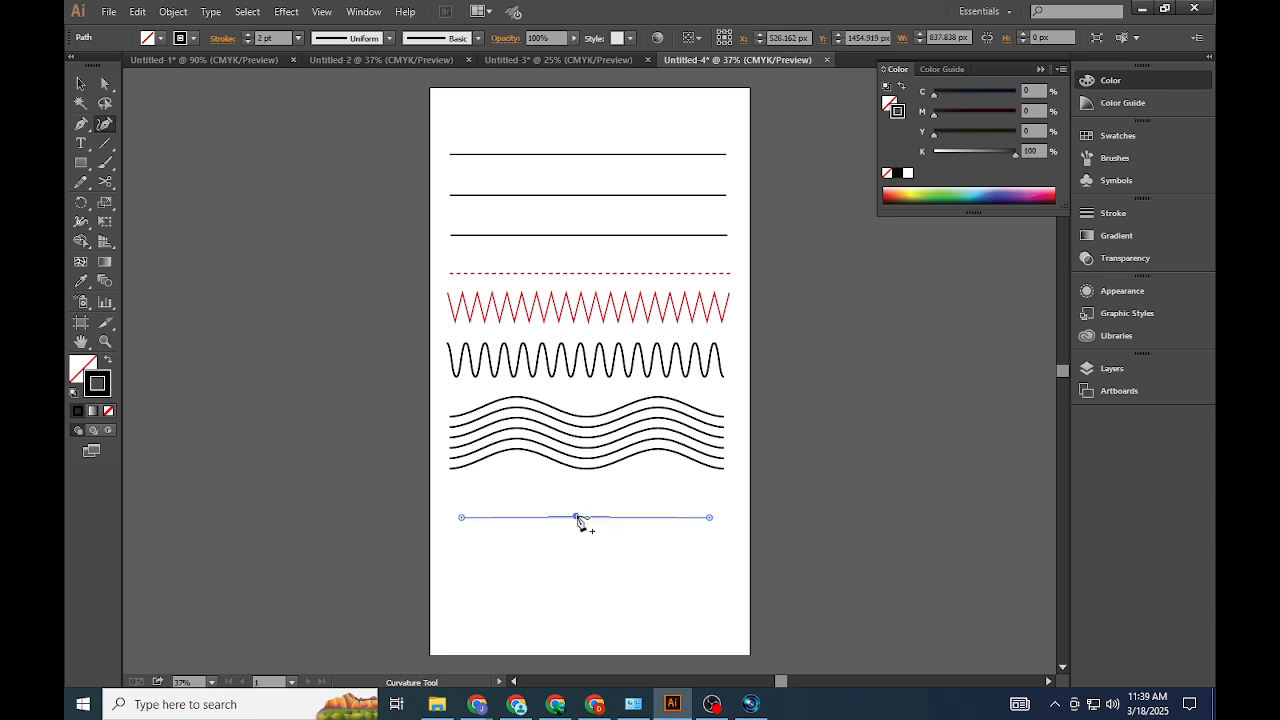
{"action": "left_click_drag", "start_coordinate": [577, 518], "coordinate": [580, 492]}
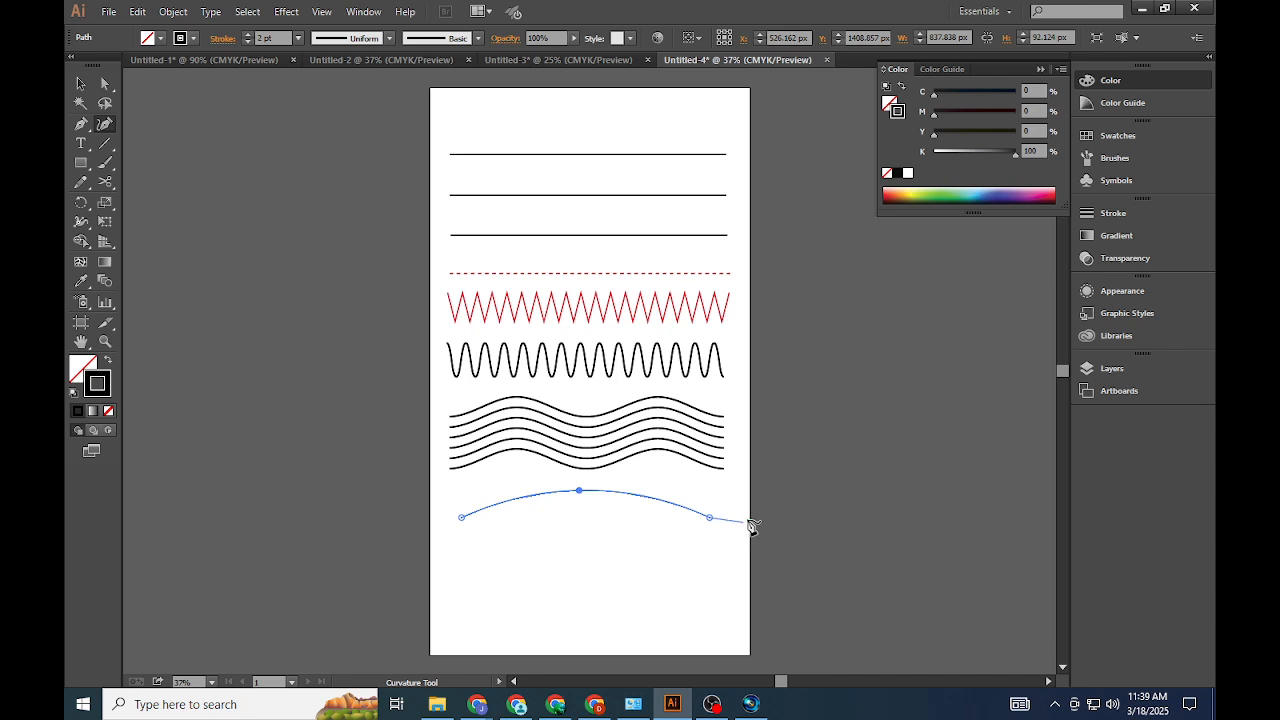
Extend the arc beyond the artboard's right edge with seven more curvature points forming irregular waves, and select the finished path
{"action": "left_click", "coordinate": [804, 518]}
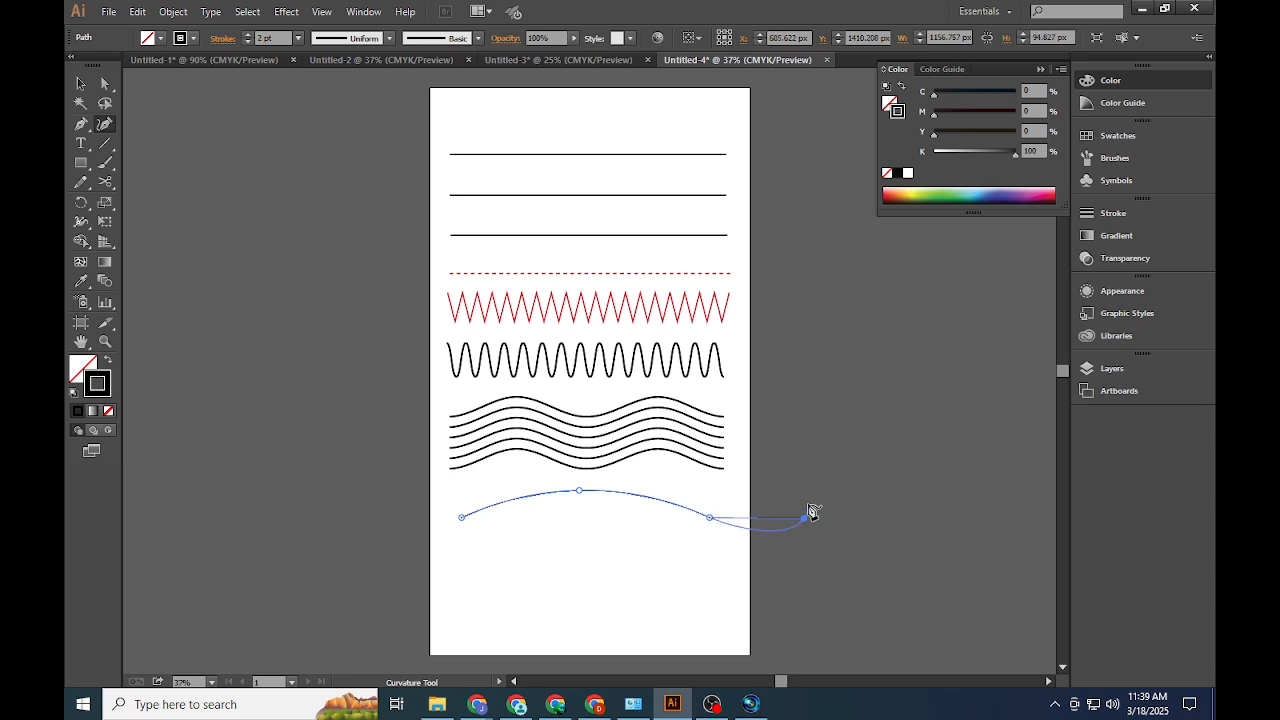
{"action": "left_click", "coordinate": [859, 468]}
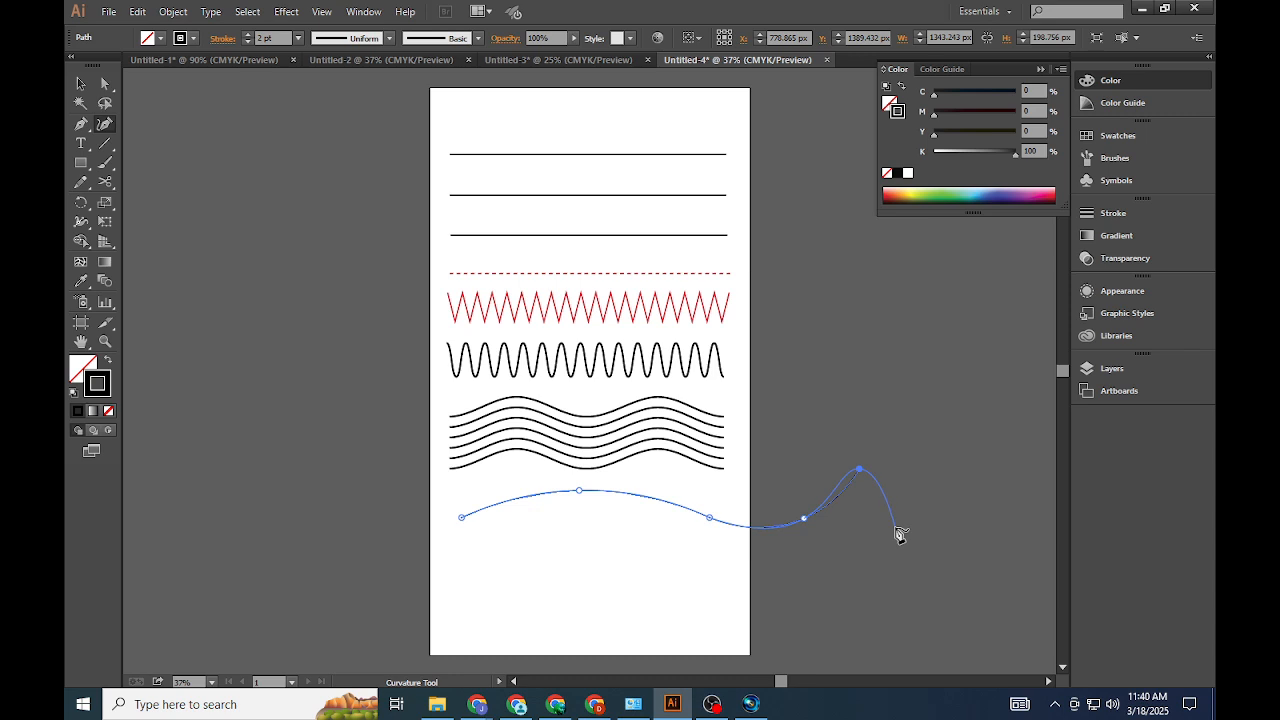
{"action": "left_click", "coordinate": [886, 496]}
{"action": "left_click", "coordinate": [935, 458]}
{"action": "left_click", "coordinate": [946, 507]}
{"action": "left_click", "coordinate": [996, 453]}
{"action": "left_click", "coordinate": [1007, 505]}
{"action": "key", "text": "v"}
{"action": "left_click", "coordinate": [222, 141]}
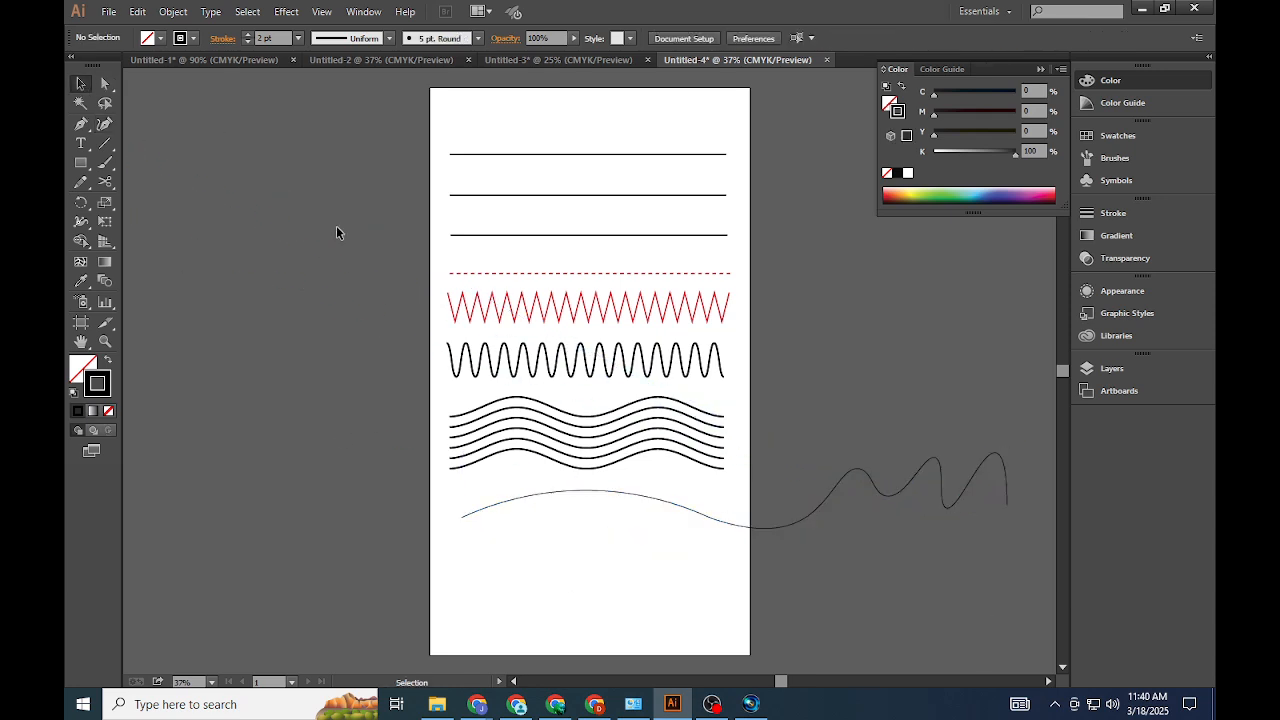
{"action": "left_click", "coordinate": [925, 480]}
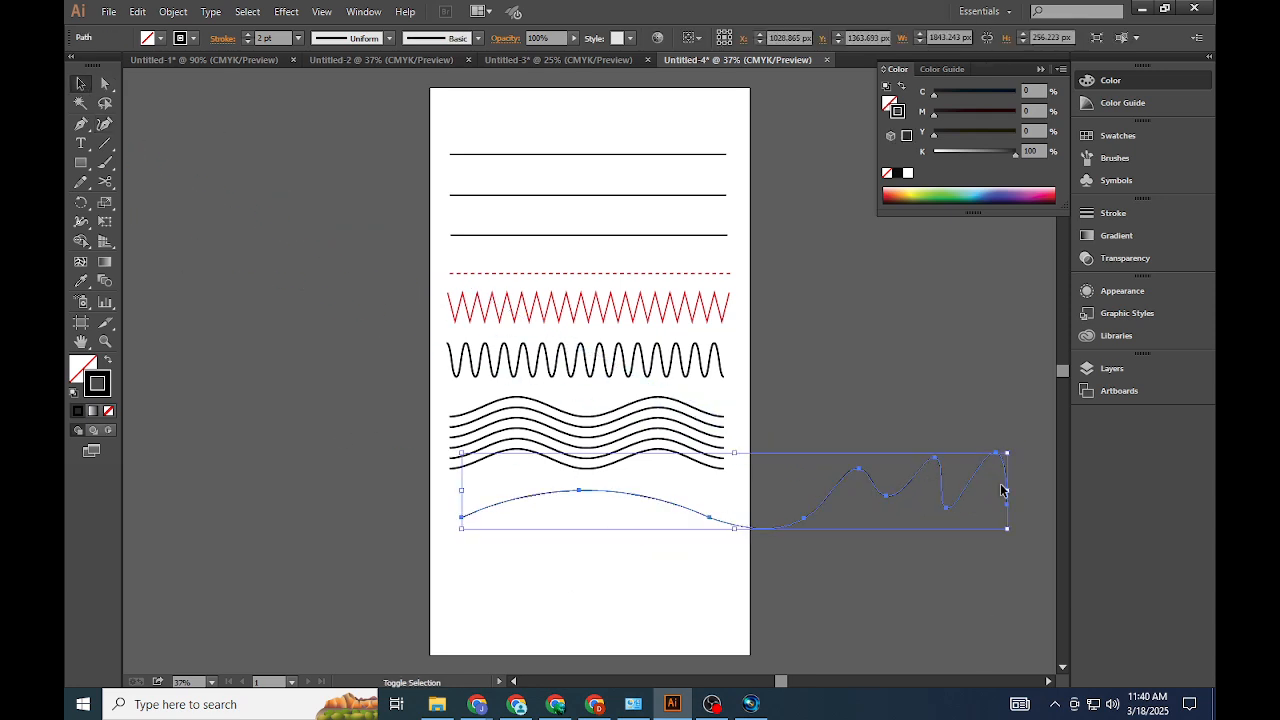
Scale the irregular wave path down so it fits inside the artboard below the wave group, and deselect it
{"action": "left_click_drag", "start_coordinate": [1006, 489], "coordinate": [700, 519]}
{"action": "left_click", "coordinate": [768, 532]}
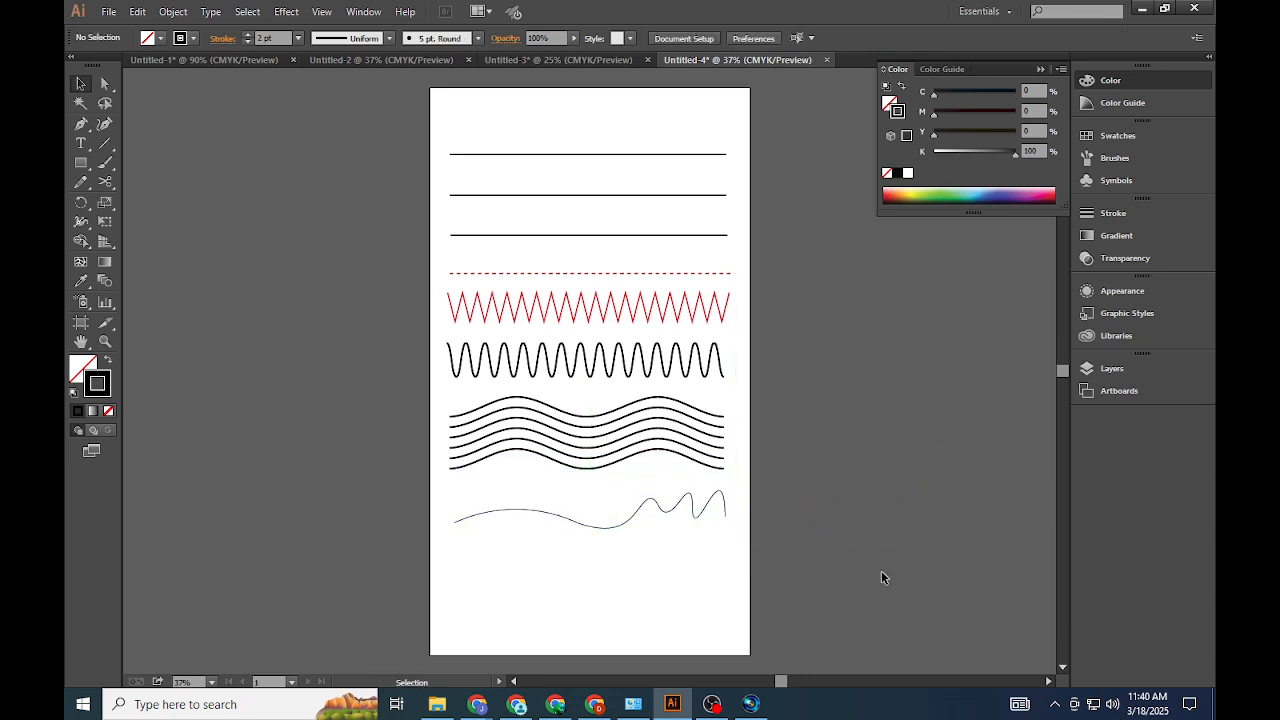
Draw a horizontal line about 923 px long below the irregular wave and add an anchor point near its middle
{"action": "left_click", "coordinate": [105, 143]}
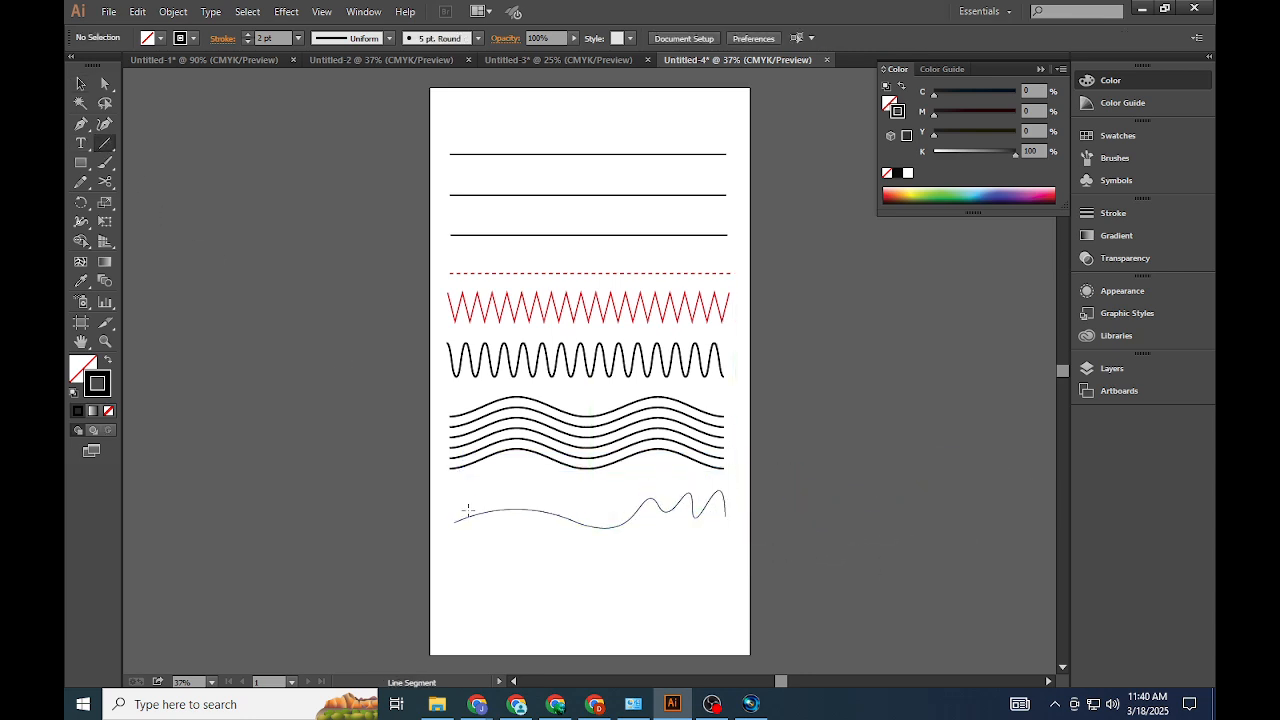
{"action": "left_click_drag", "start_coordinate": [454, 579], "coordinate": [728, 579]}
{"action": "left_click", "coordinate": [110, 140]}
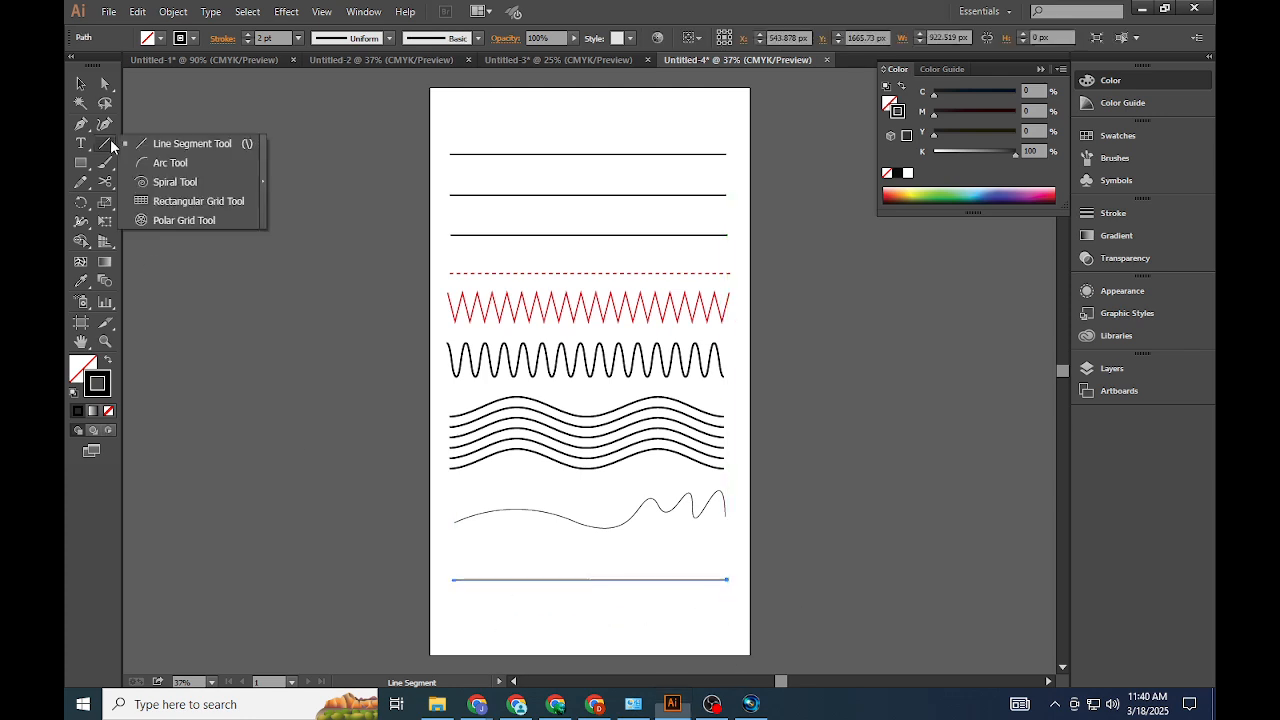
{"action": "left_click", "coordinate": [82, 127]}
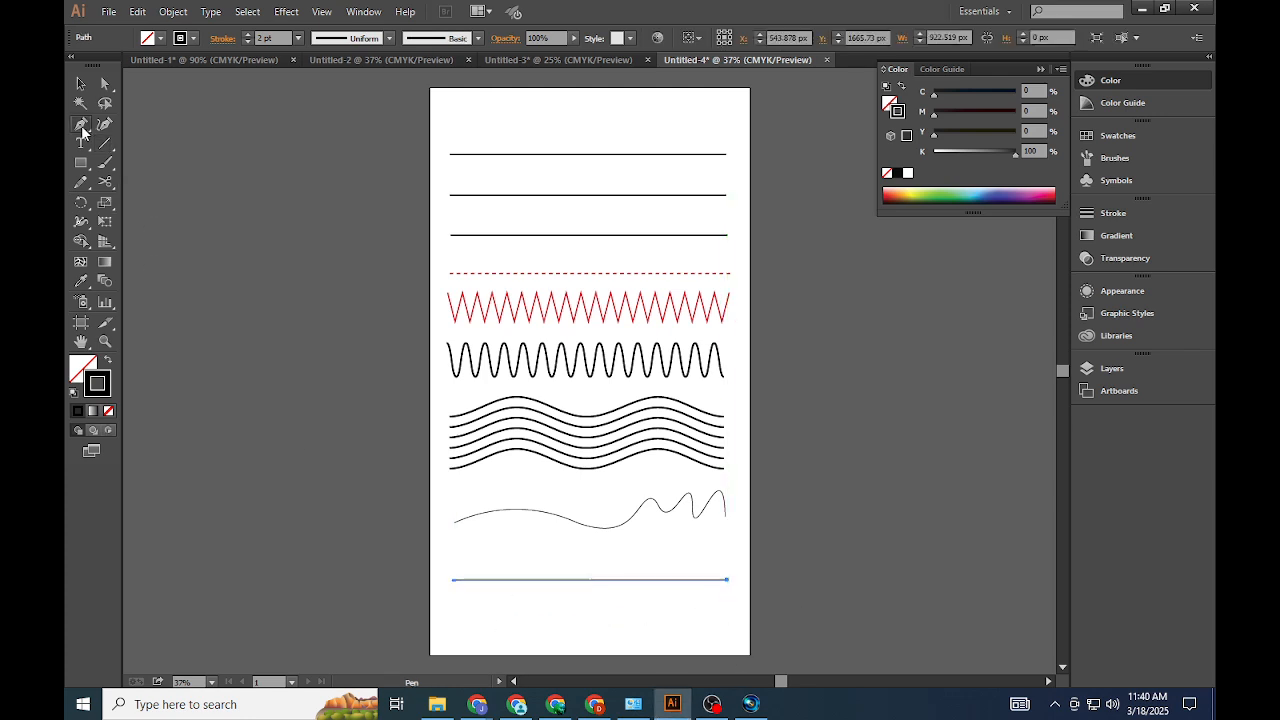
{"action": "left_click", "coordinate": [82, 127]}
{"action": "left_click", "coordinate": [150, 143]}
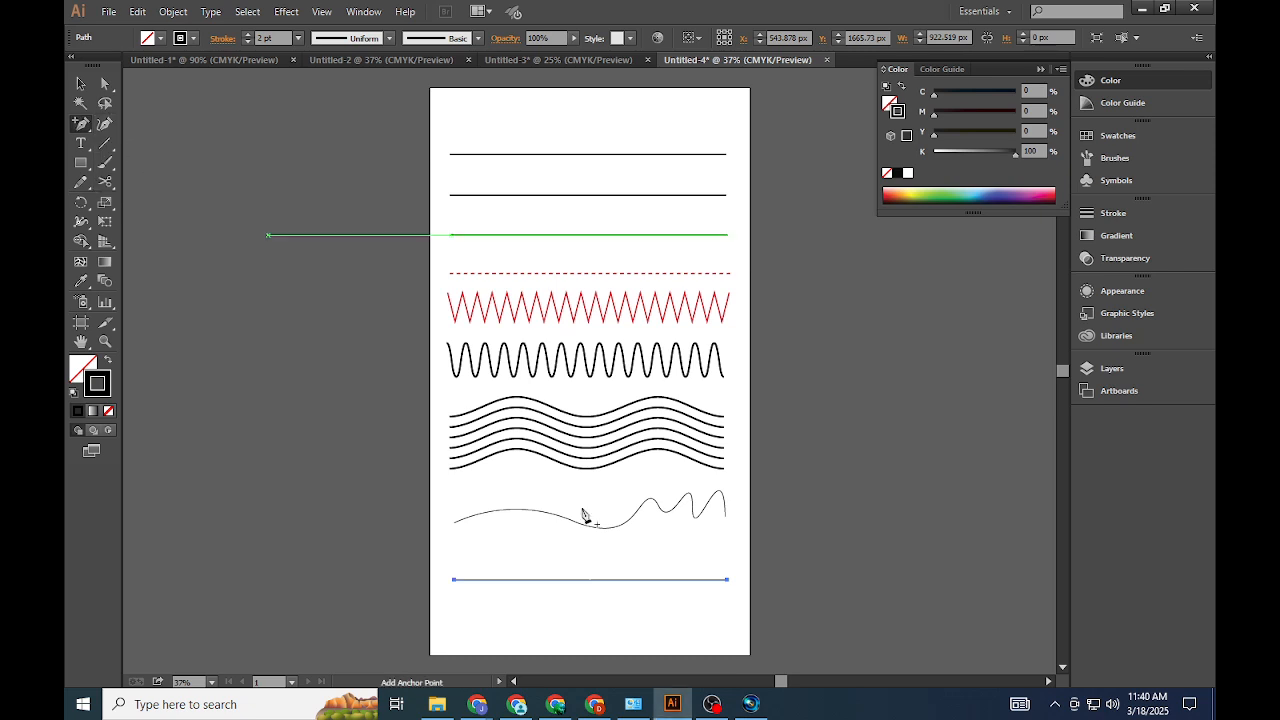
{"action": "left_click", "coordinate": [575, 580]}
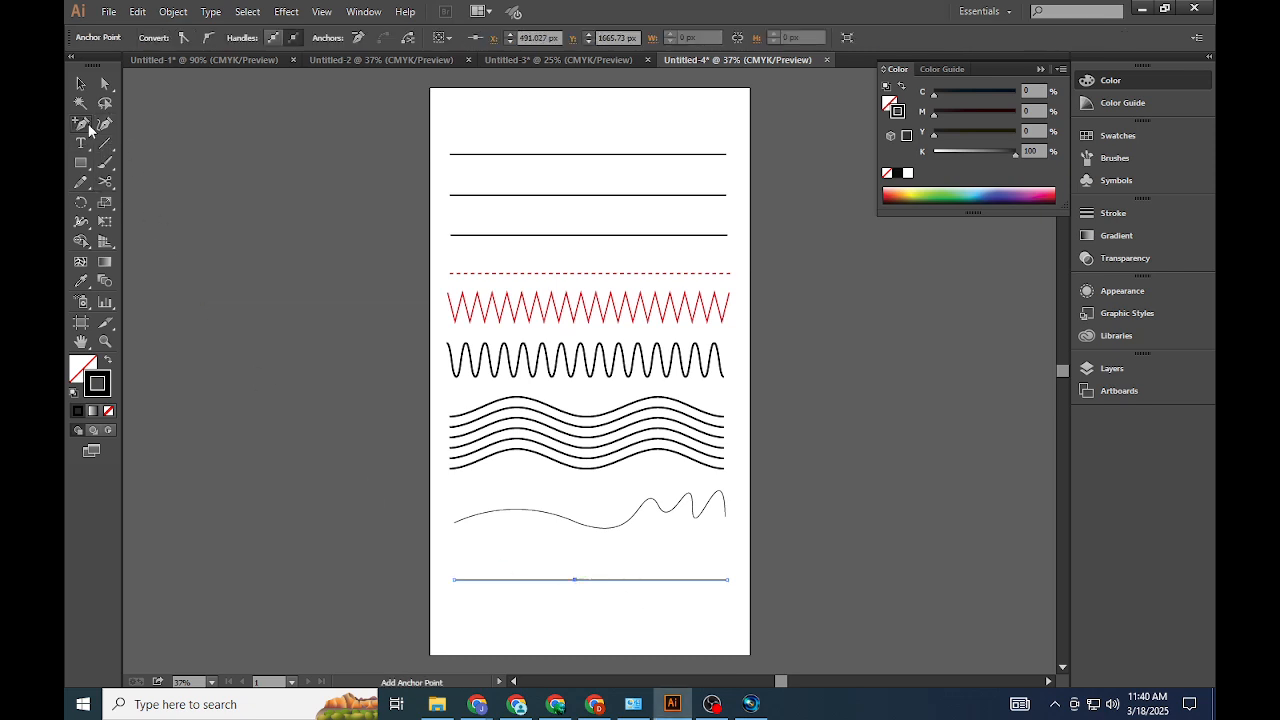
Bend the line into an S-curve about 178 px high by converting its middle point with the Anchor Point tool, and move it slightly lower
{"action": "left_click", "coordinate": [84, 126]}
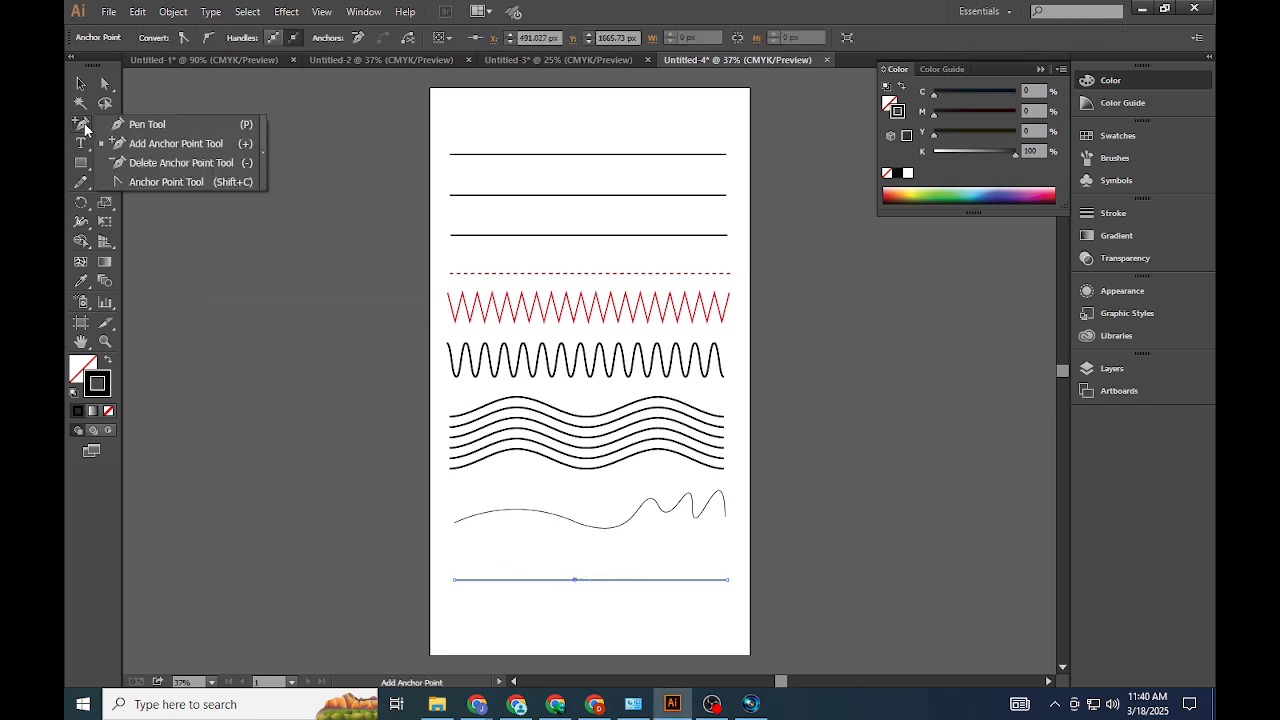
{"action": "left_click", "coordinate": [152, 181]}
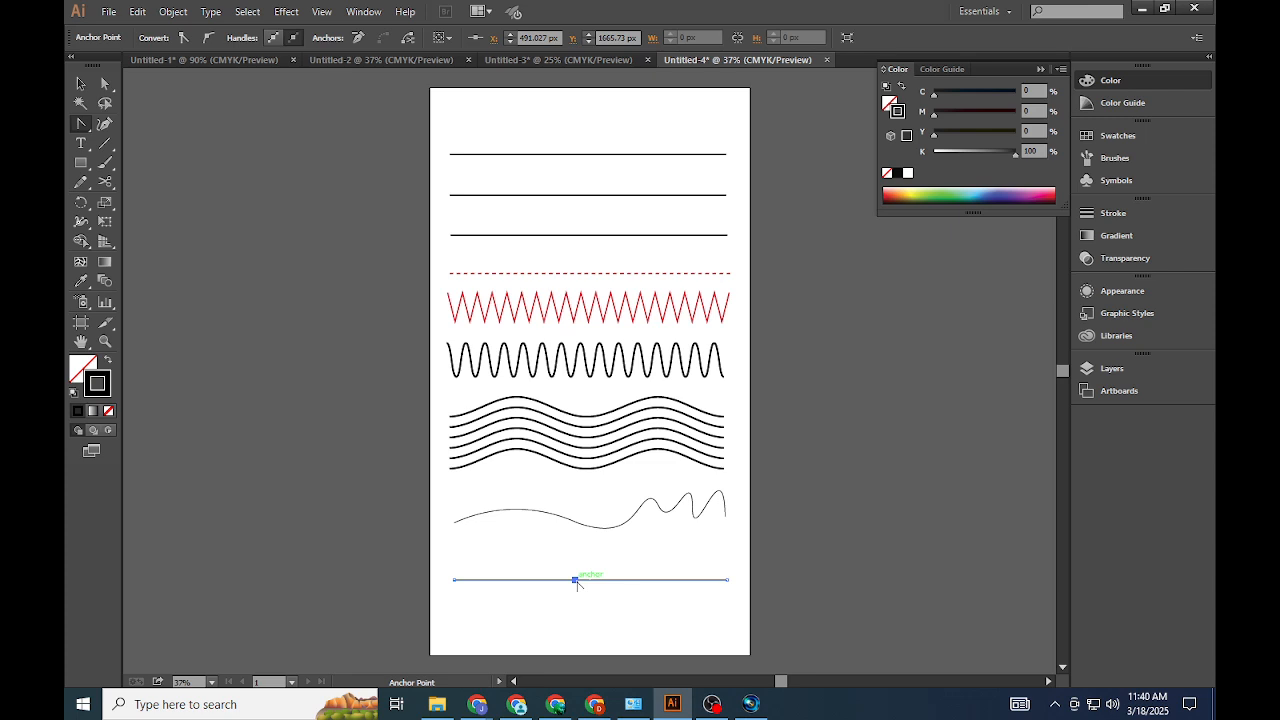
{"action": "left_click_drag", "start_coordinate": [577, 585], "coordinate": [624, 637]}
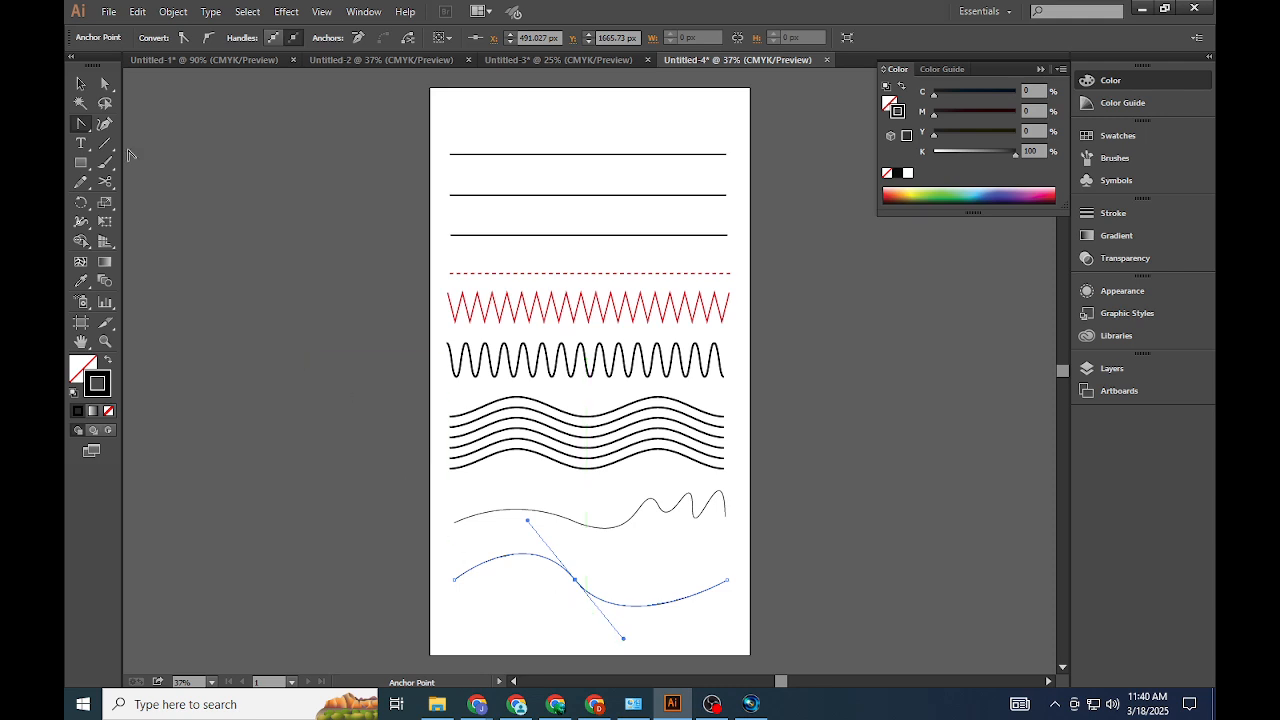
{"action": "left_click", "coordinate": [79, 86]}
{"action": "left_click", "coordinate": [808, 410]}
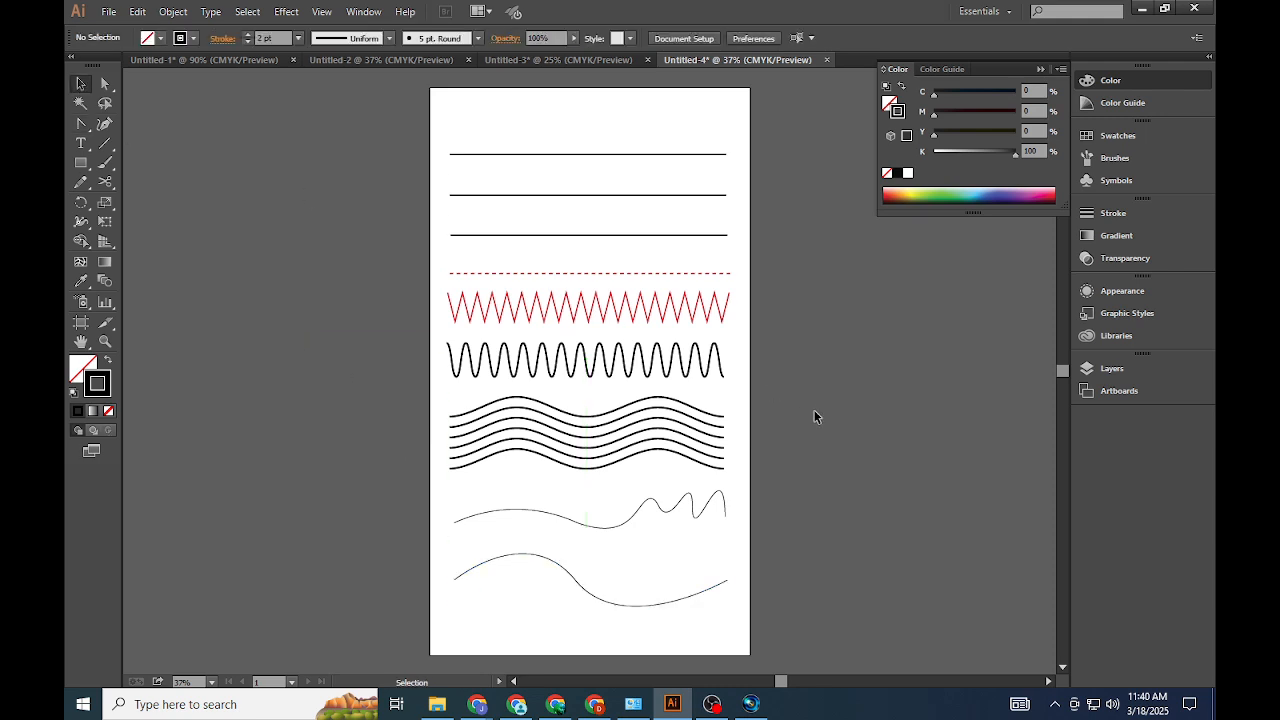
{"action": "left_click_drag", "start_coordinate": [673, 602], "coordinate": [676, 617]}
{"action": "left_click", "coordinate": [830, 579]}
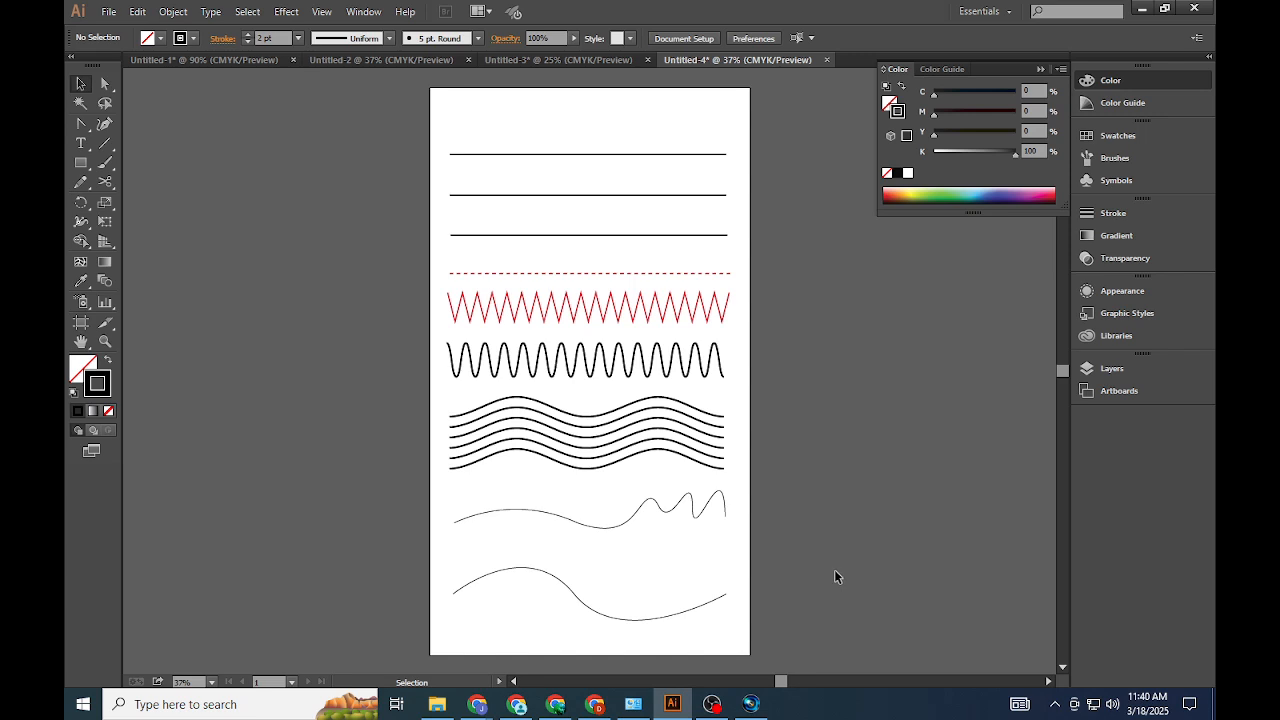
Reset the S-curve's middle anchor to a corner point and pull out new direction handles to form a flatter S-curve
{"action": "left_click", "coordinate": [580, 598]}
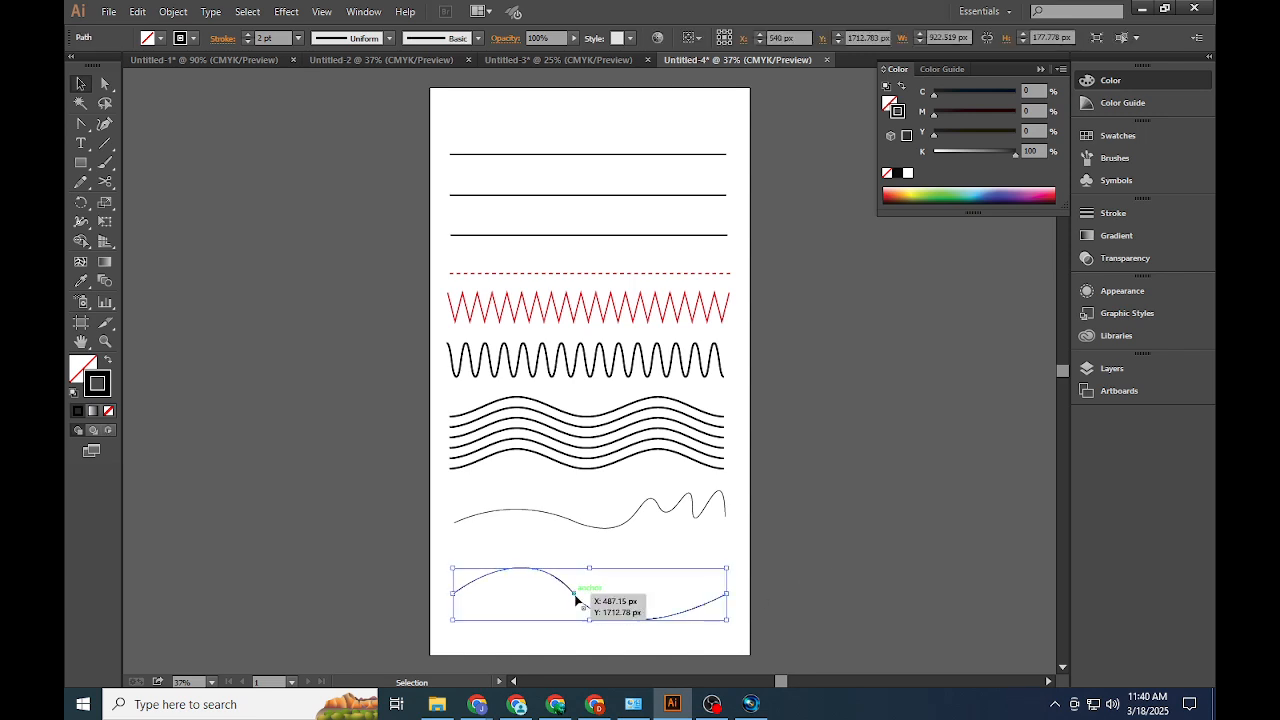
{"action": "left_click", "coordinate": [81, 123]}
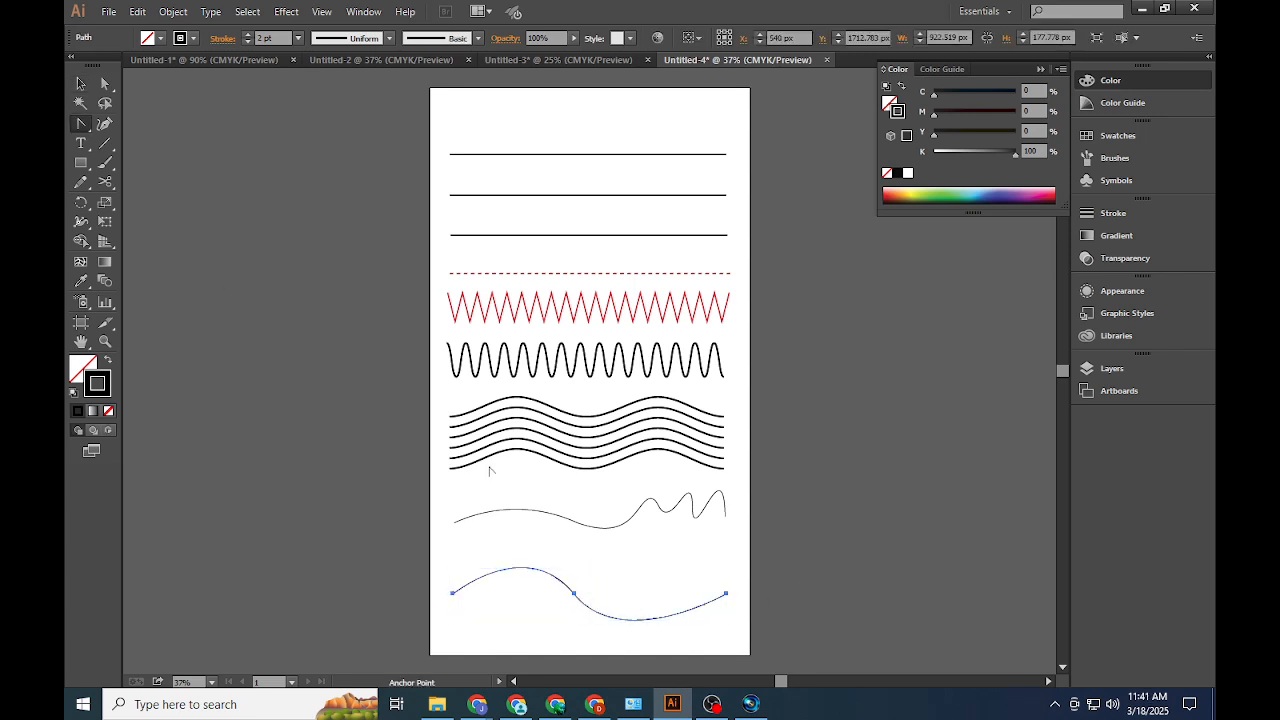
{"action": "left_click", "coordinate": [574, 594]}
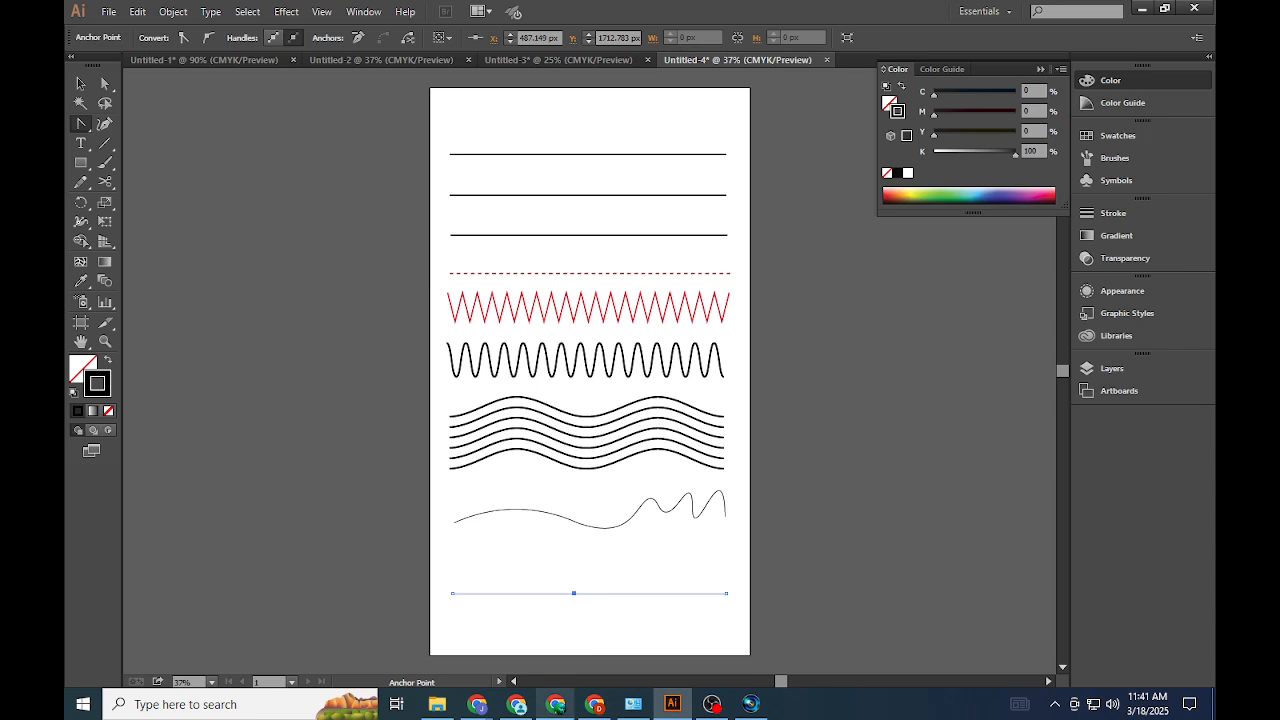
{"action": "left_click_drag", "start_coordinate": [574, 594], "coordinate": [619, 644]}
Steepen the S-curve's middle by adjusting both anchor handles with Direct Selection, and shift its right endpoint slightly inward
{"action": "left_click", "coordinate": [105, 83]}
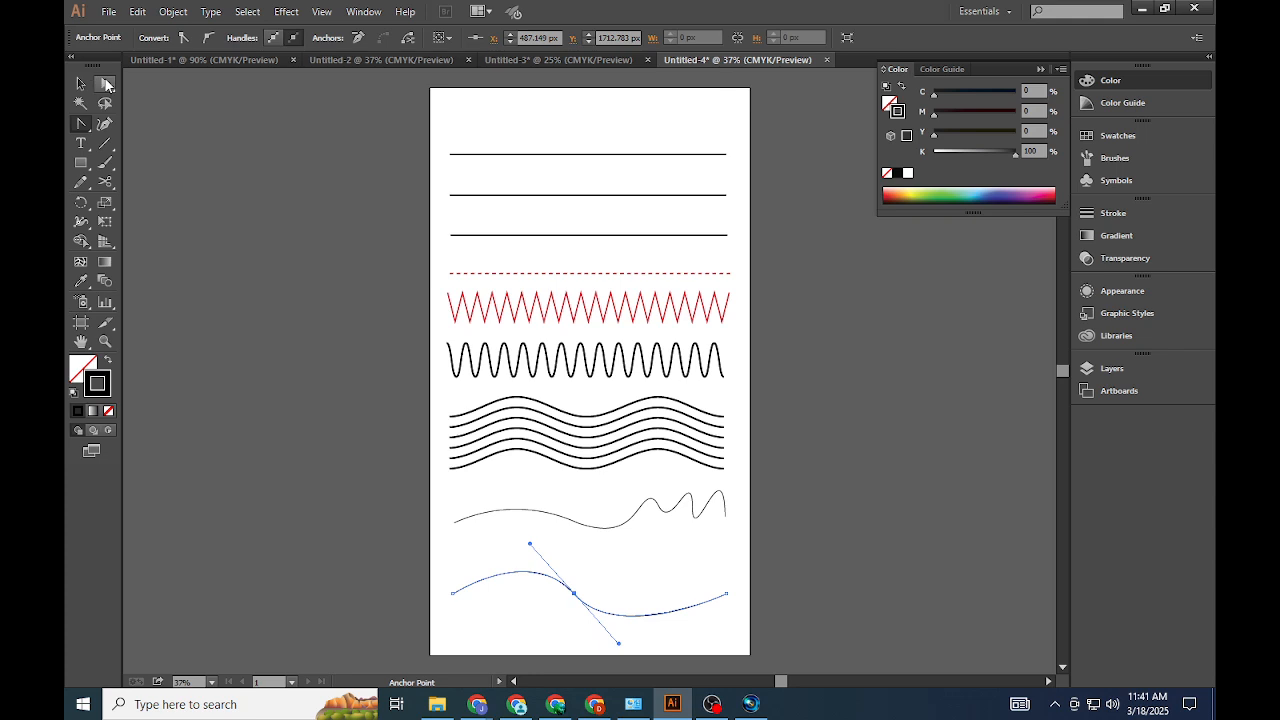
{"action": "left_click_drag", "start_coordinate": [532, 545], "coordinate": [562, 542]}
{"action": "left_click_drag", "start_coordinate": [727, 595], "coordinate": [709, 597]}
{"action": "left_click_drag", "start_coordinate": [595, 660], "coordinate": [568, 648]}
{"action": "left_click", "coordinate": [788, 594]}
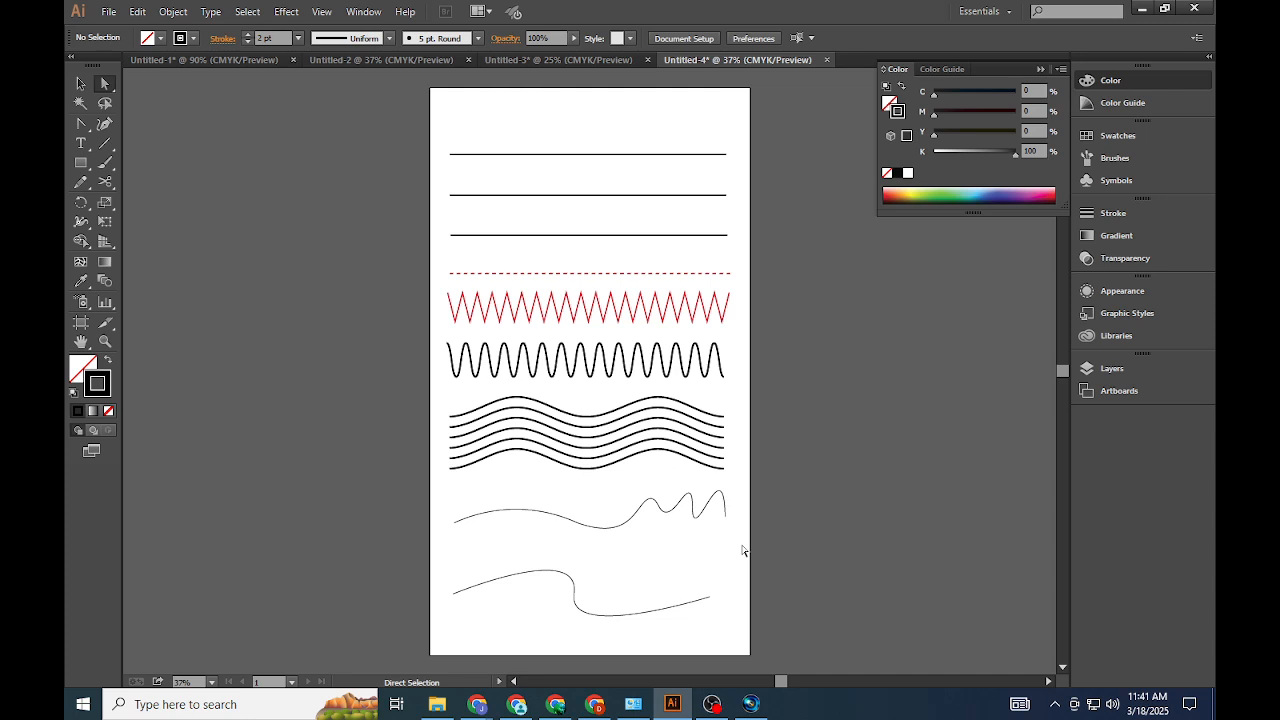
Switch to OBS Studio
{"action": "mouse_move", "coordinate": [718, 705]}
{"action": "left_click", "coordinate": [718, 705]}
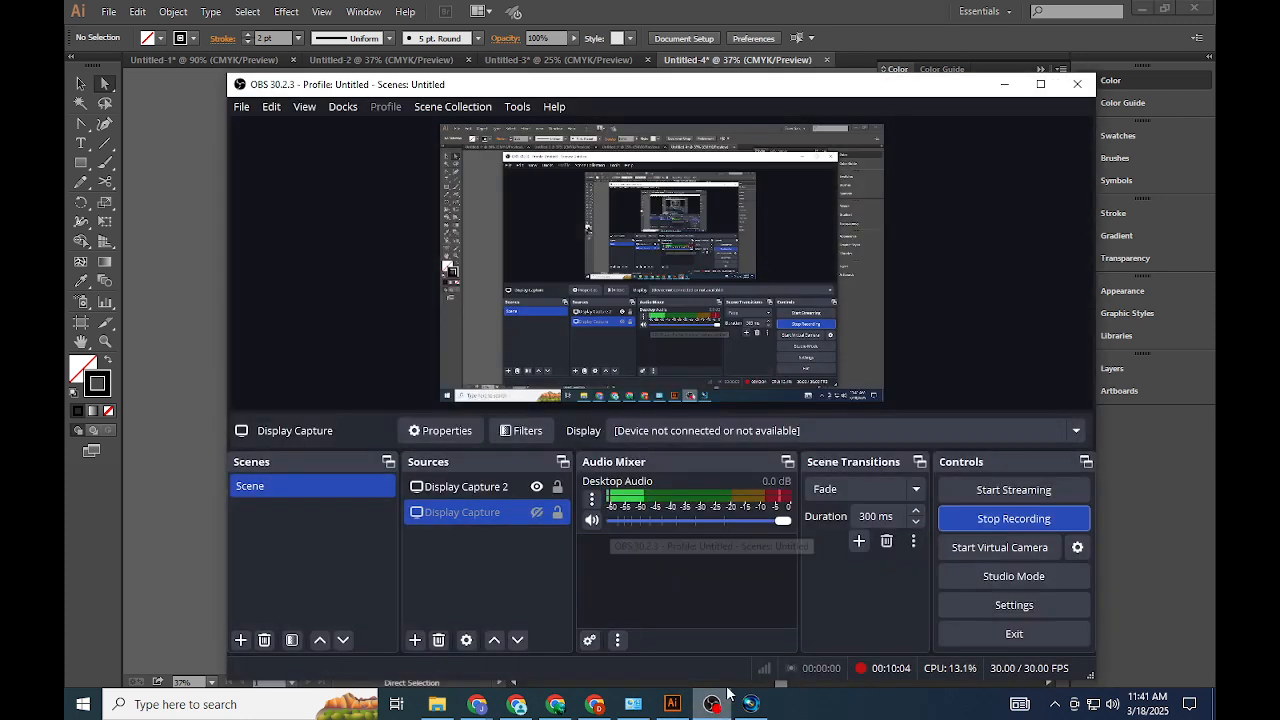